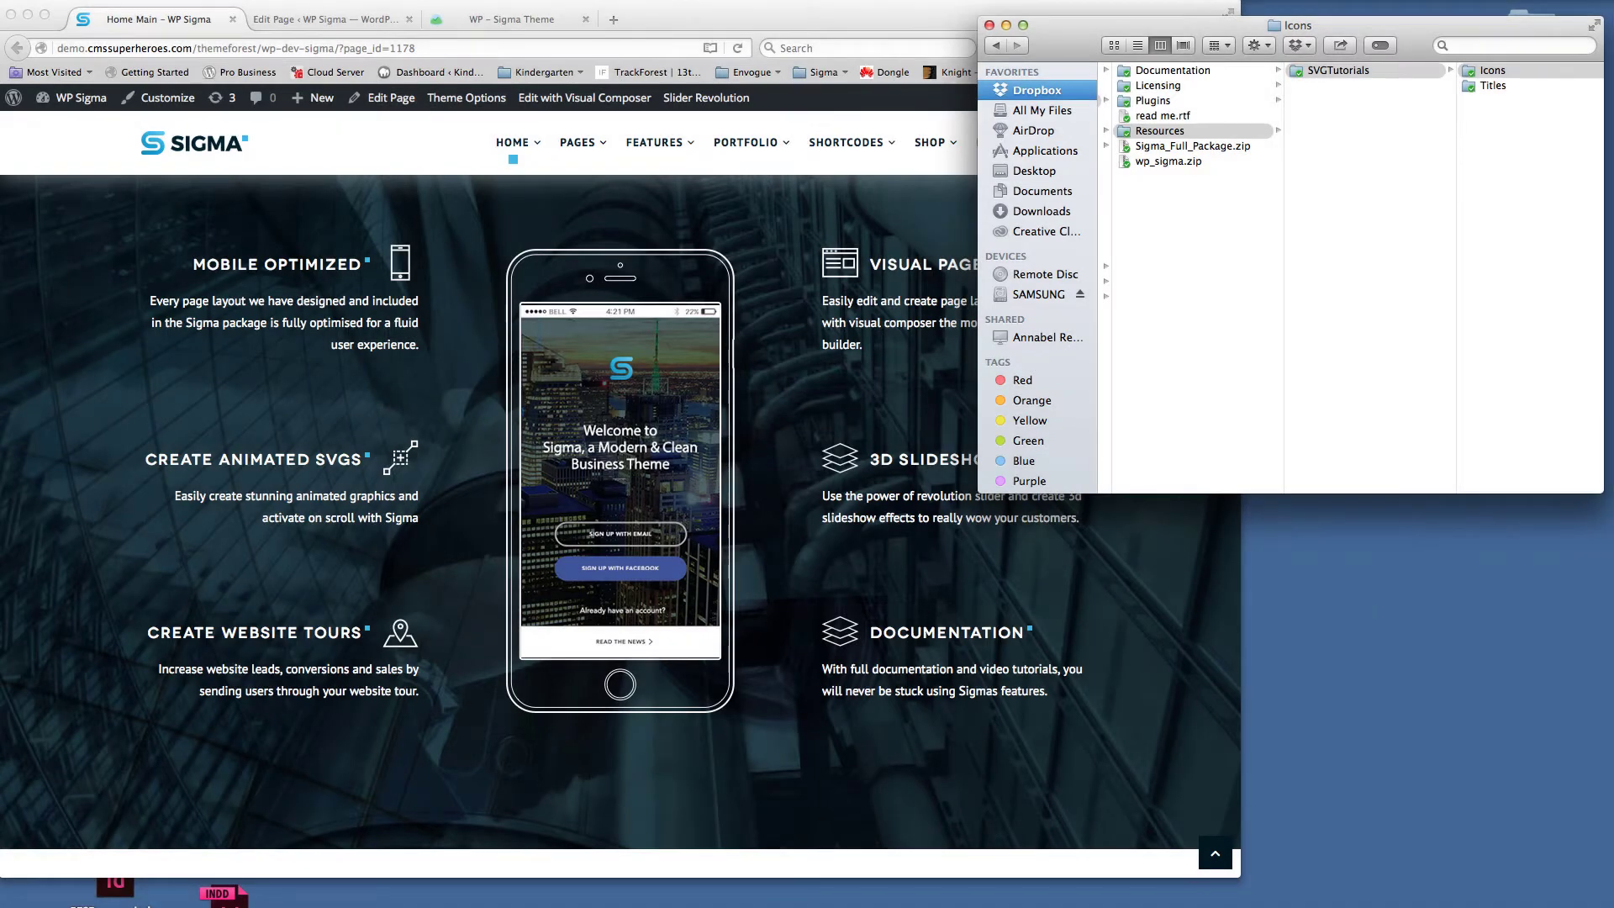
Step: Browse in Finder to Icons › linea_complete_1.0 › _basic › _SVG
left_click(1165, 734)
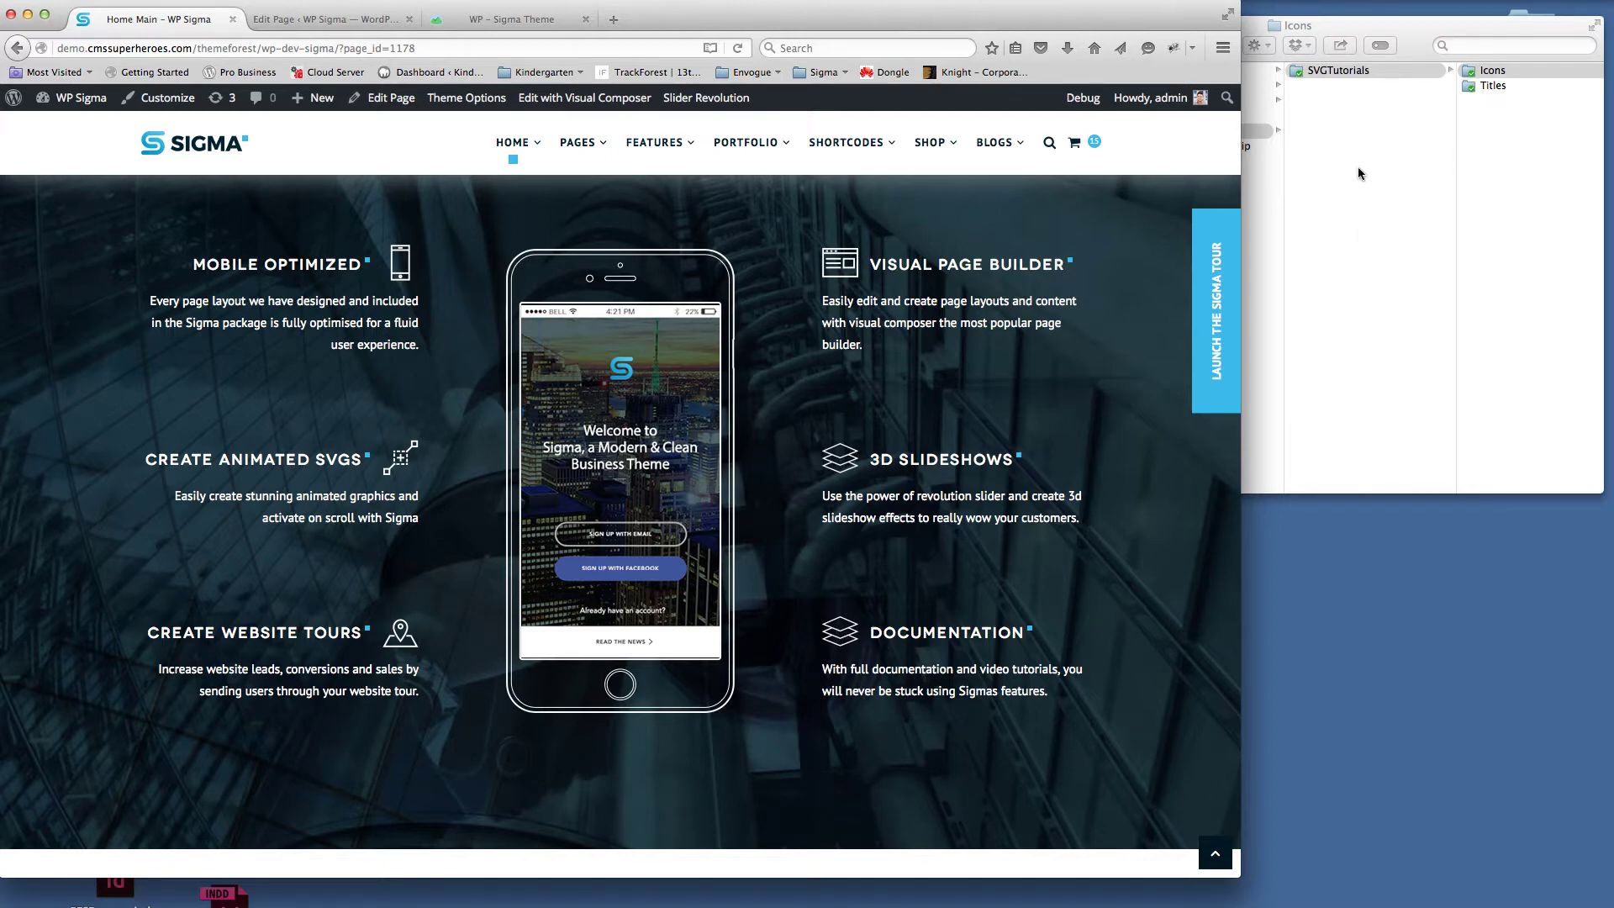
left_click(1511, 157)
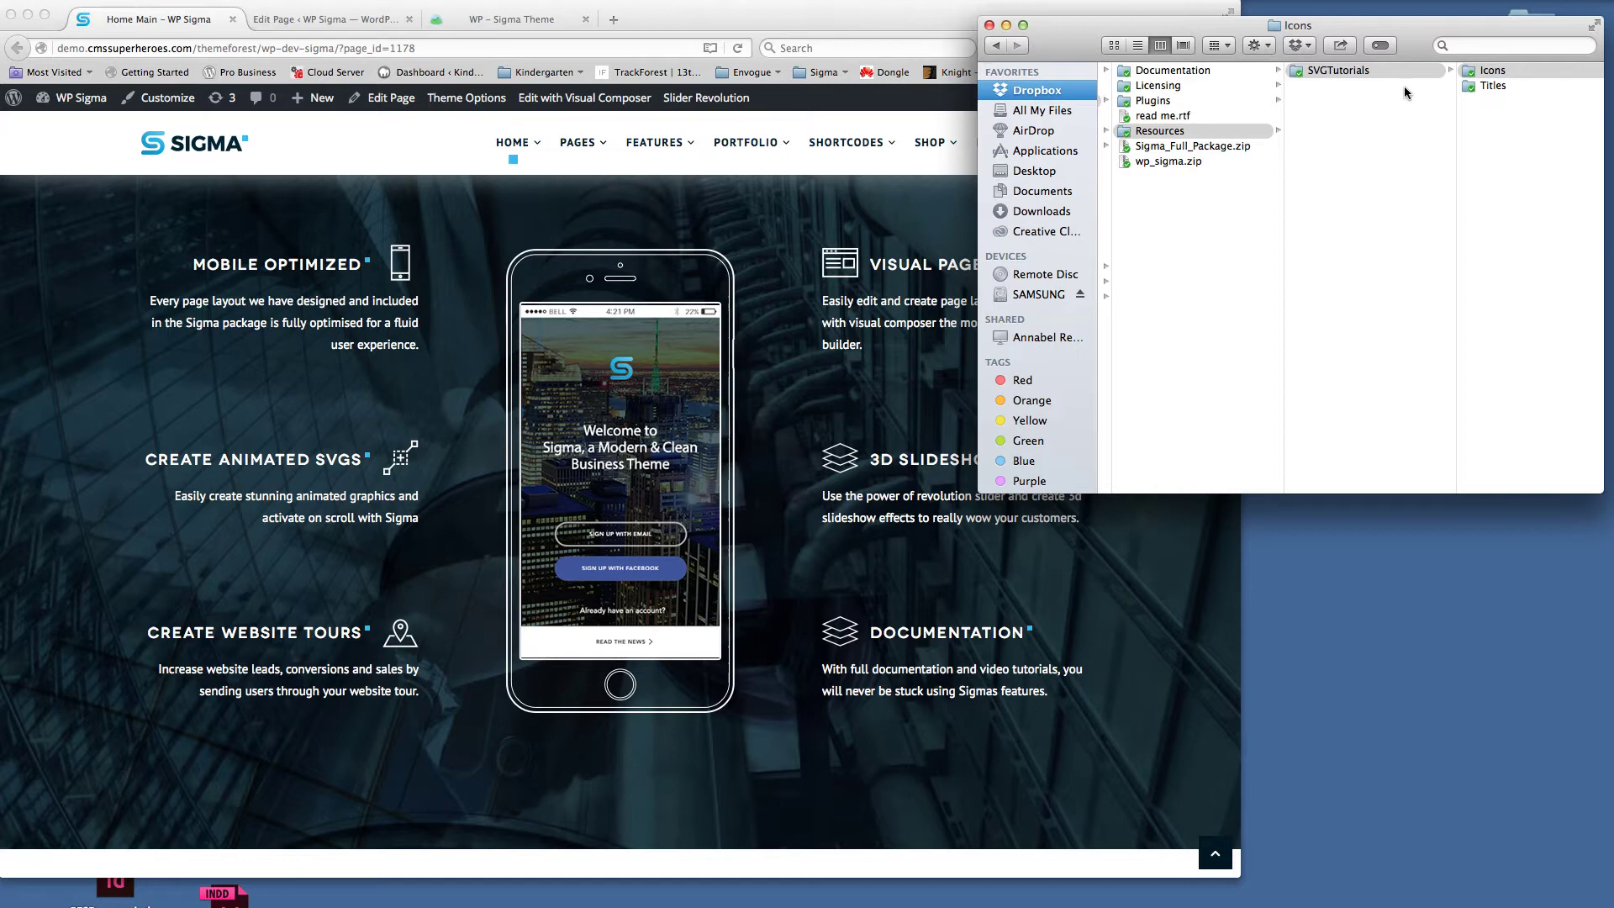
left_click(1492, 74)
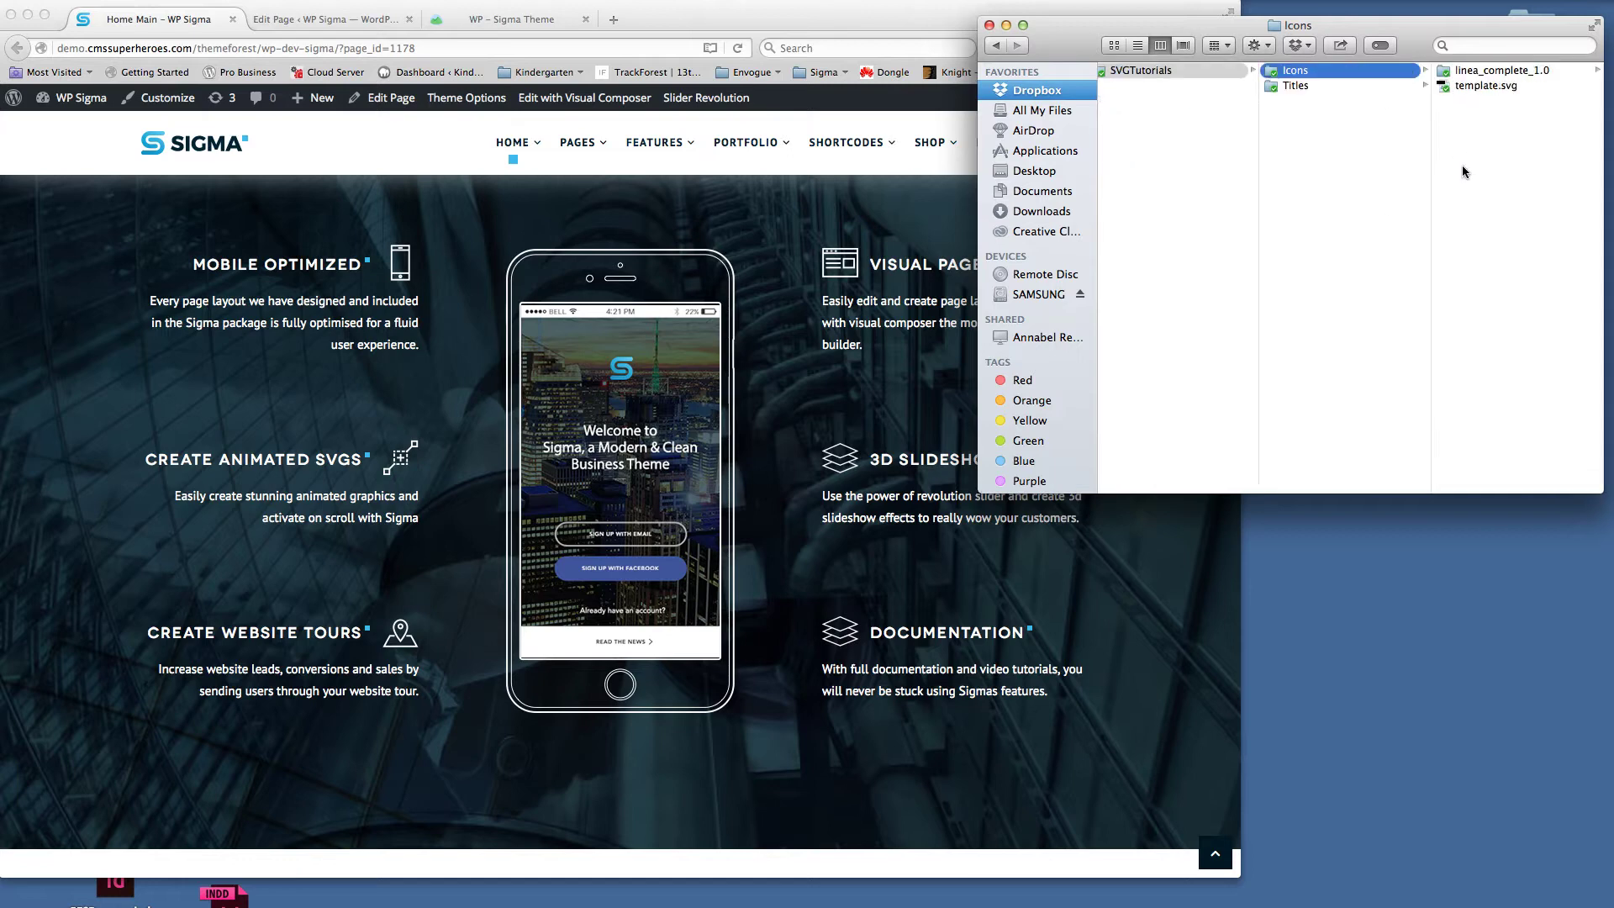
left_click(1478, 72)
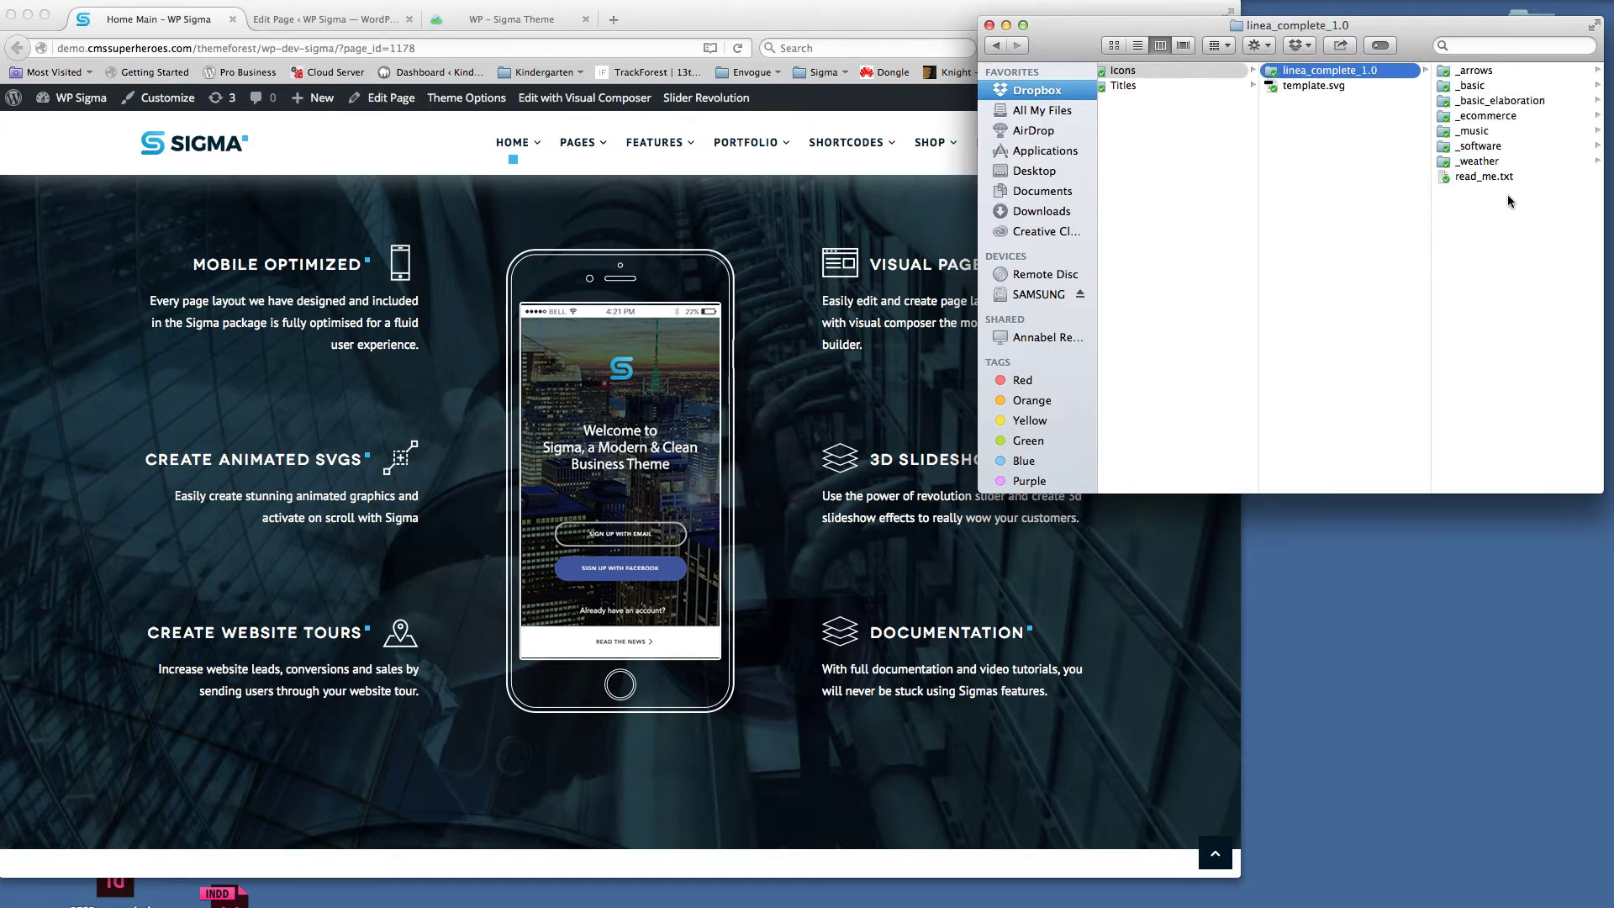
left_click(1478, 85)
left_click(1472, 101)
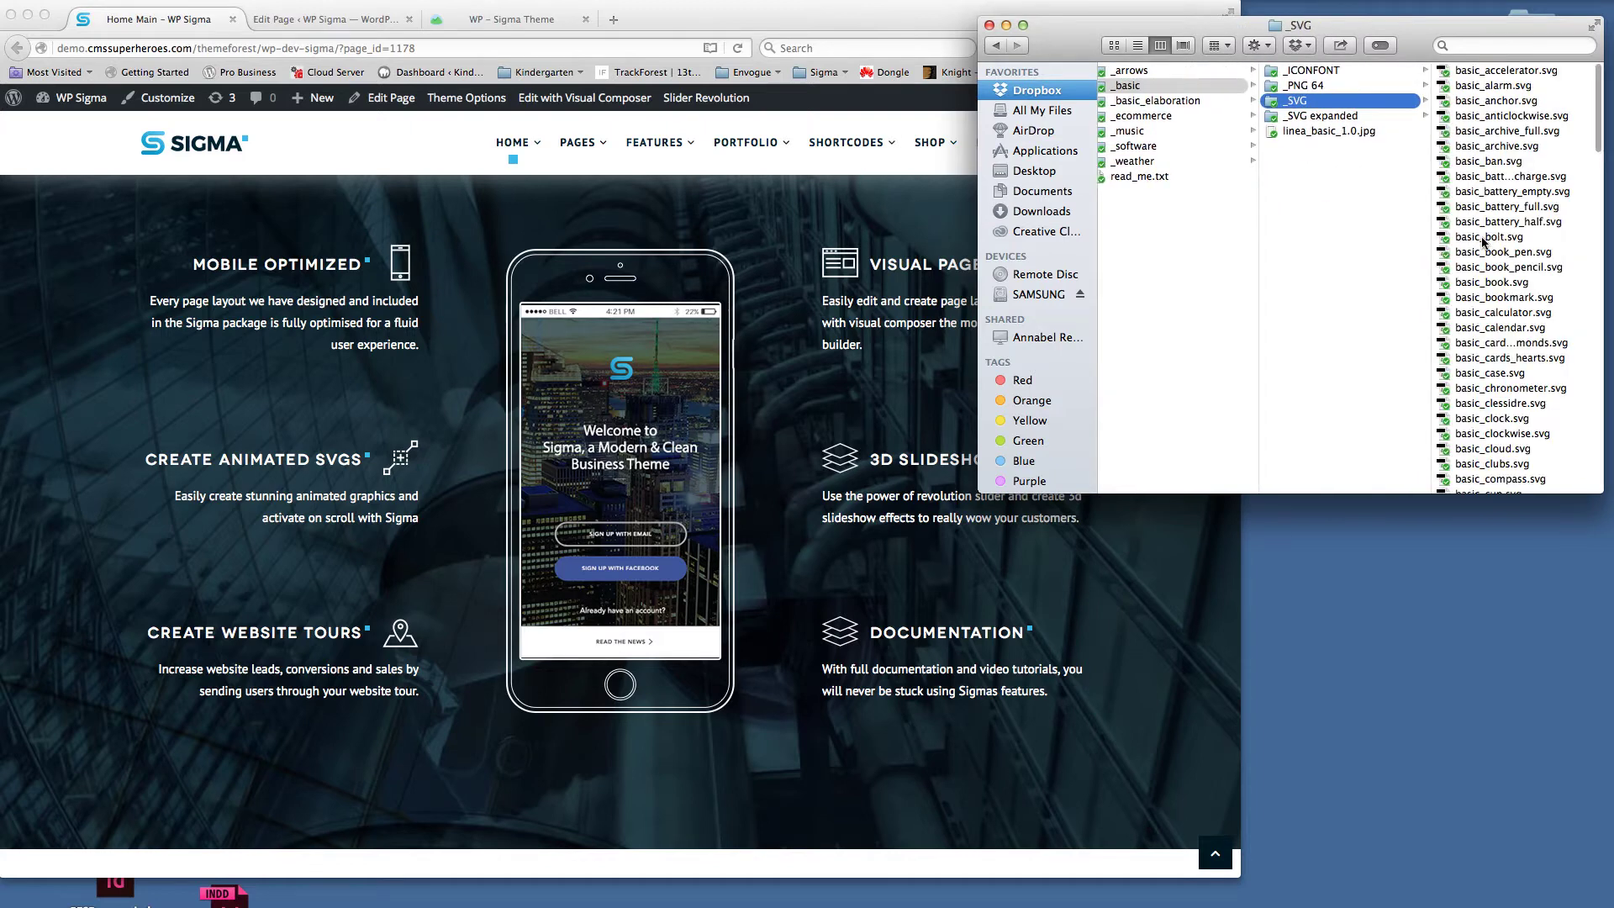
Step: Select basic_notebook_pen.svg and open it in Illustrator
scroll(1488, 269, "down", 10)
scroll(1488, 269, "down", 5)
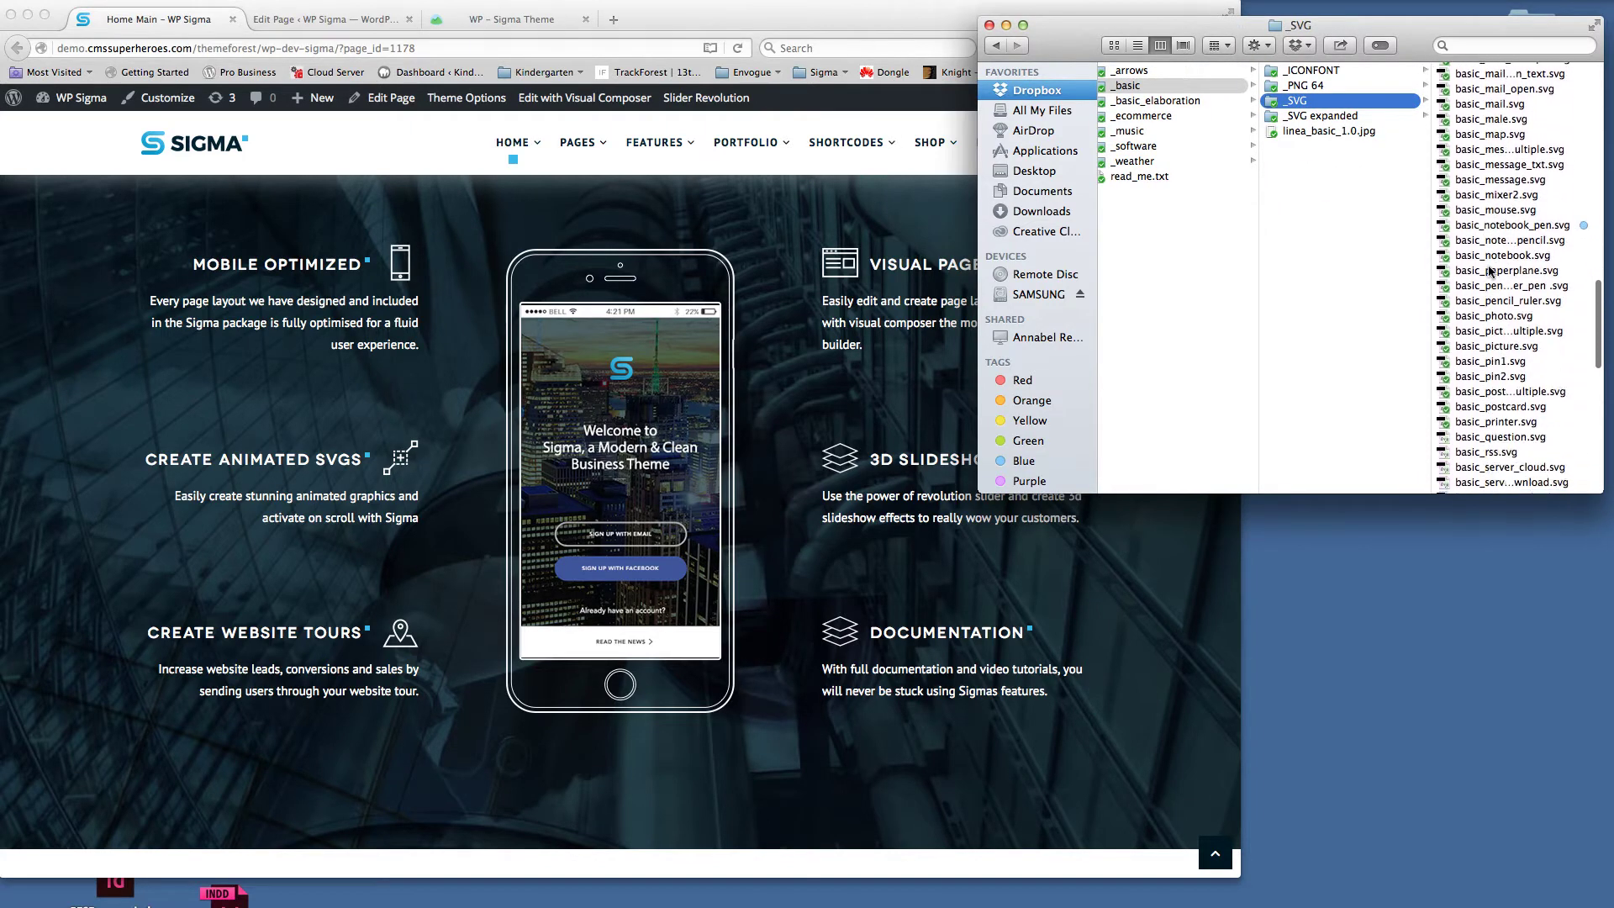
left_click(1484, 226)
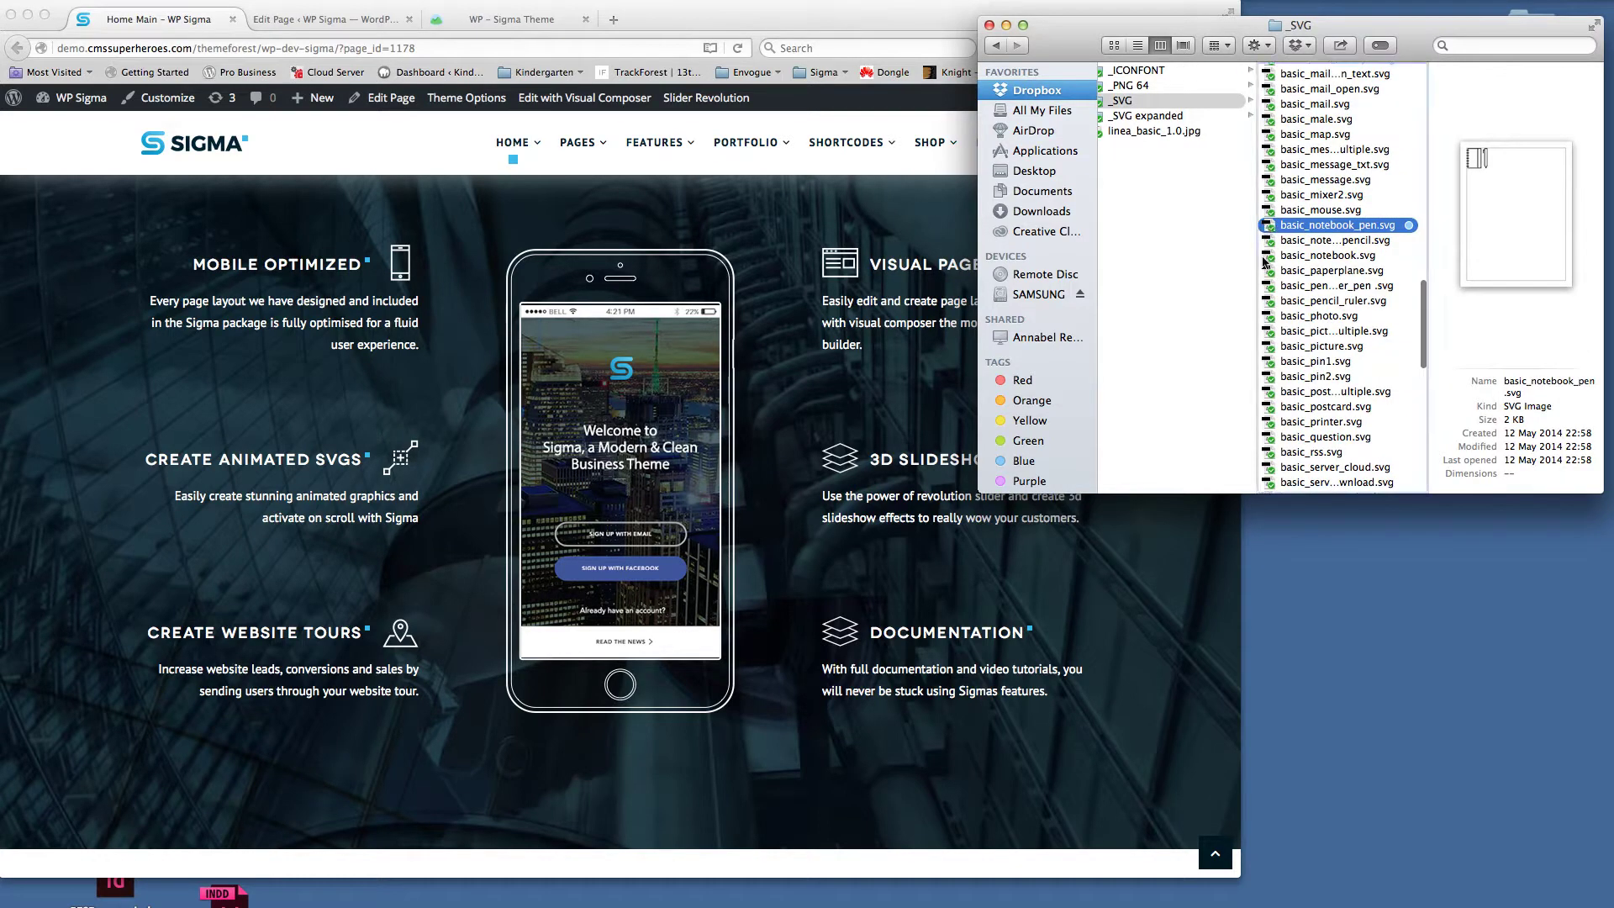
scroll(1271, 230, "up", 1)
double_click(1271, 227)
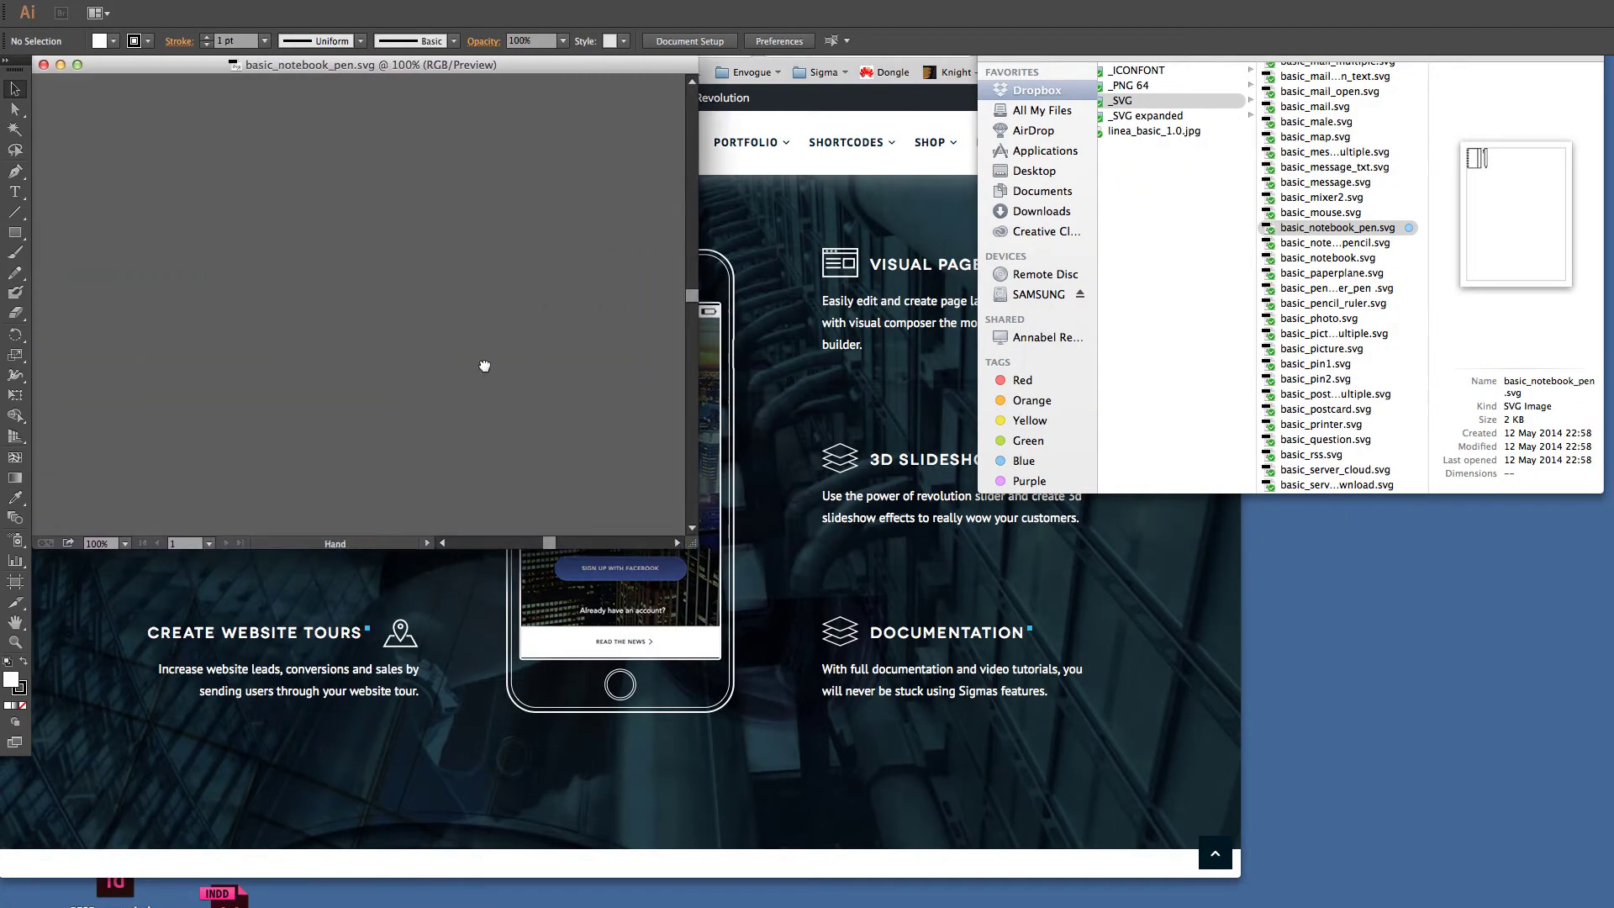
Step: Open template.svg from the Icons folder in Illustrator and zoom in on its share icon
left_click_drag(541, 457, 339, 406)
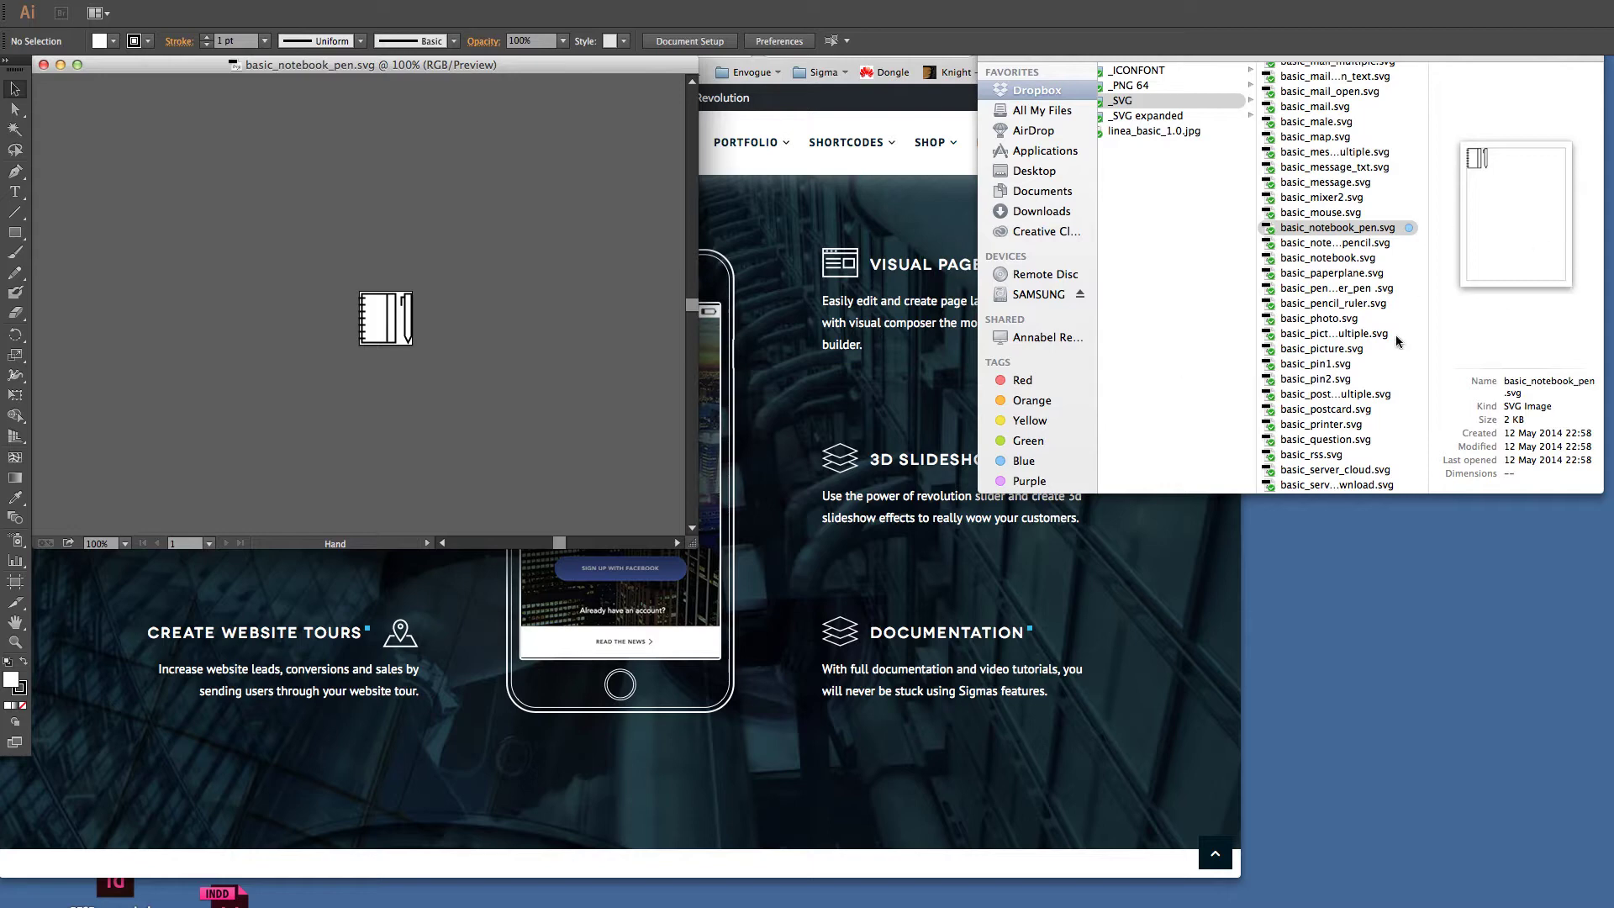
left_click(1227, 246)
scroll(1380, 250, "left", 8)
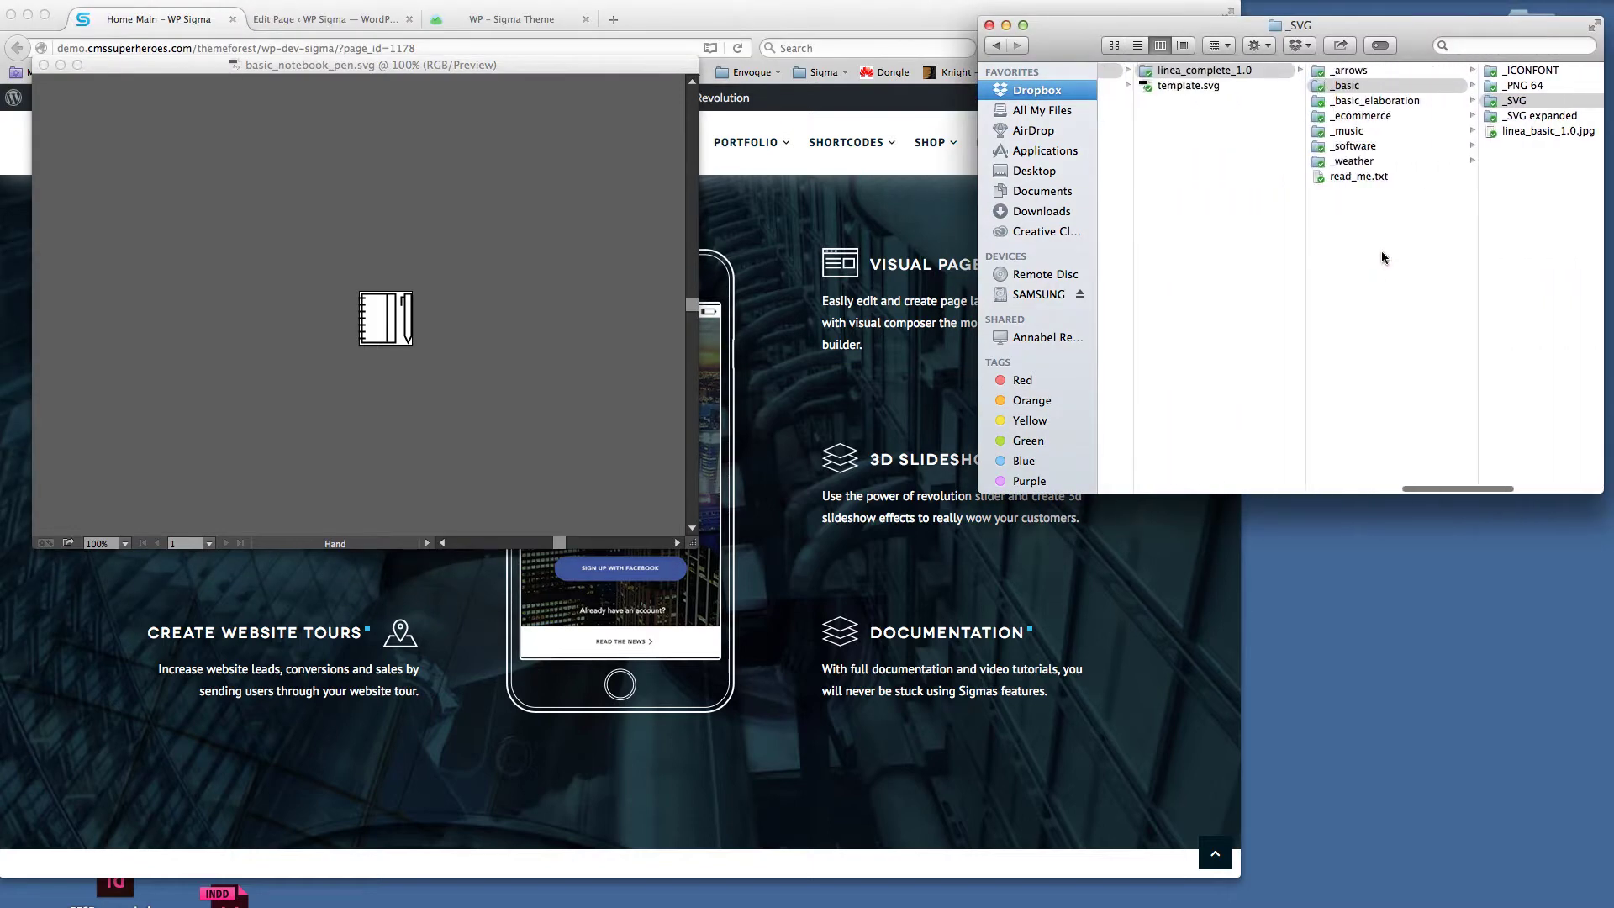
left_click(1192, 85)
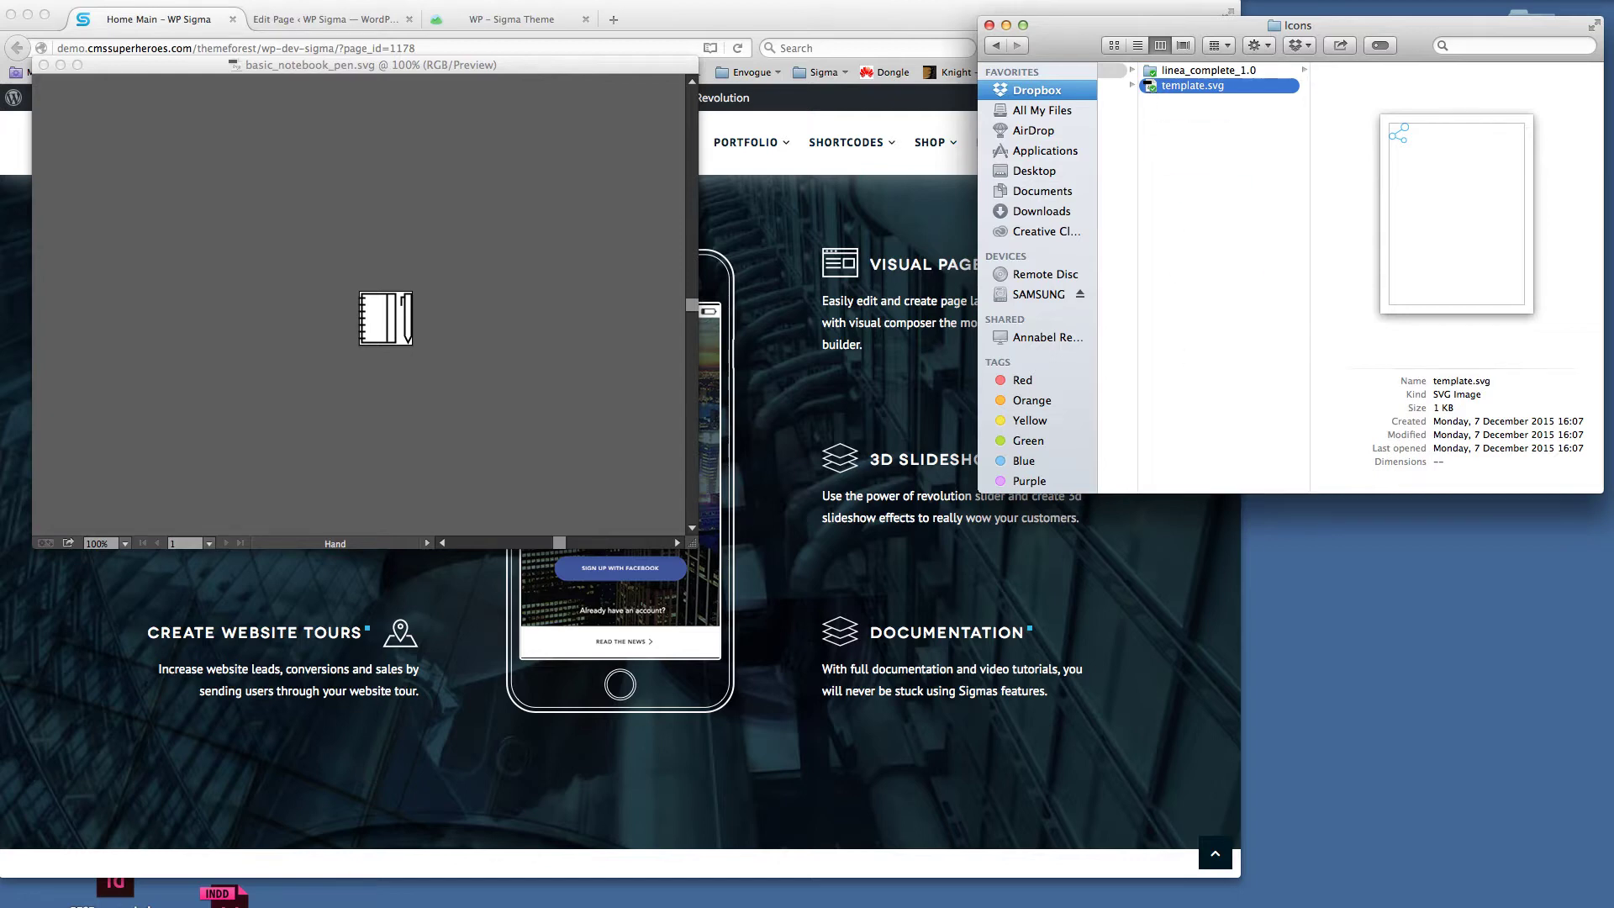
key("super+o")
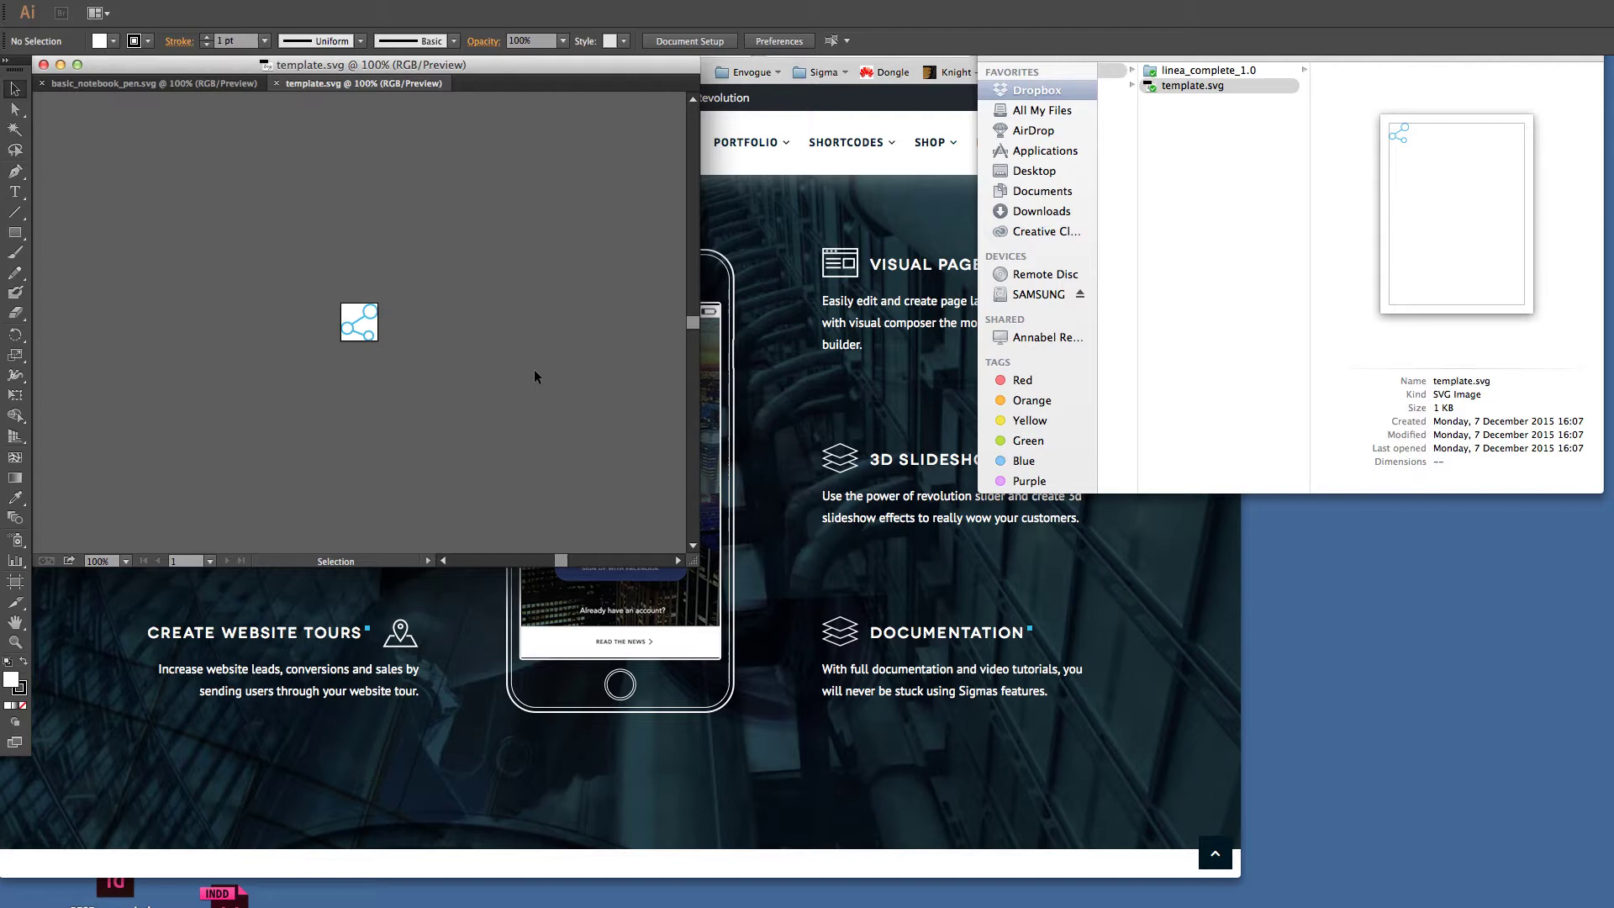
key("super+plus")
key("super+plus")
key("super+plus")
key("super+plus")
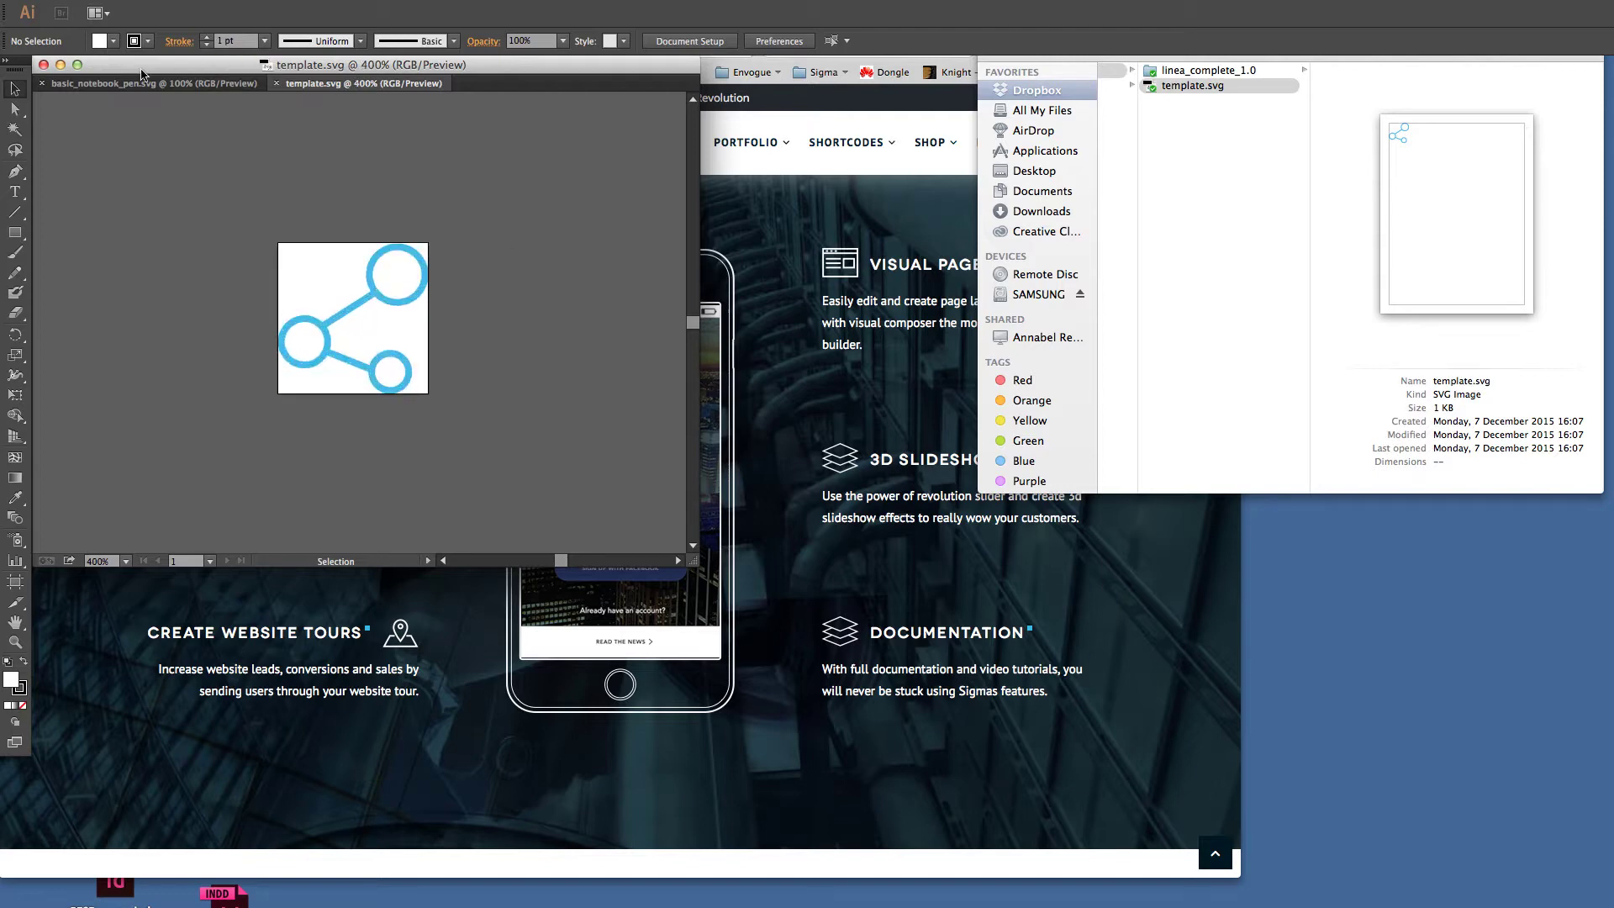
Step: Select all of the notebook-and-pen artwork in basic_notebook_pen.svg and copy it
left_click(147, 84)
key("super+plus")
key("super+plus")
key("super+plus")
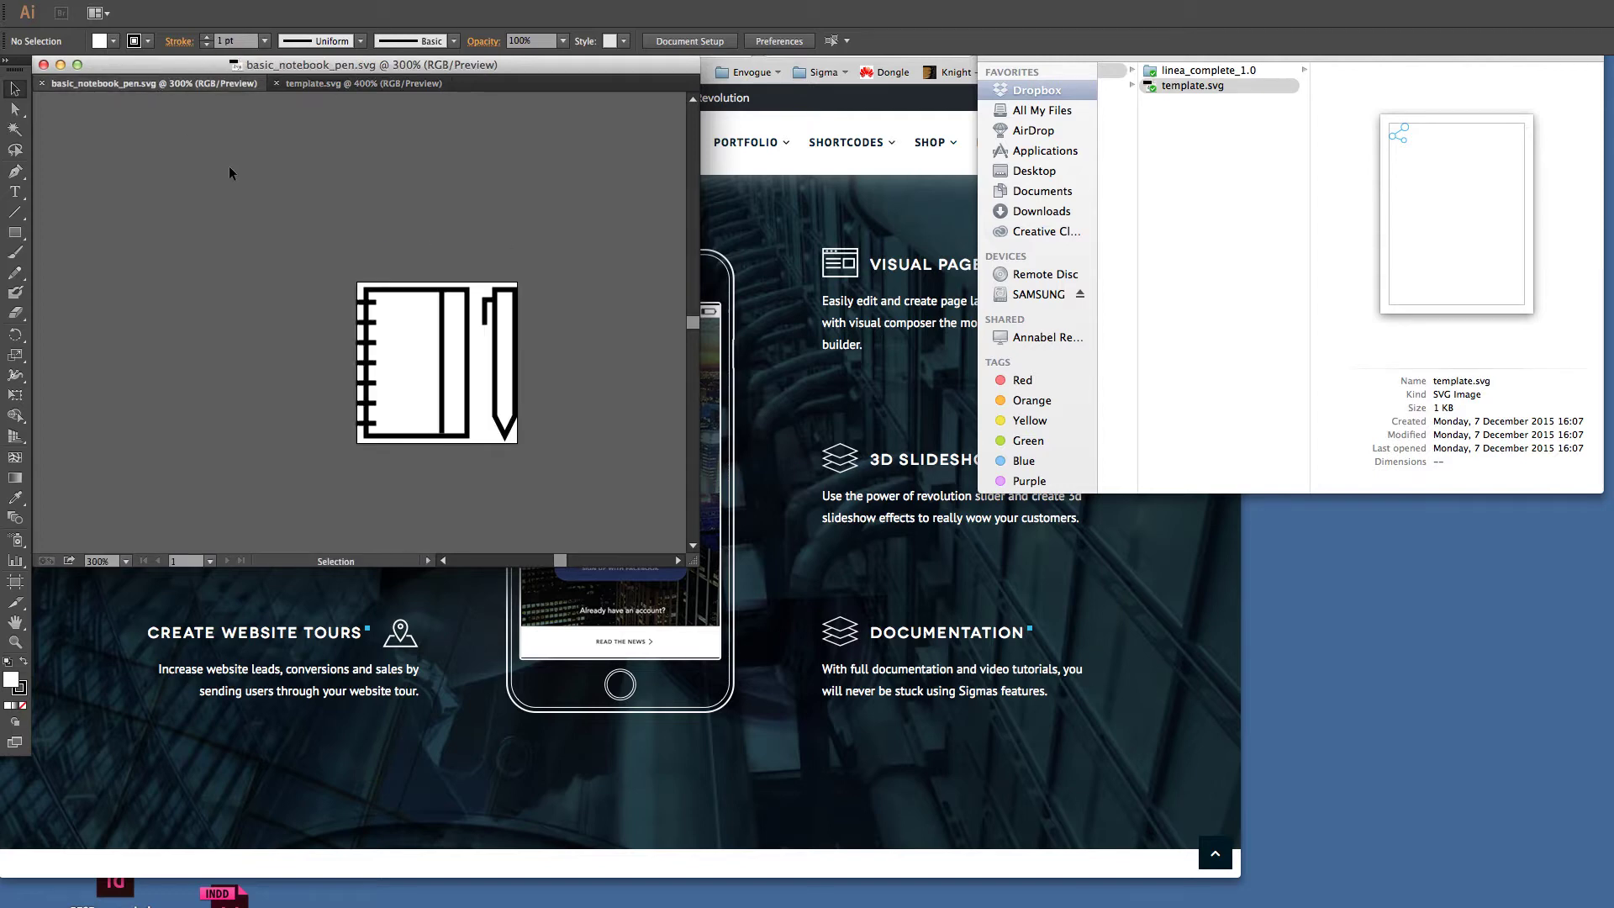
key("super+a")
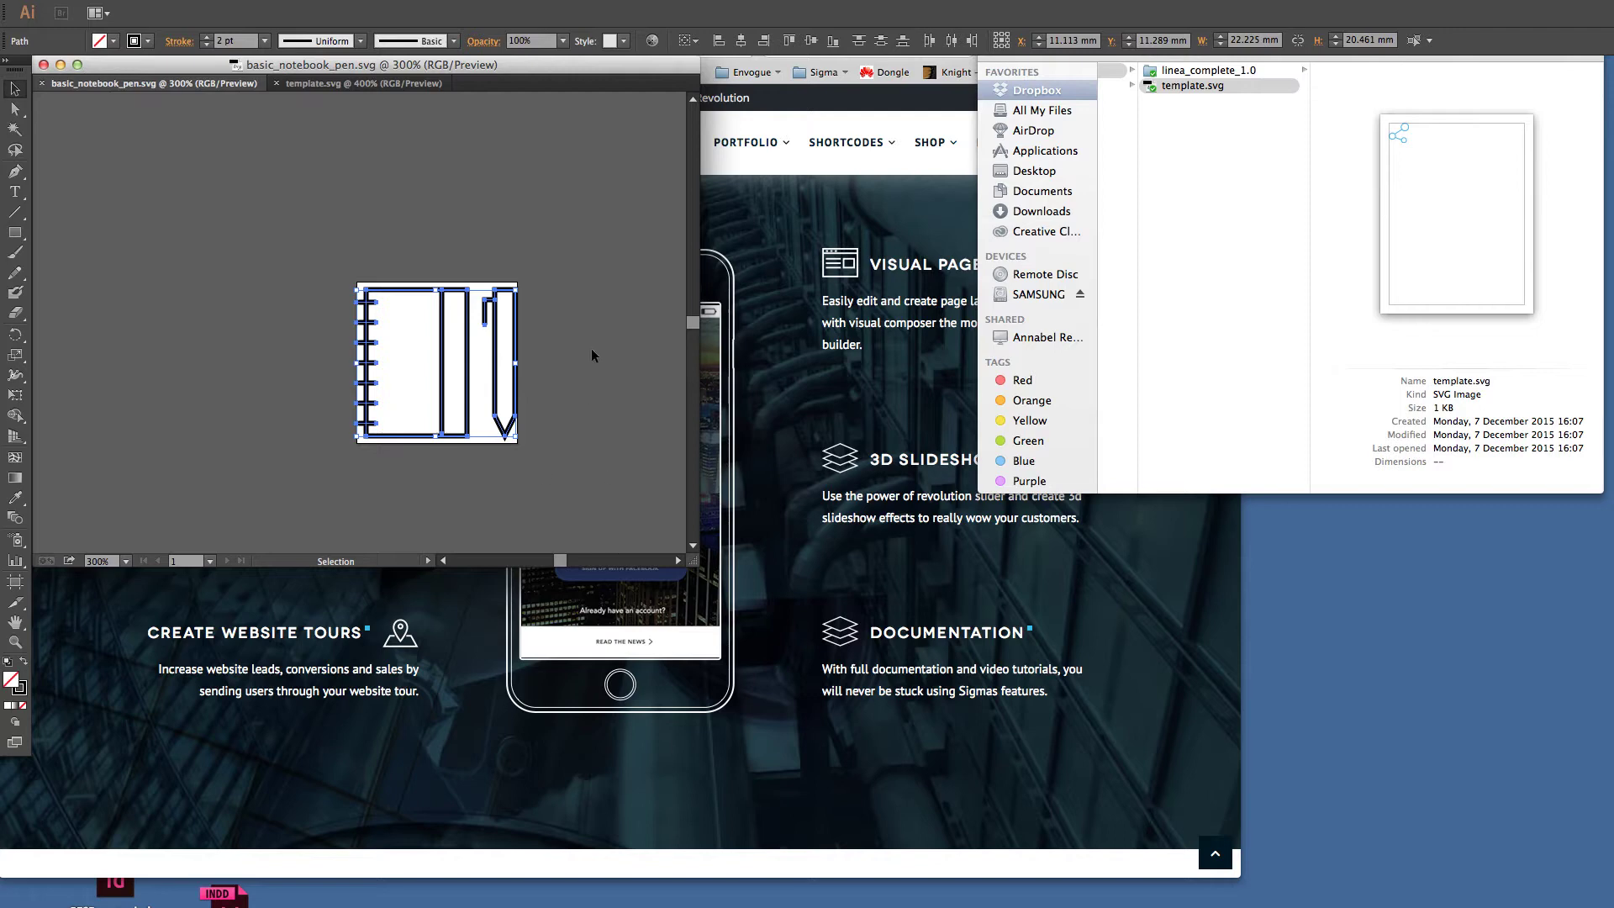
key("a")
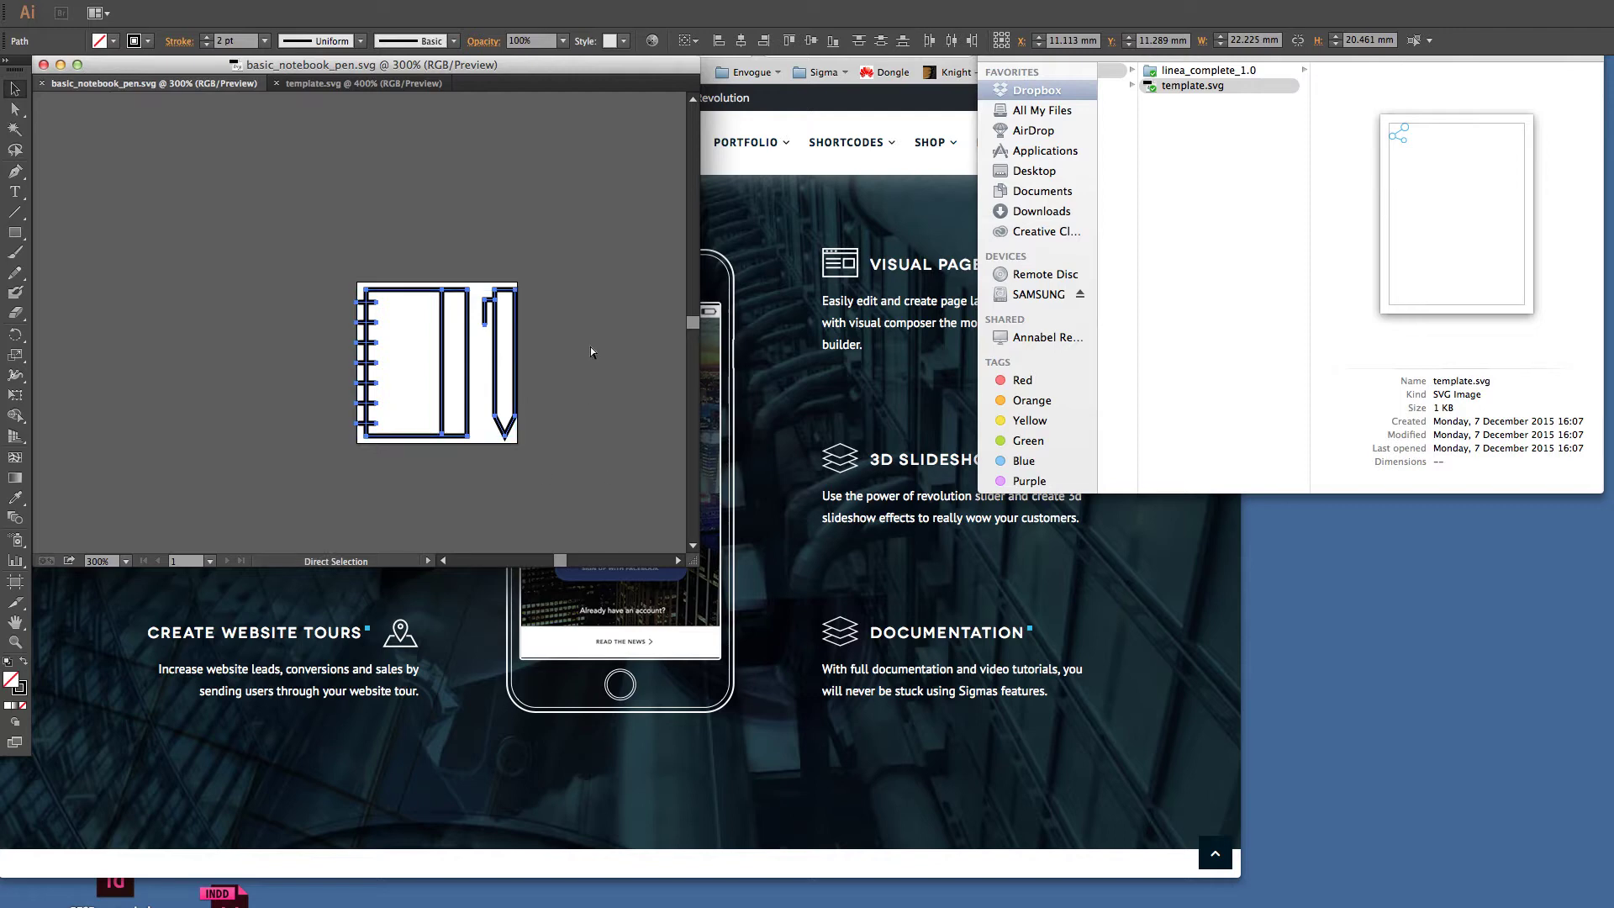
key("v")
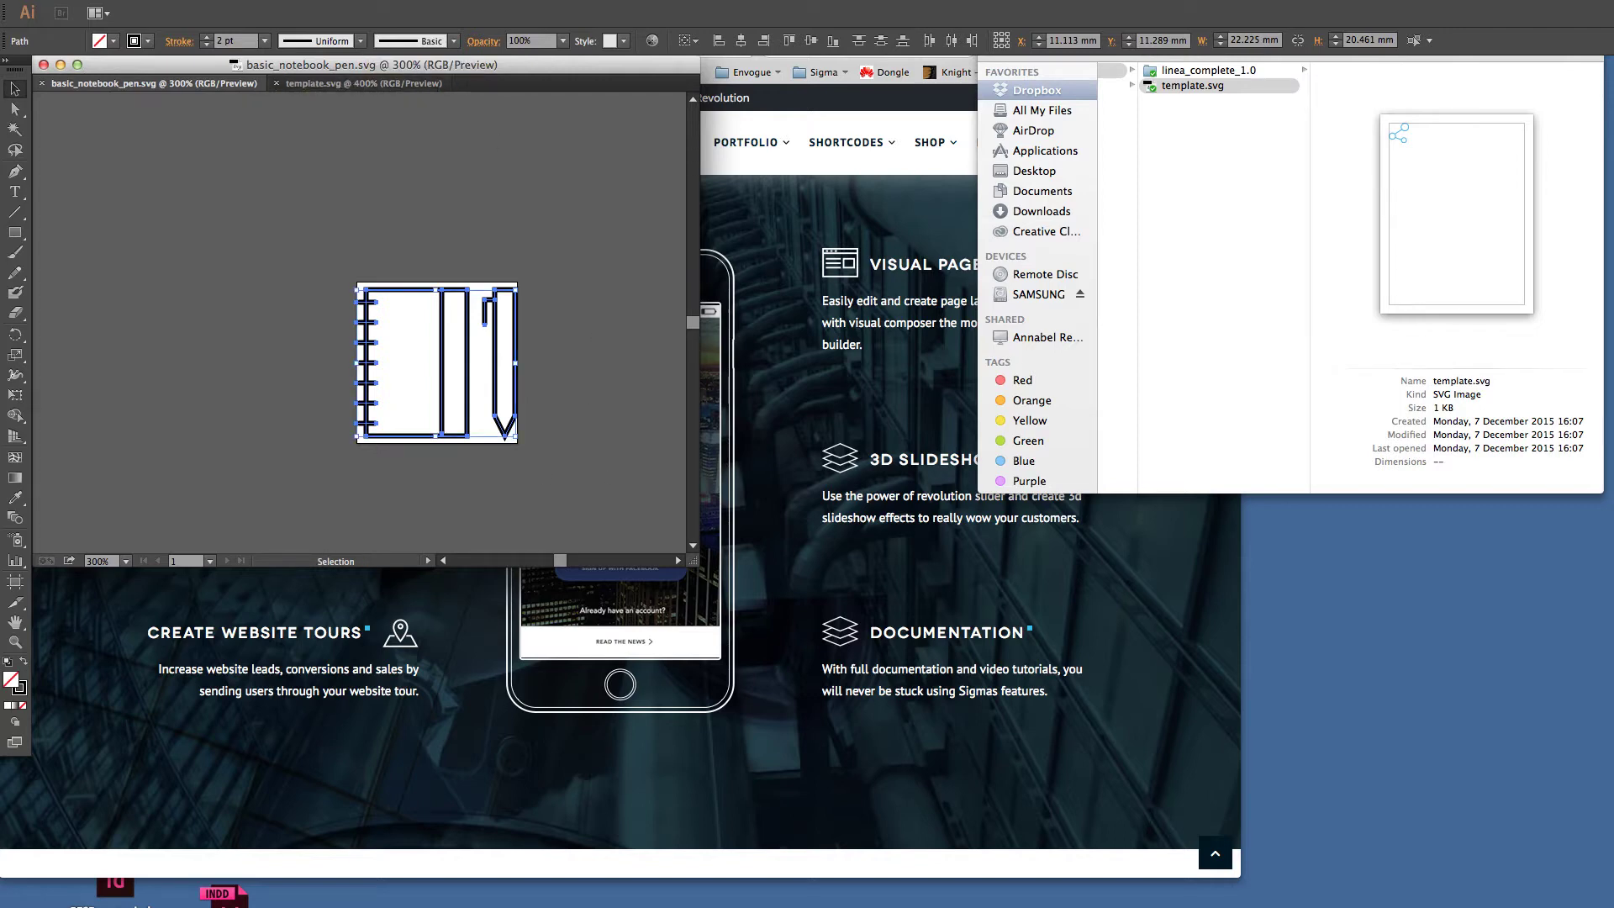
left_click(160, 2)
left_click(187, 71)
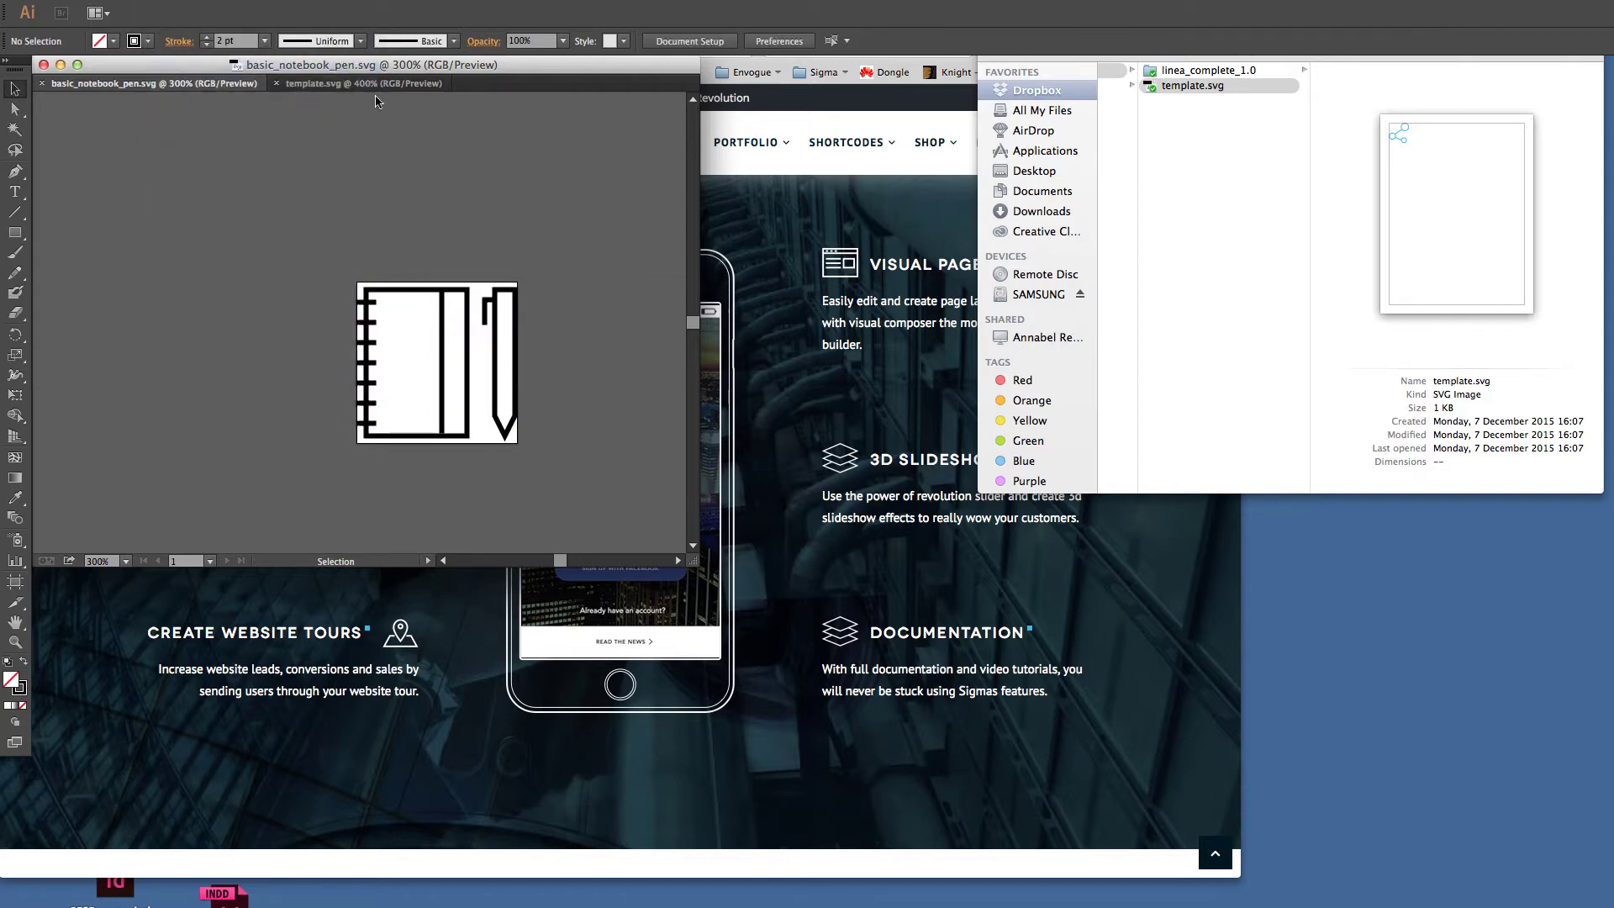
Step: In template.svg, move the blue share icon off the artboard to the left
left_click(354, 84)
left_click_drag(284, 242, 422, 385)
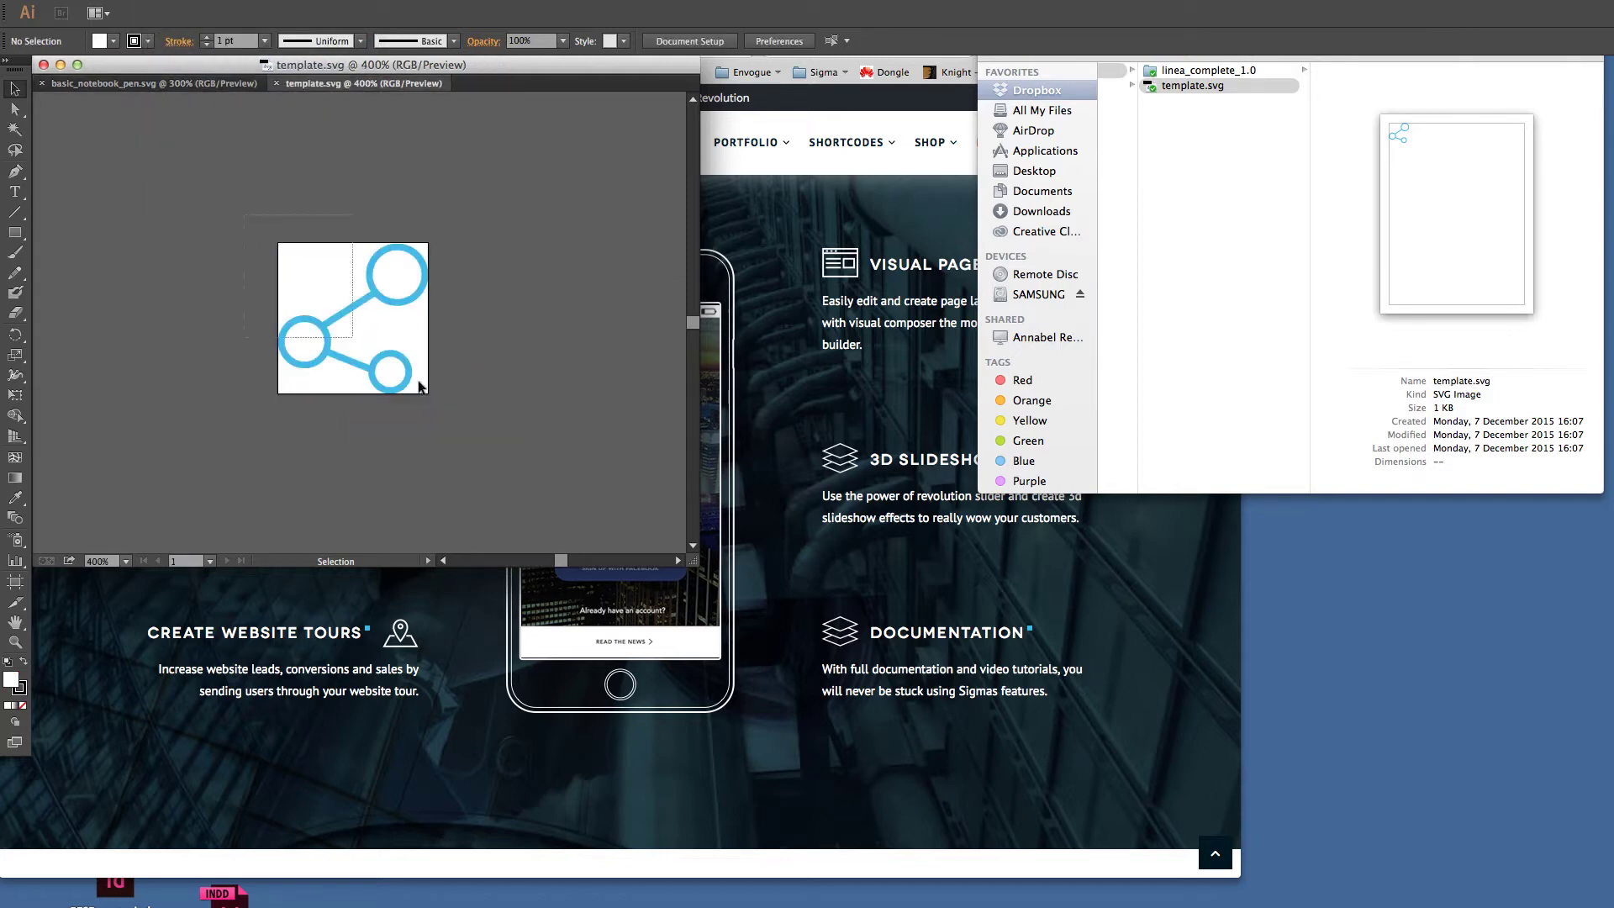
left_click_drag(418, 301, 236, 301)
left_click(580, 322)
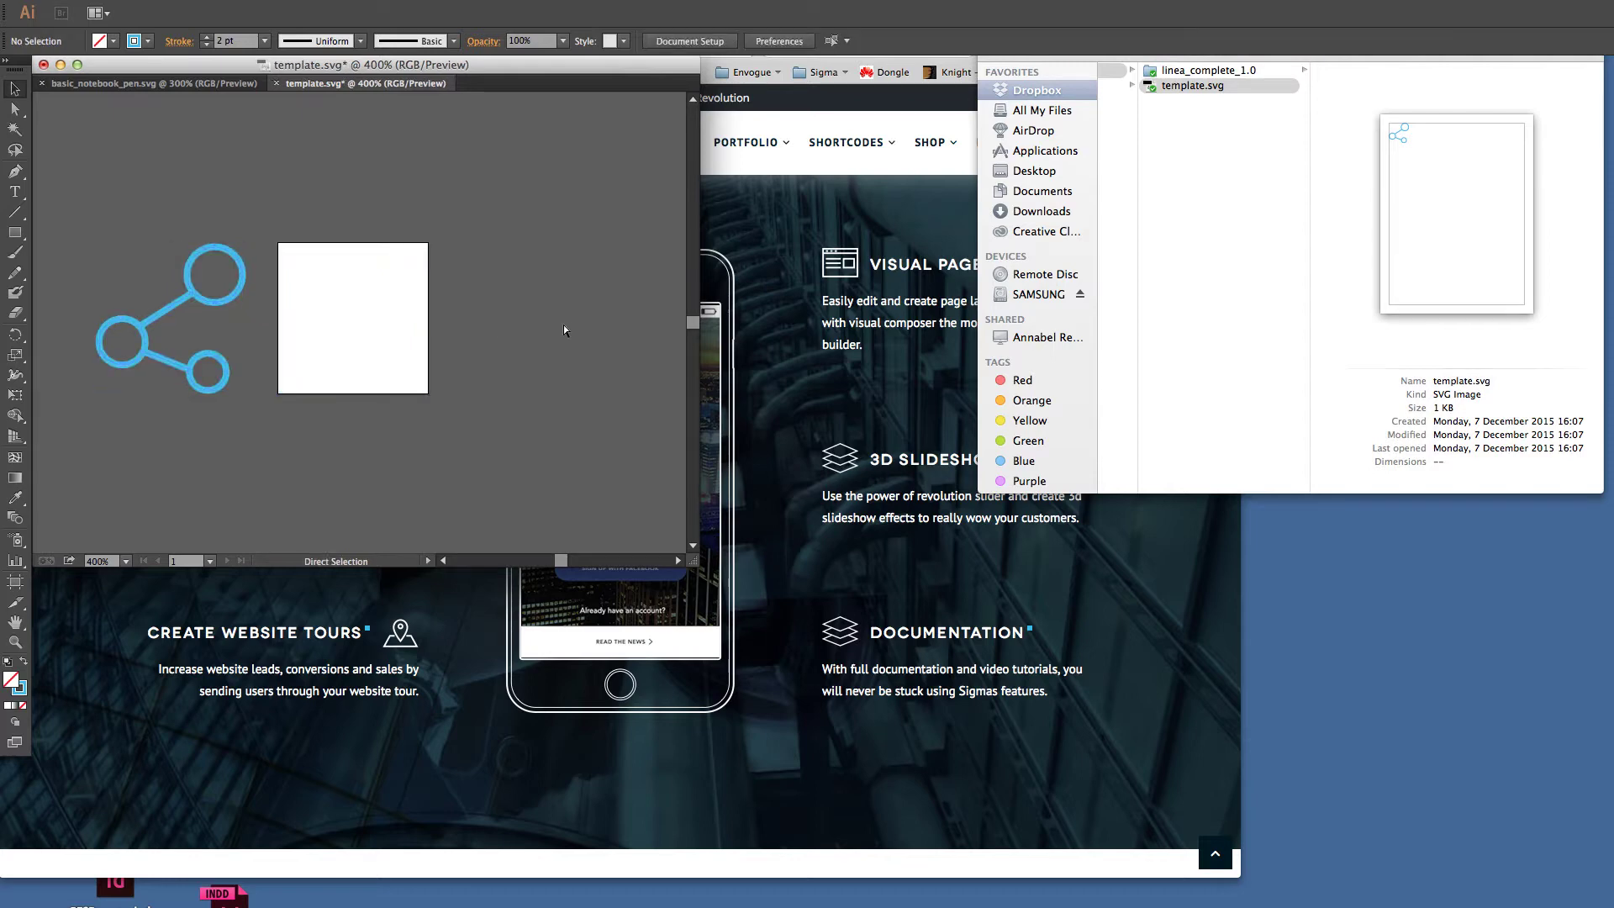
Step: Paste the notebook artwork at the view centre and shrink it to about 14.111 × 12.991 mm
key("super+v")
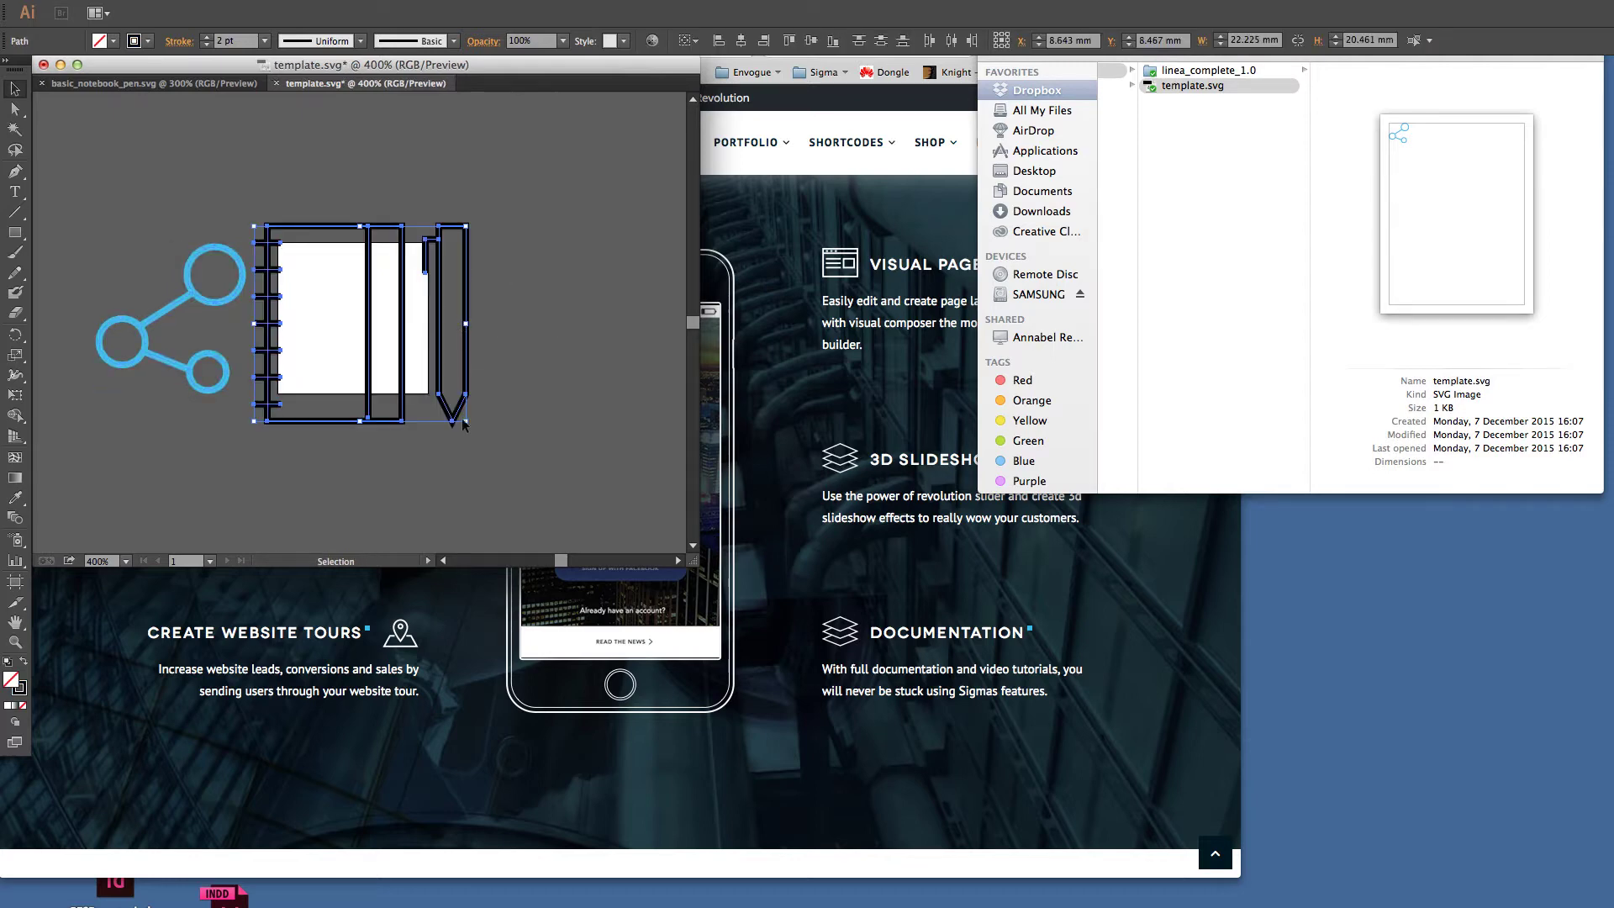
key("super+z")
left_click(172, 0)
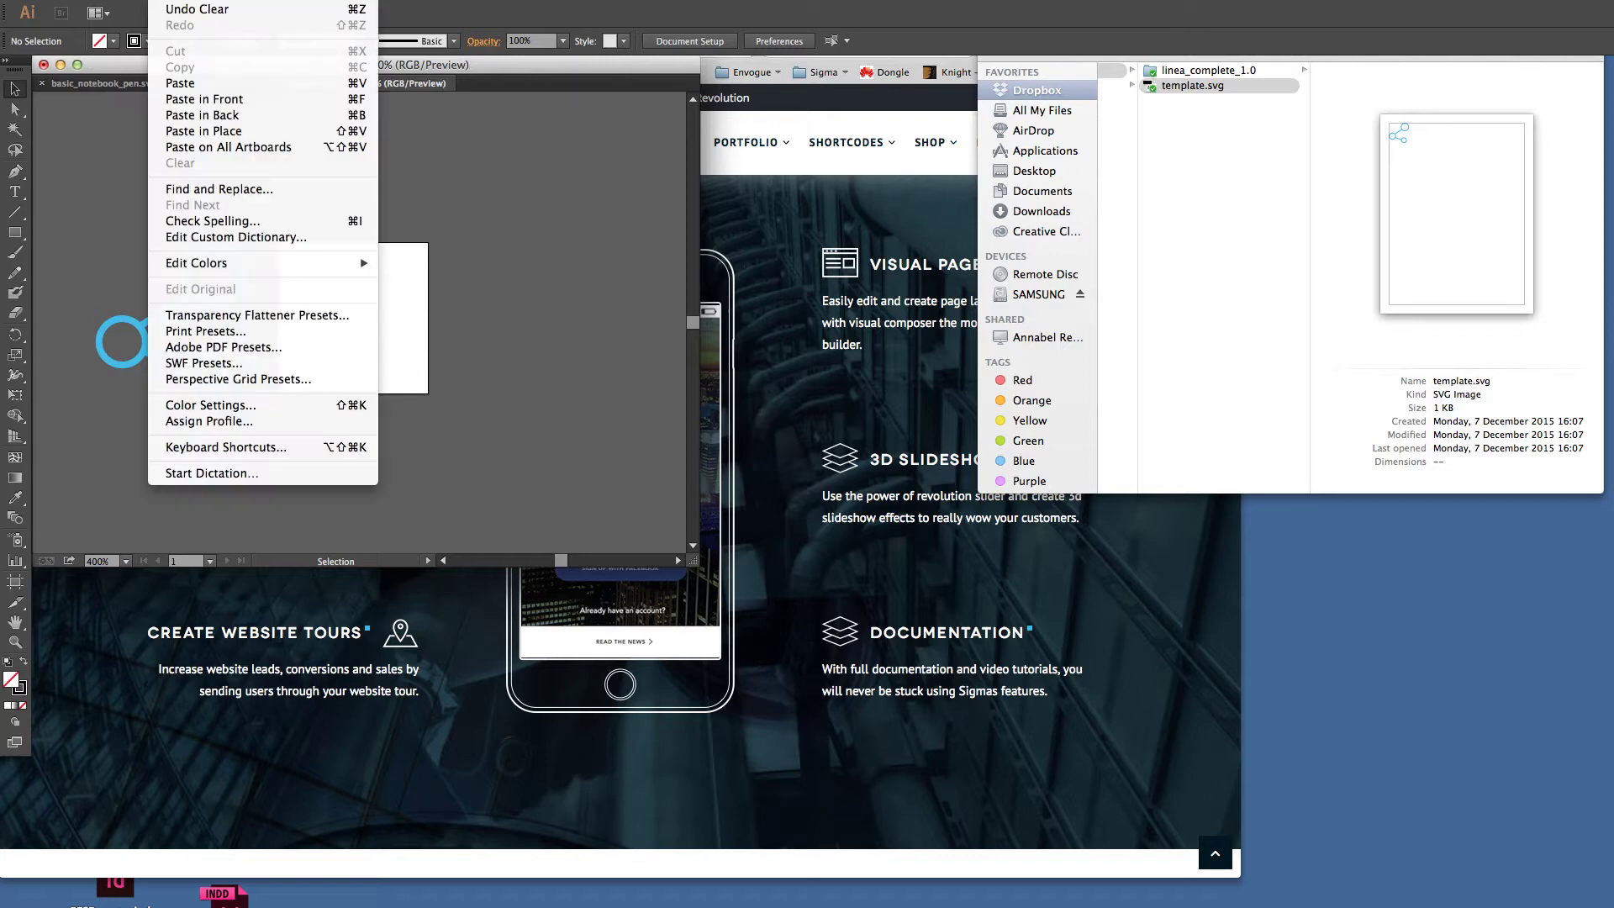
left_click(180, 83)
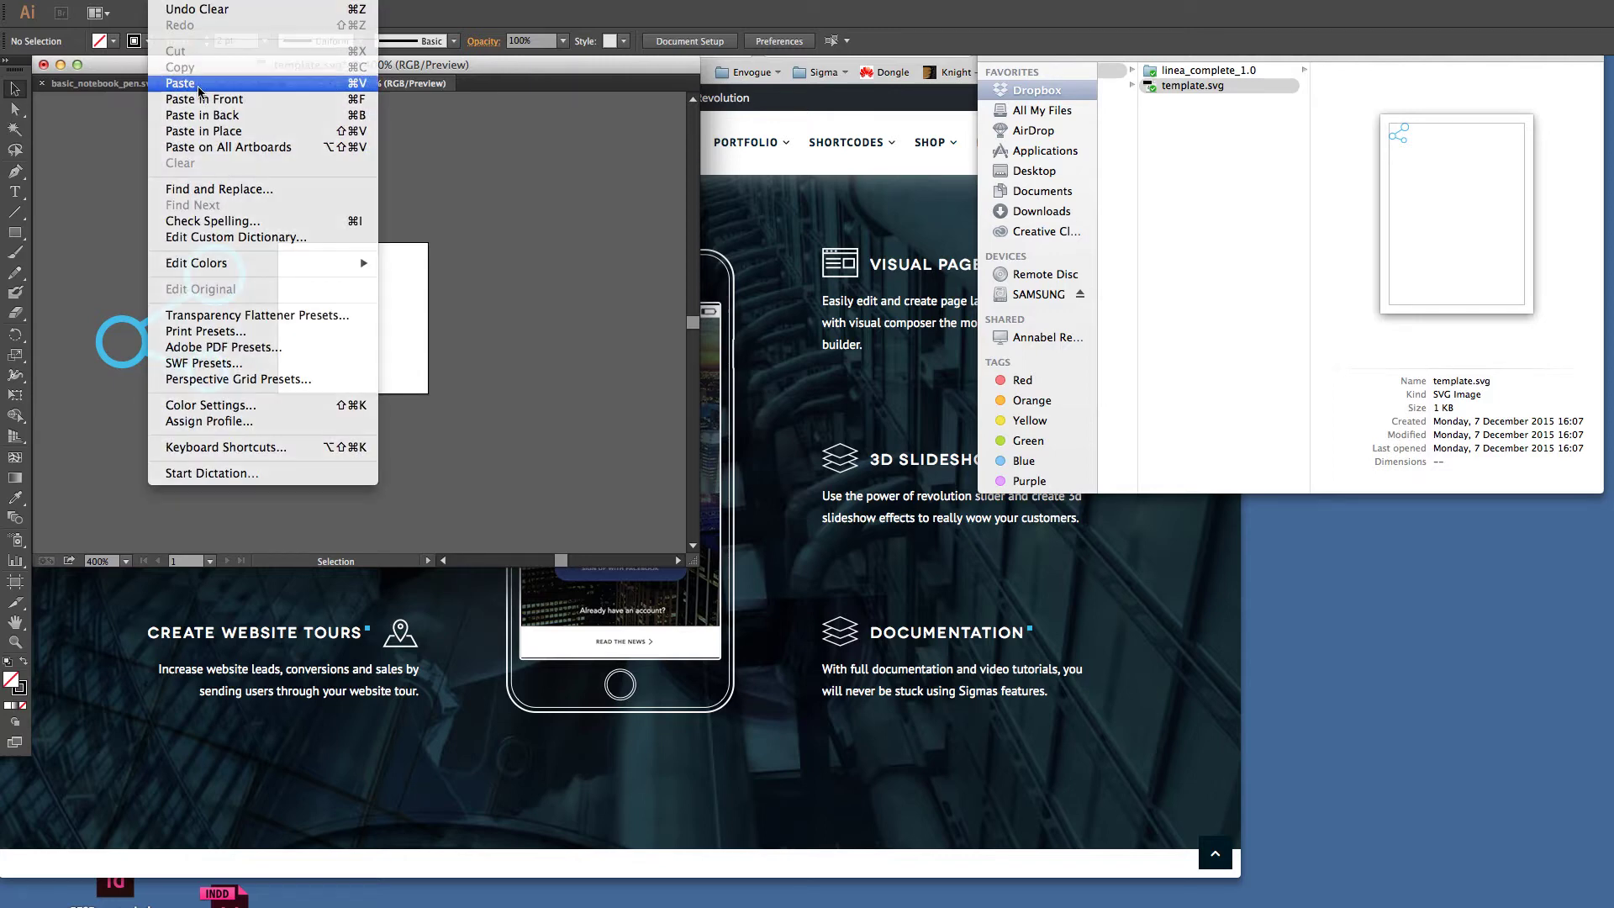
mouse_move(471, 426)
left_mouse_down()
mouse_move(428, 388)
mouse_move(328, 382)
left_mouse_up()
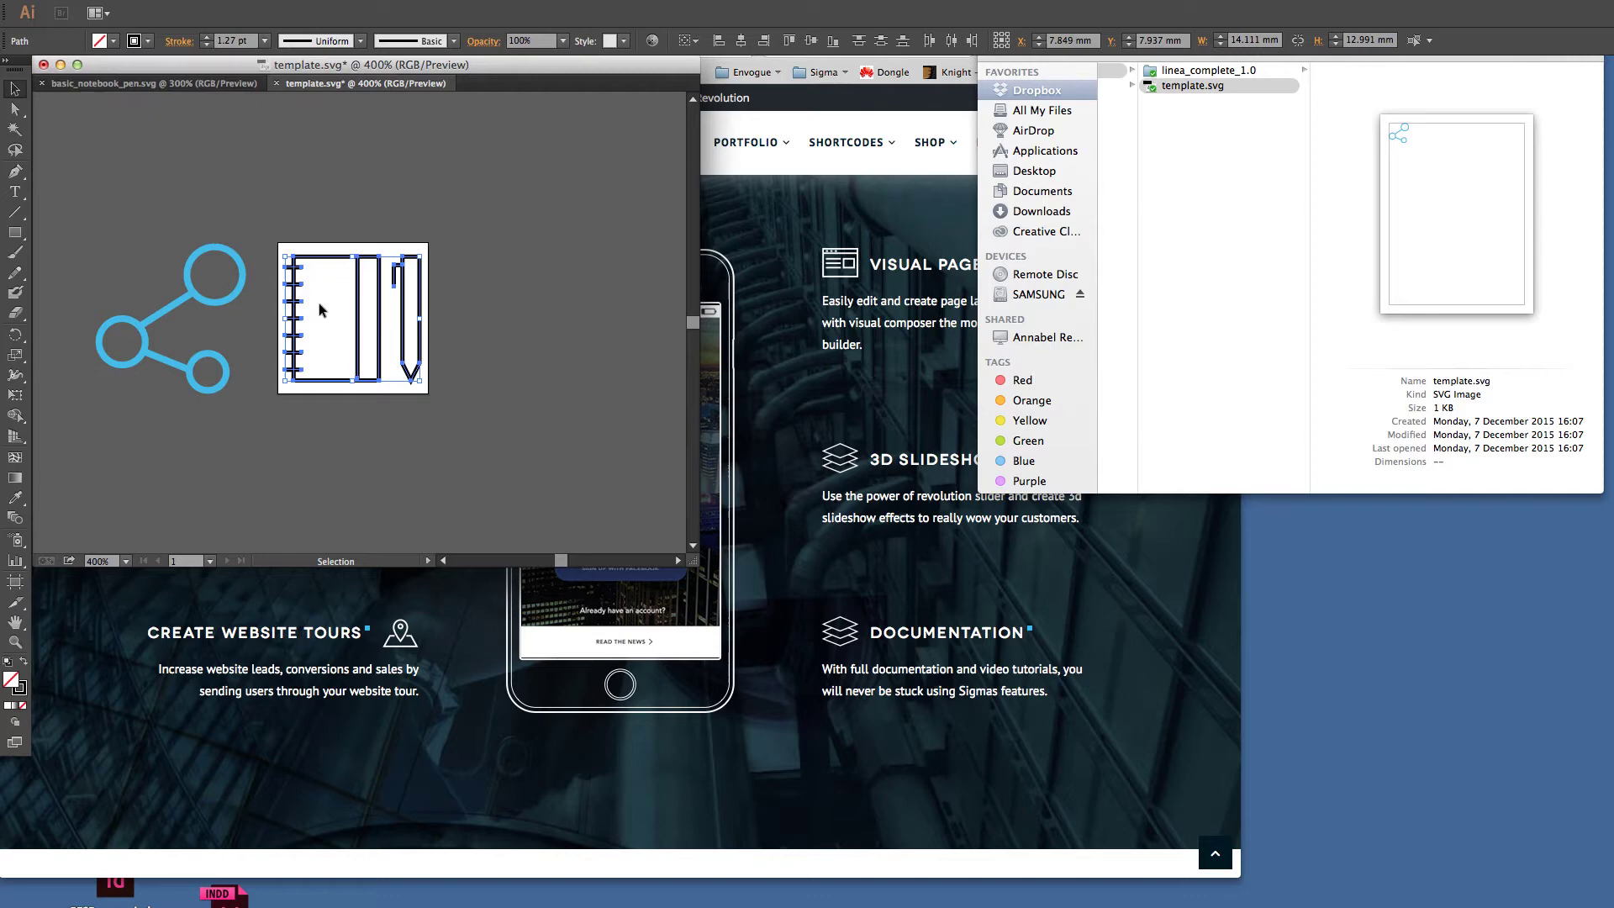
Step: Give the notebook the share icon's blue 2 pt stroke, then delete the share icon
left_click(16, 499)
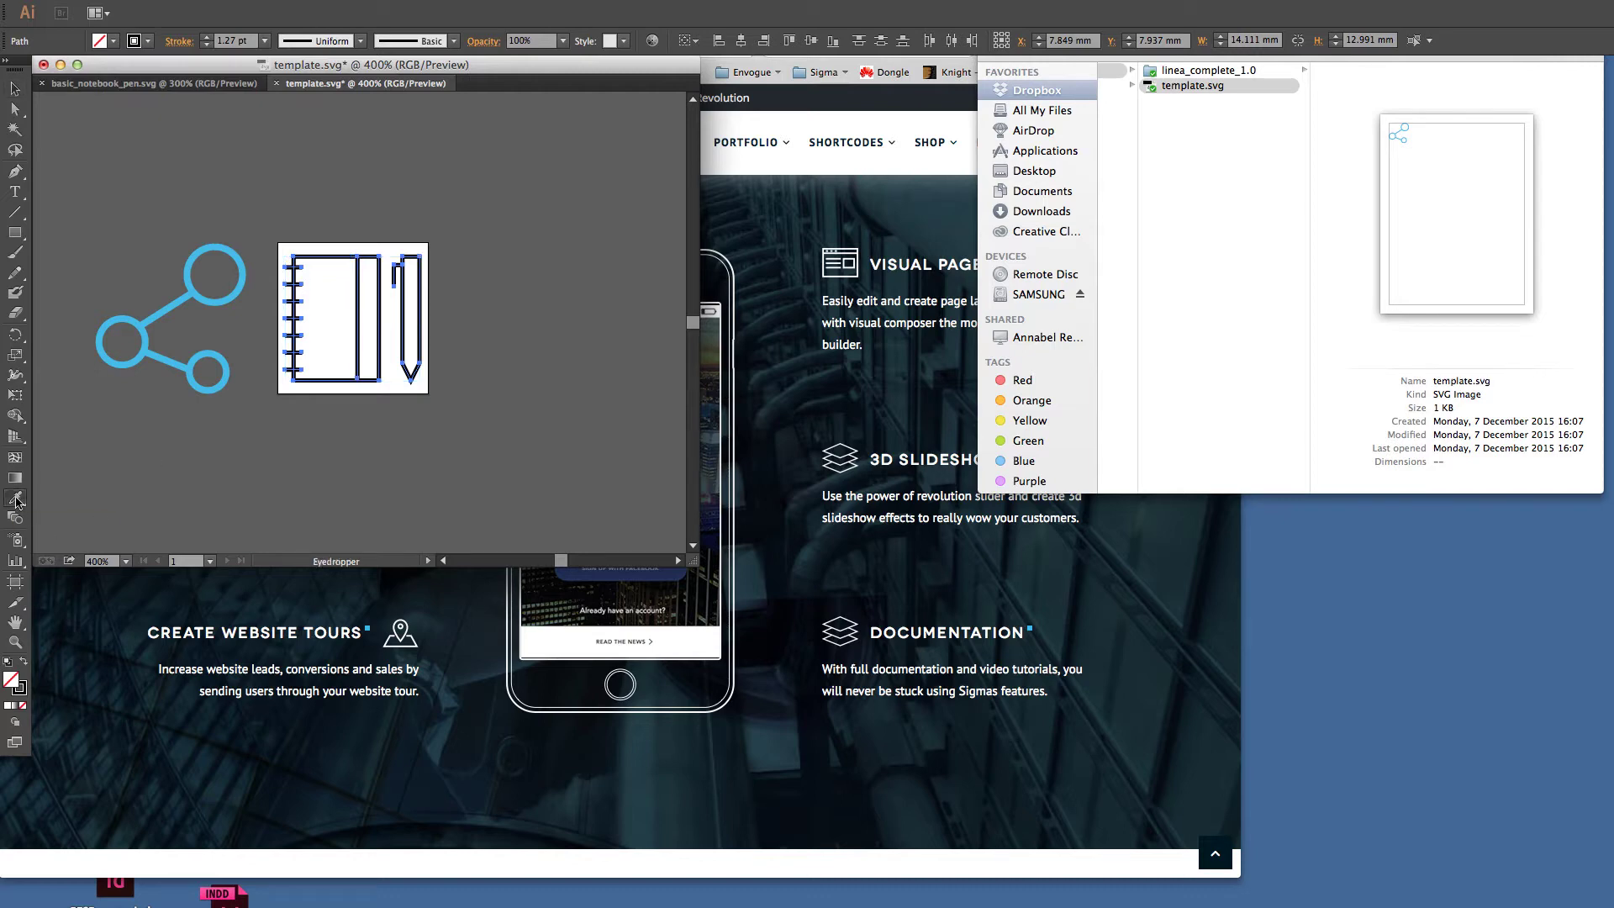
left_click(192, 265)
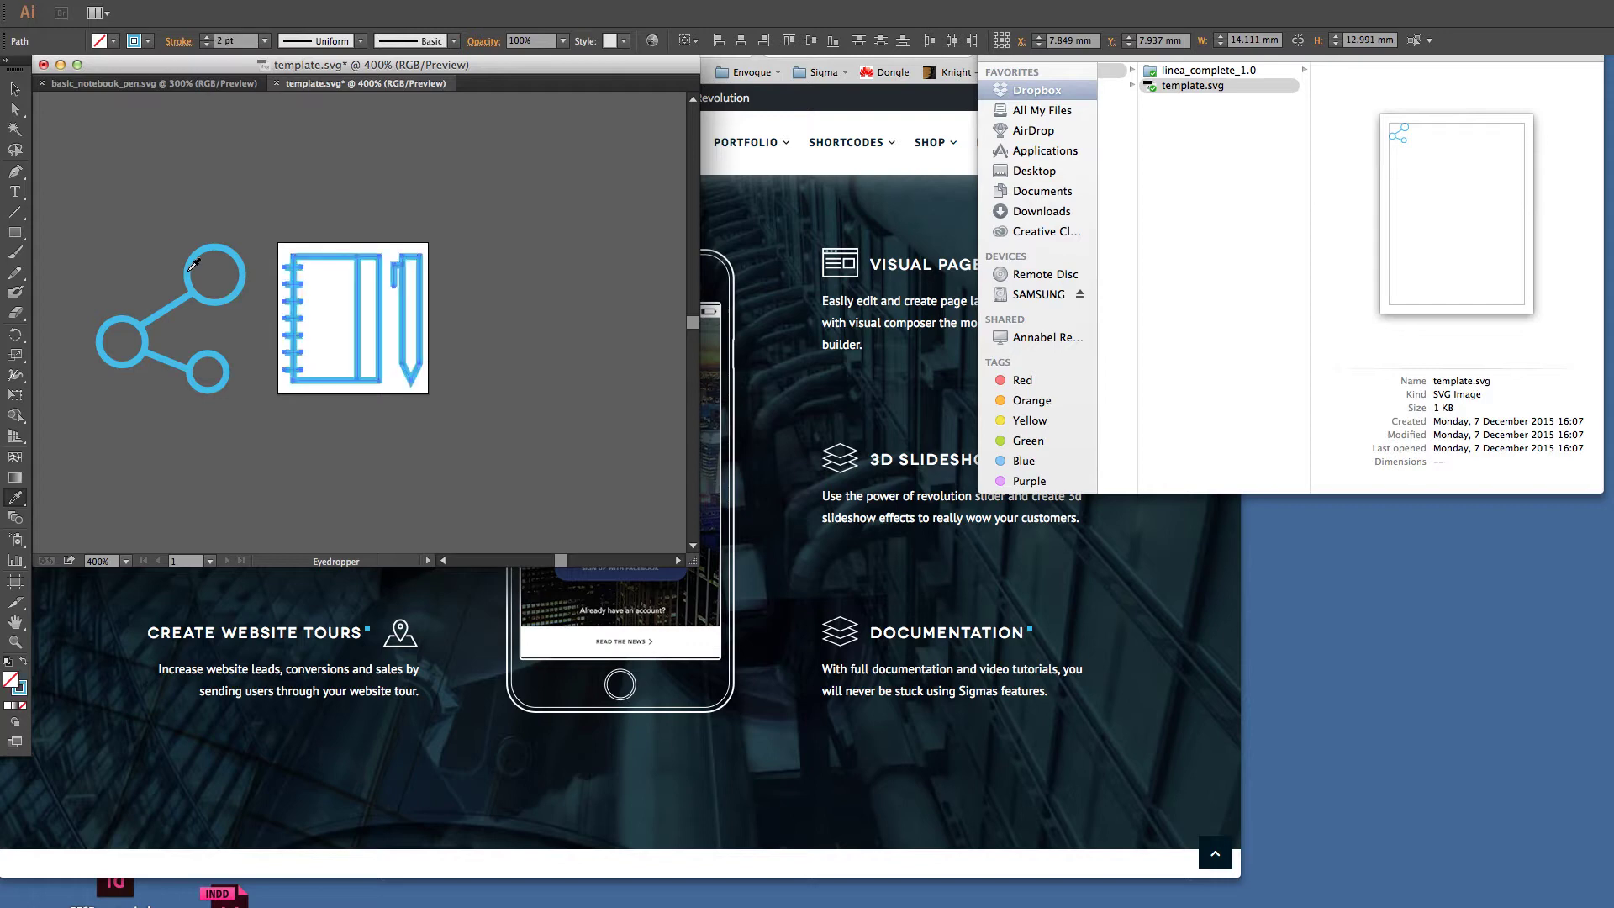
left_click(15, 89)
left_click(198, 176)
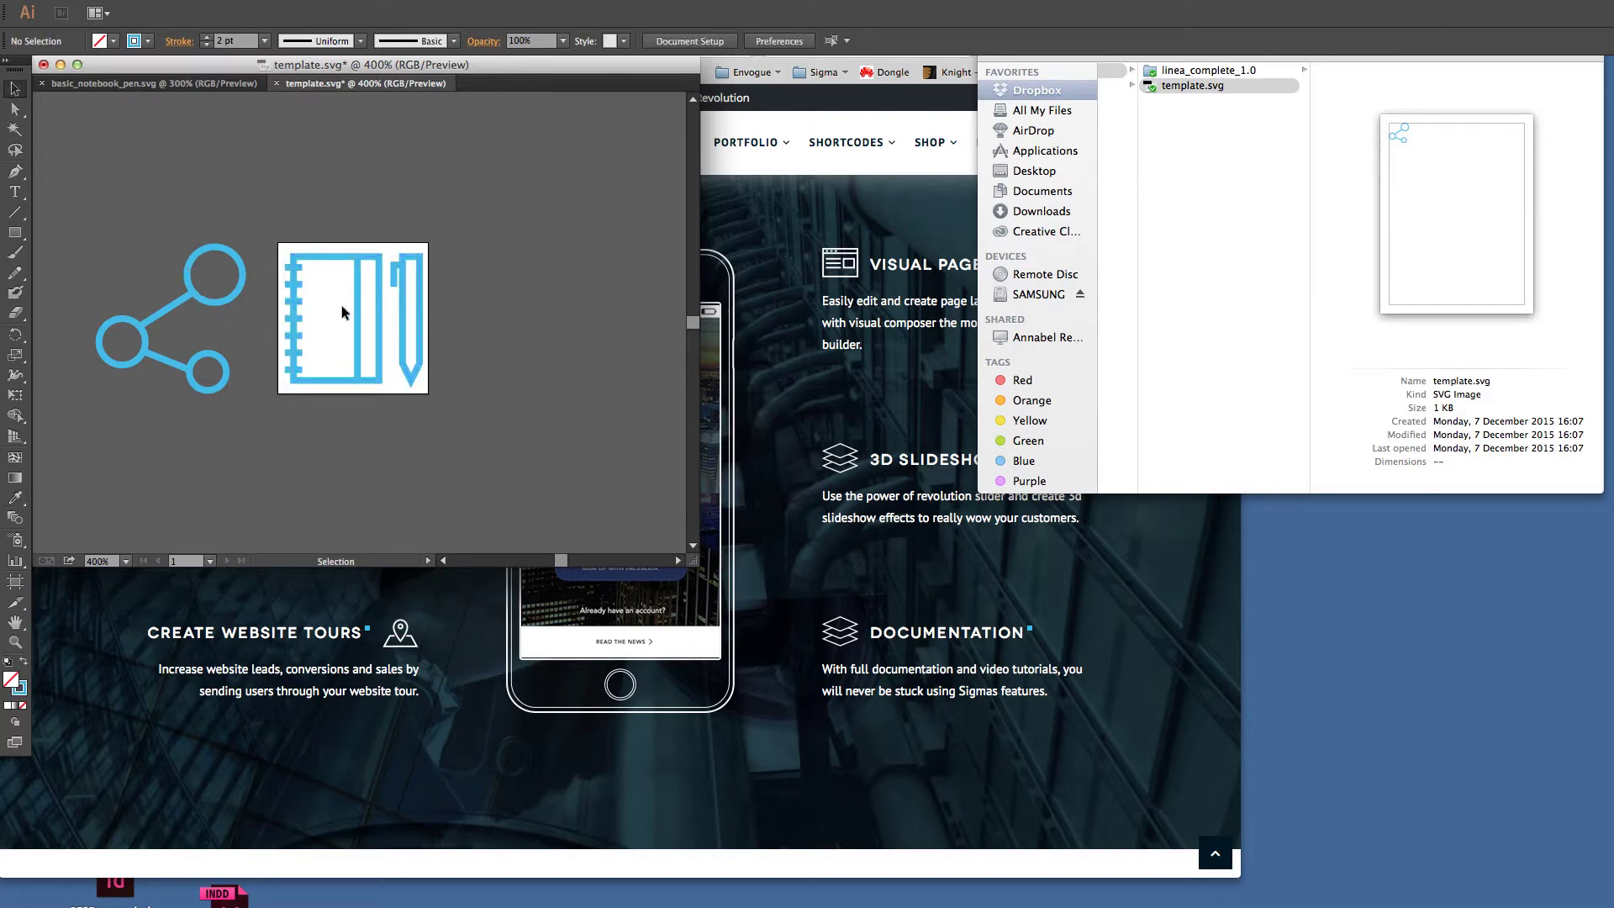
left_click(223, 389)
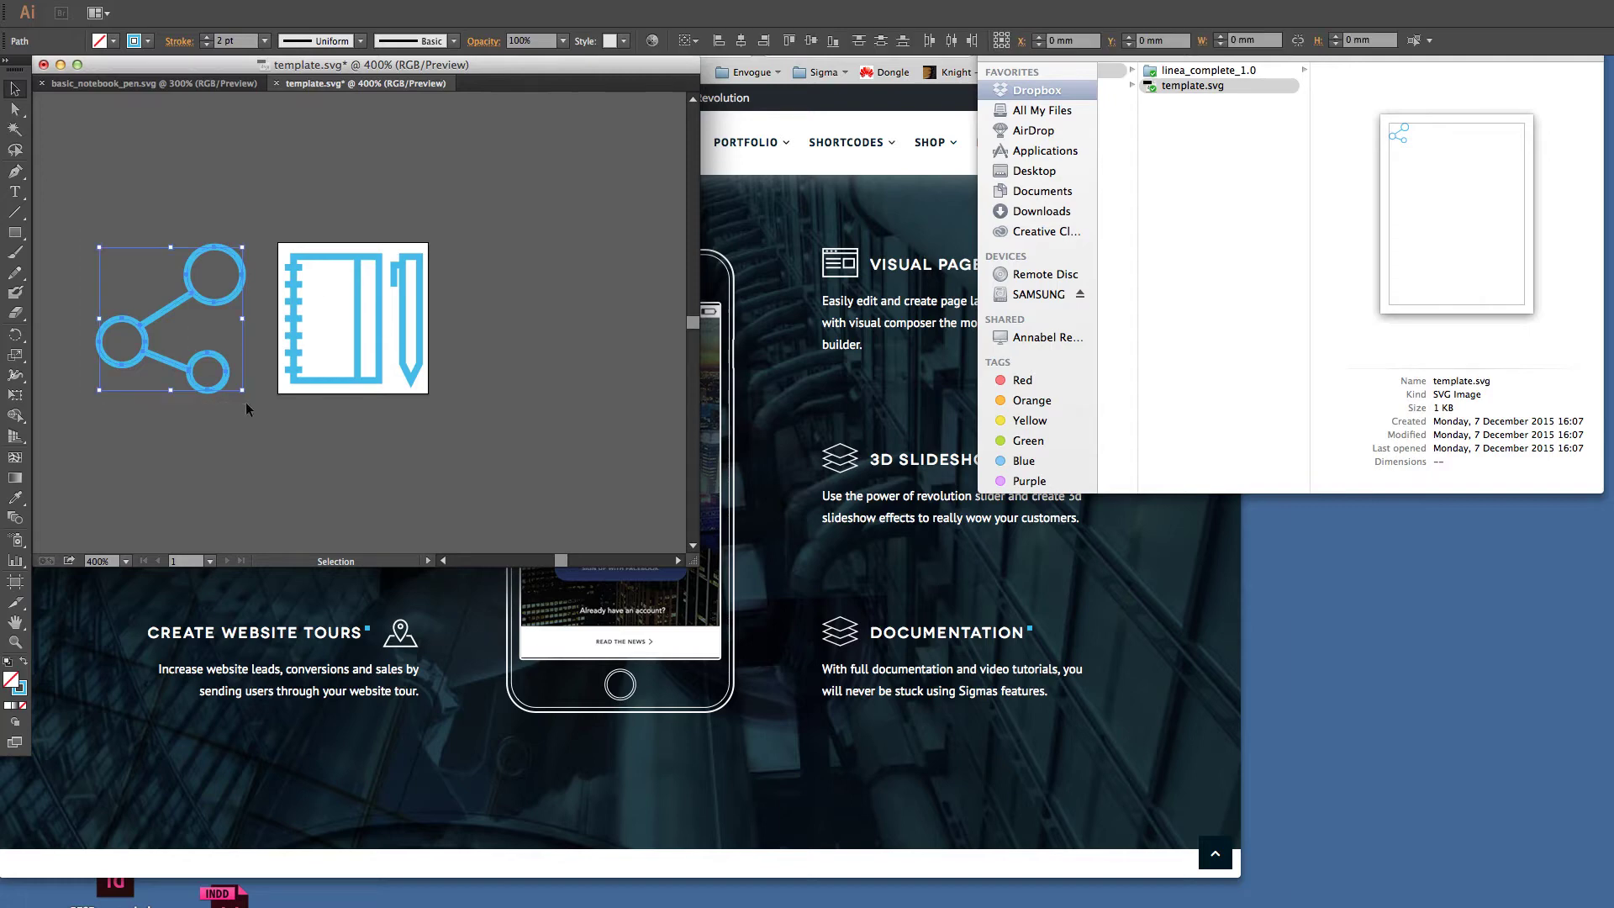
key("Delete")
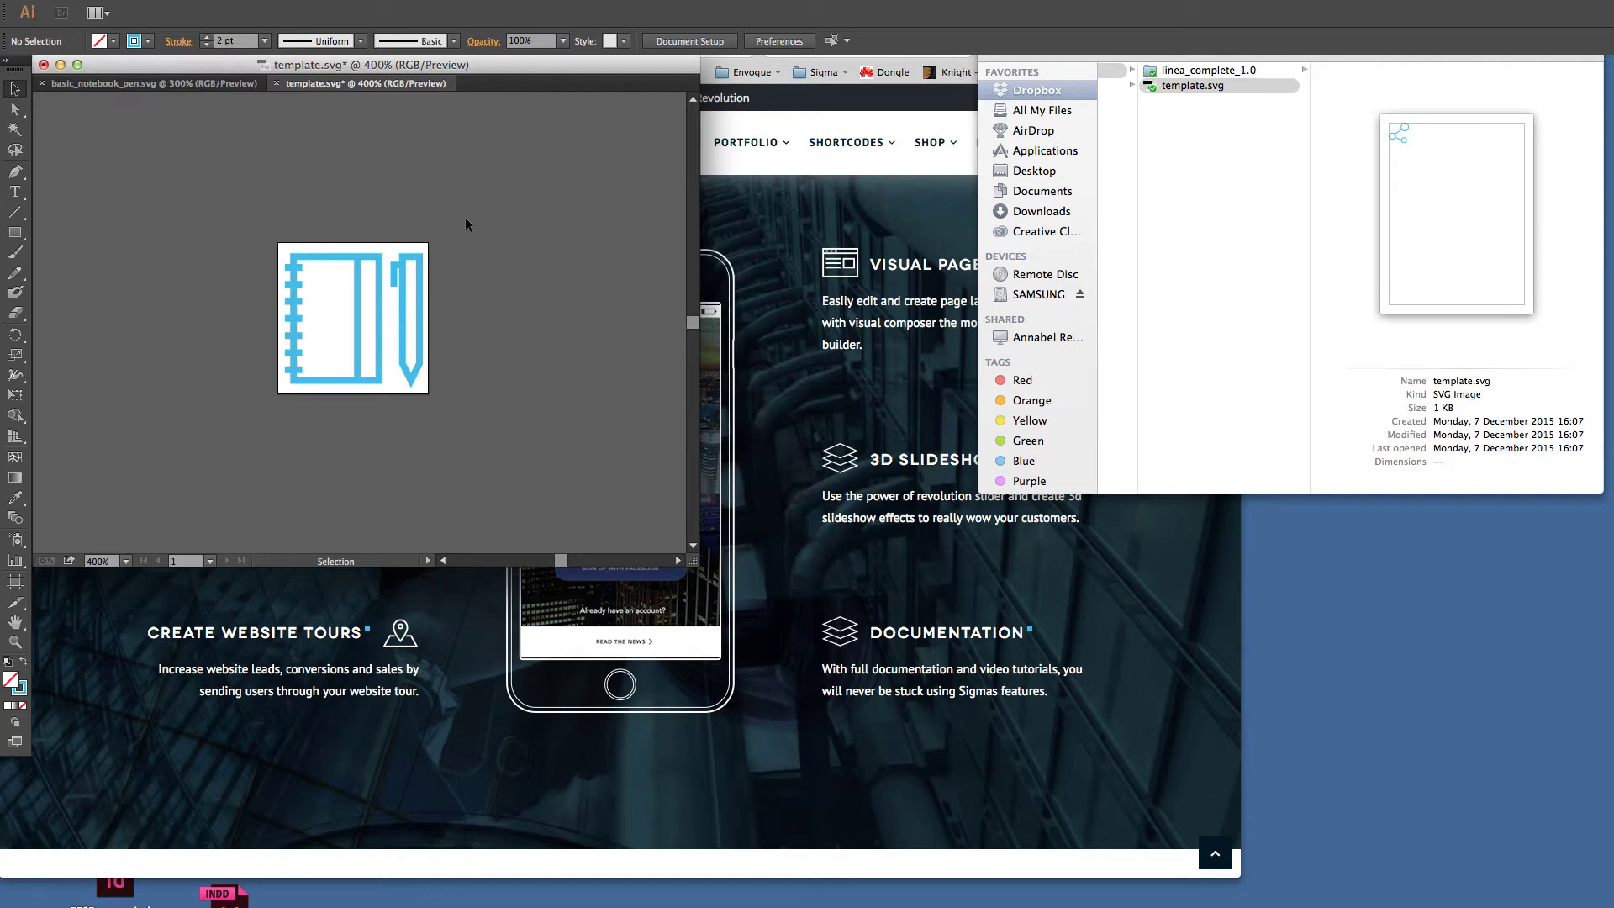
Step: Change the notebook-and-pen icon's stroke colour to white (#ffffff)
left_click(289, 308)
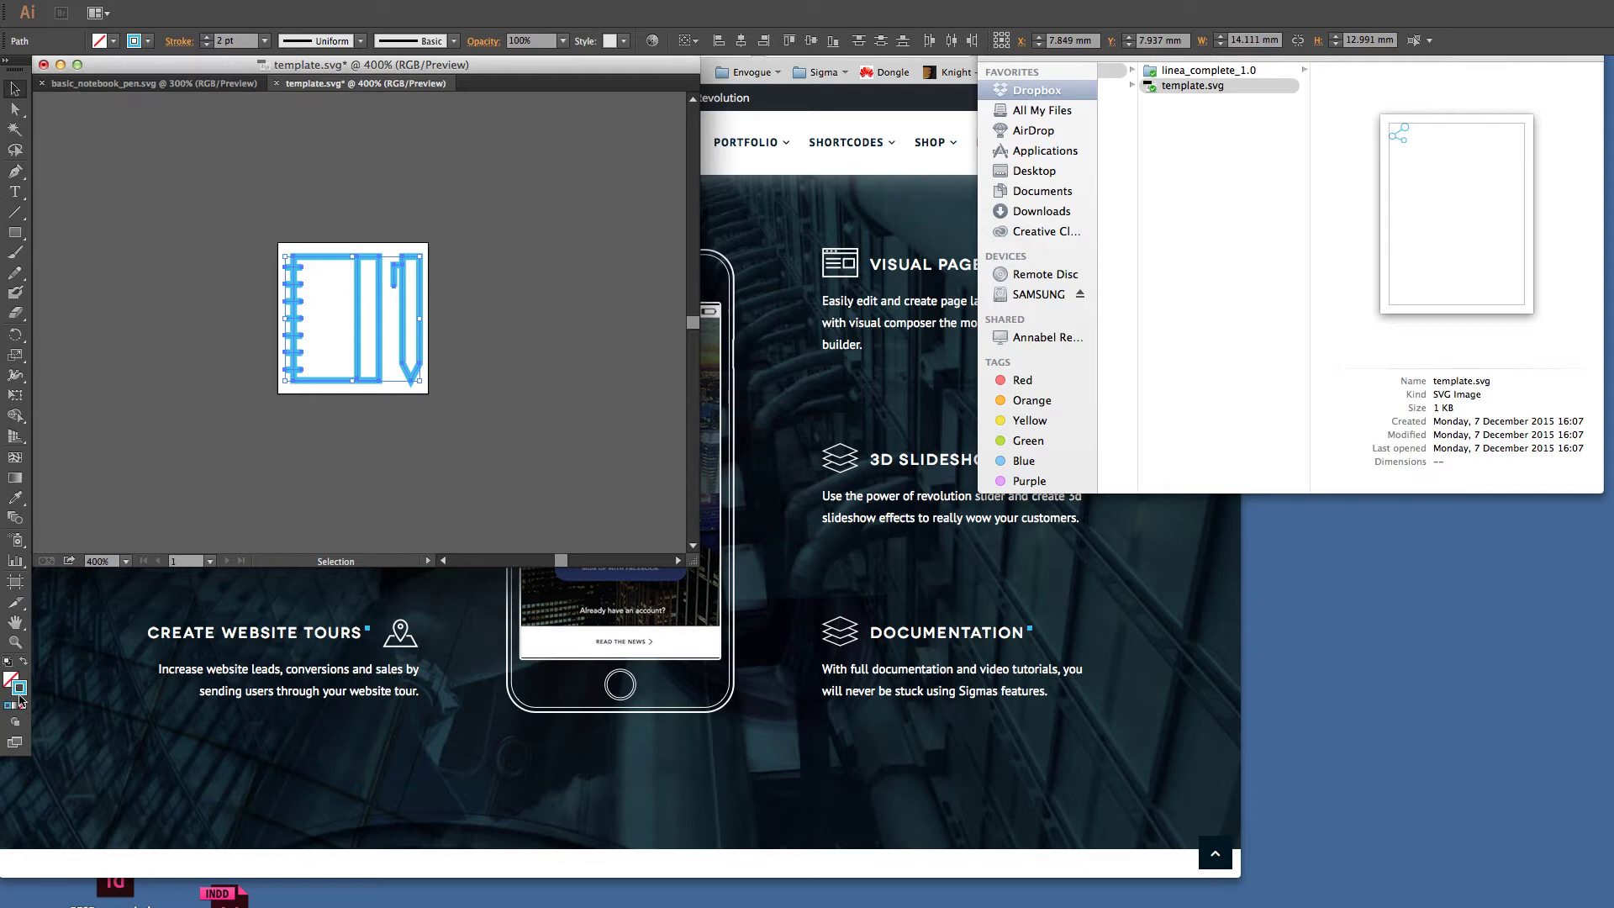
double_click(19, 694)
left_click_drag(326, 538, 263, 507)
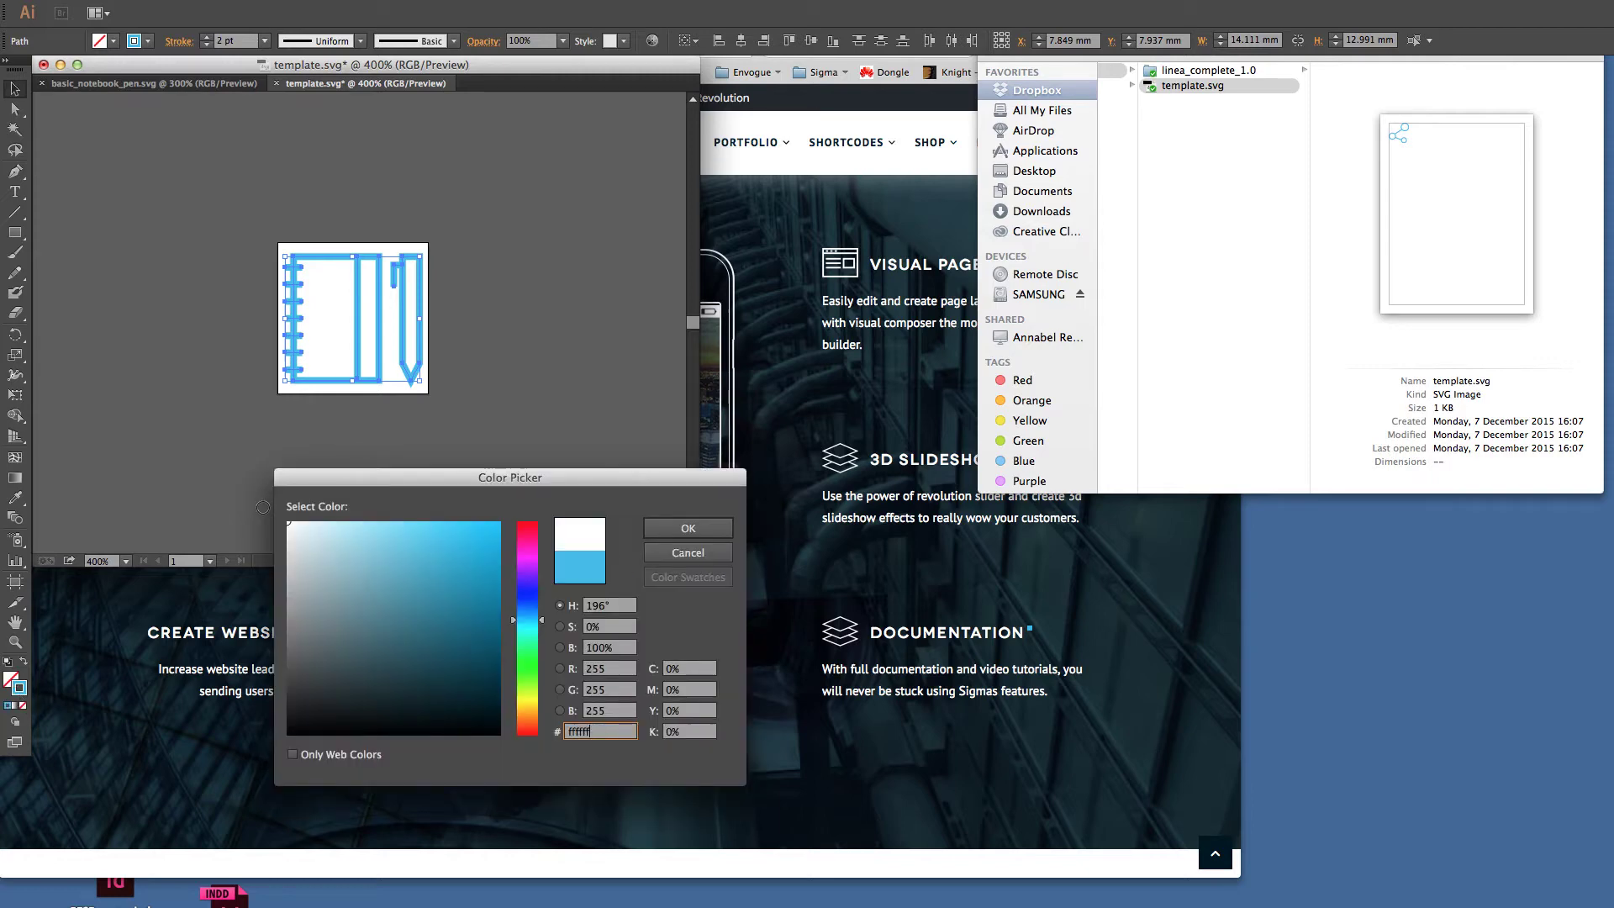
left_click(688, 528)
left_click(528, 465)
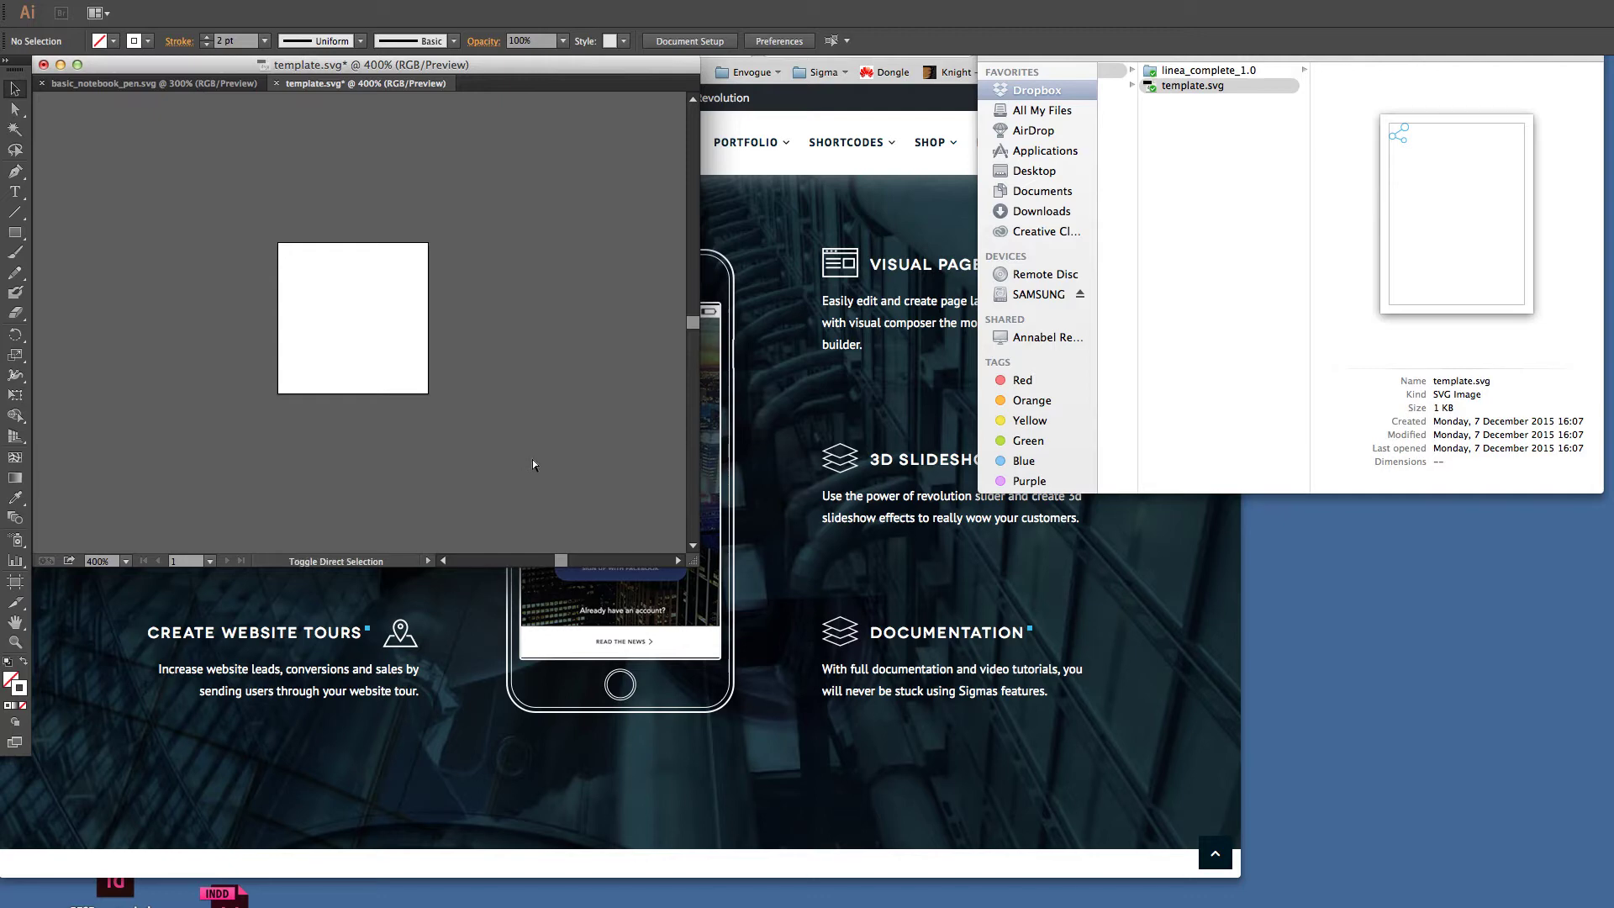
Step: Save the document as template1.svg in SVG format
left_click(117, 0)
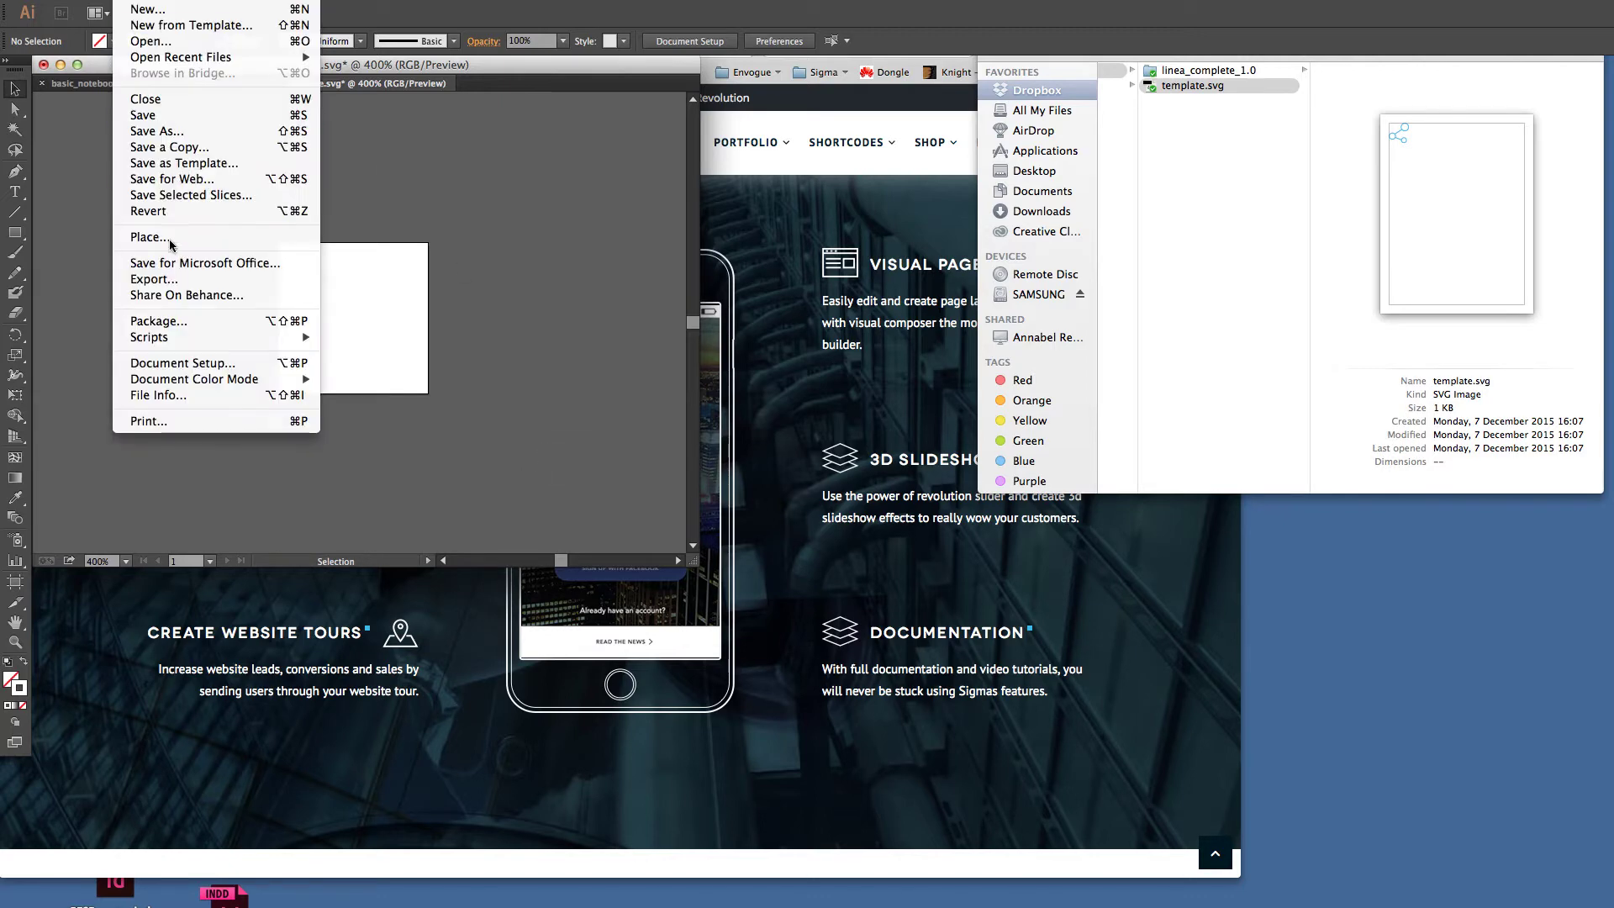
left_click(144, 133)
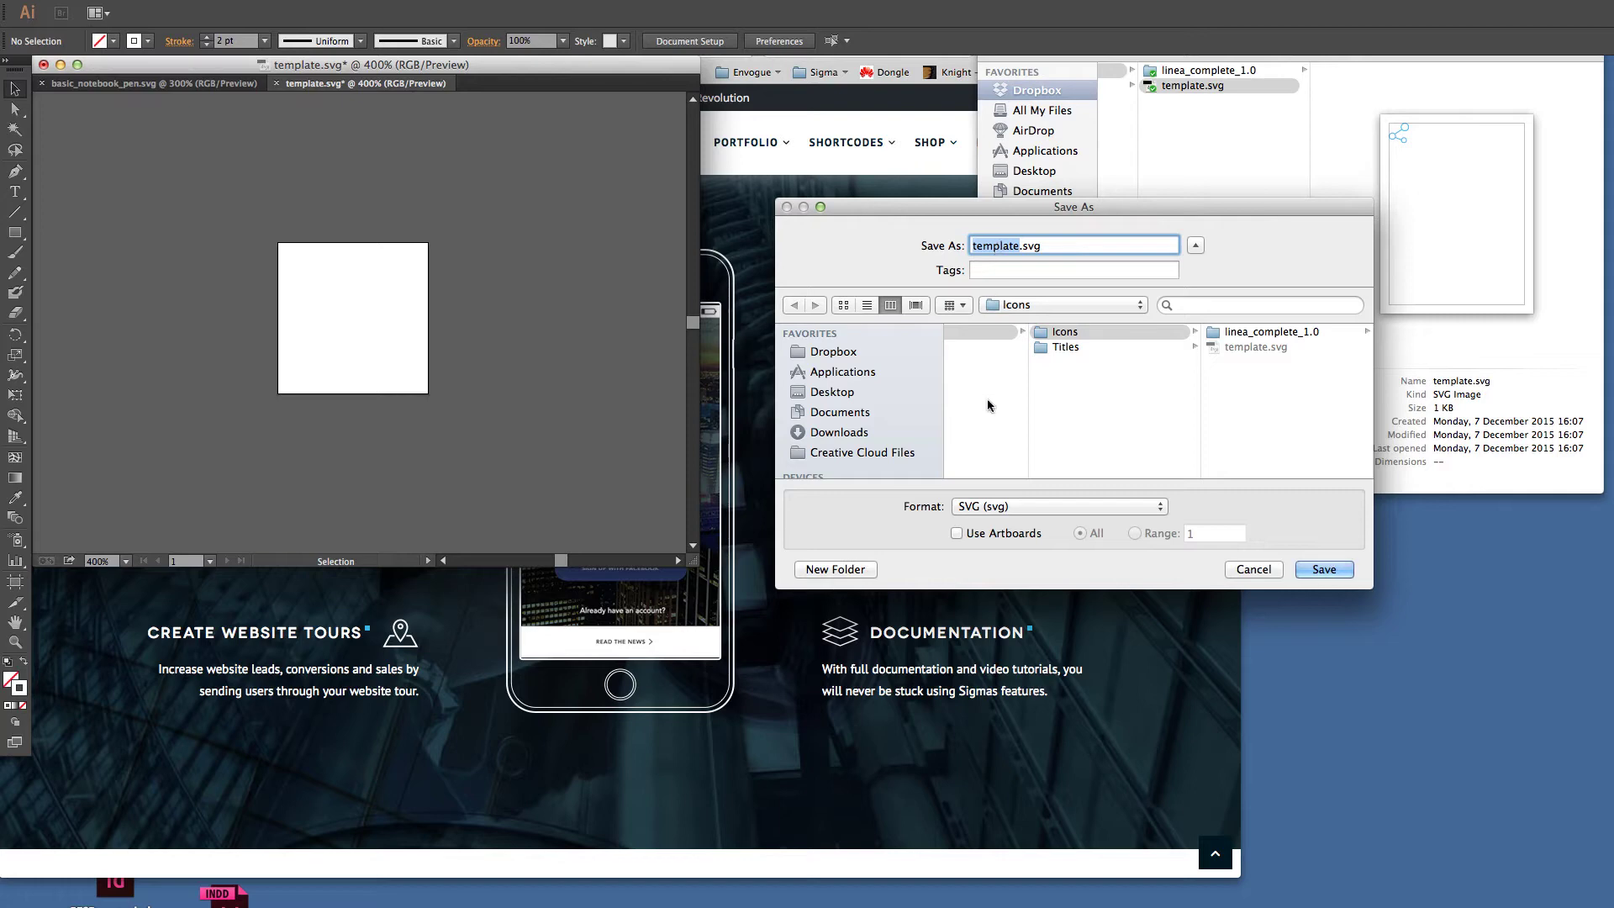
left_click(1017, 245)
type("1")
left_click(1332, 569)
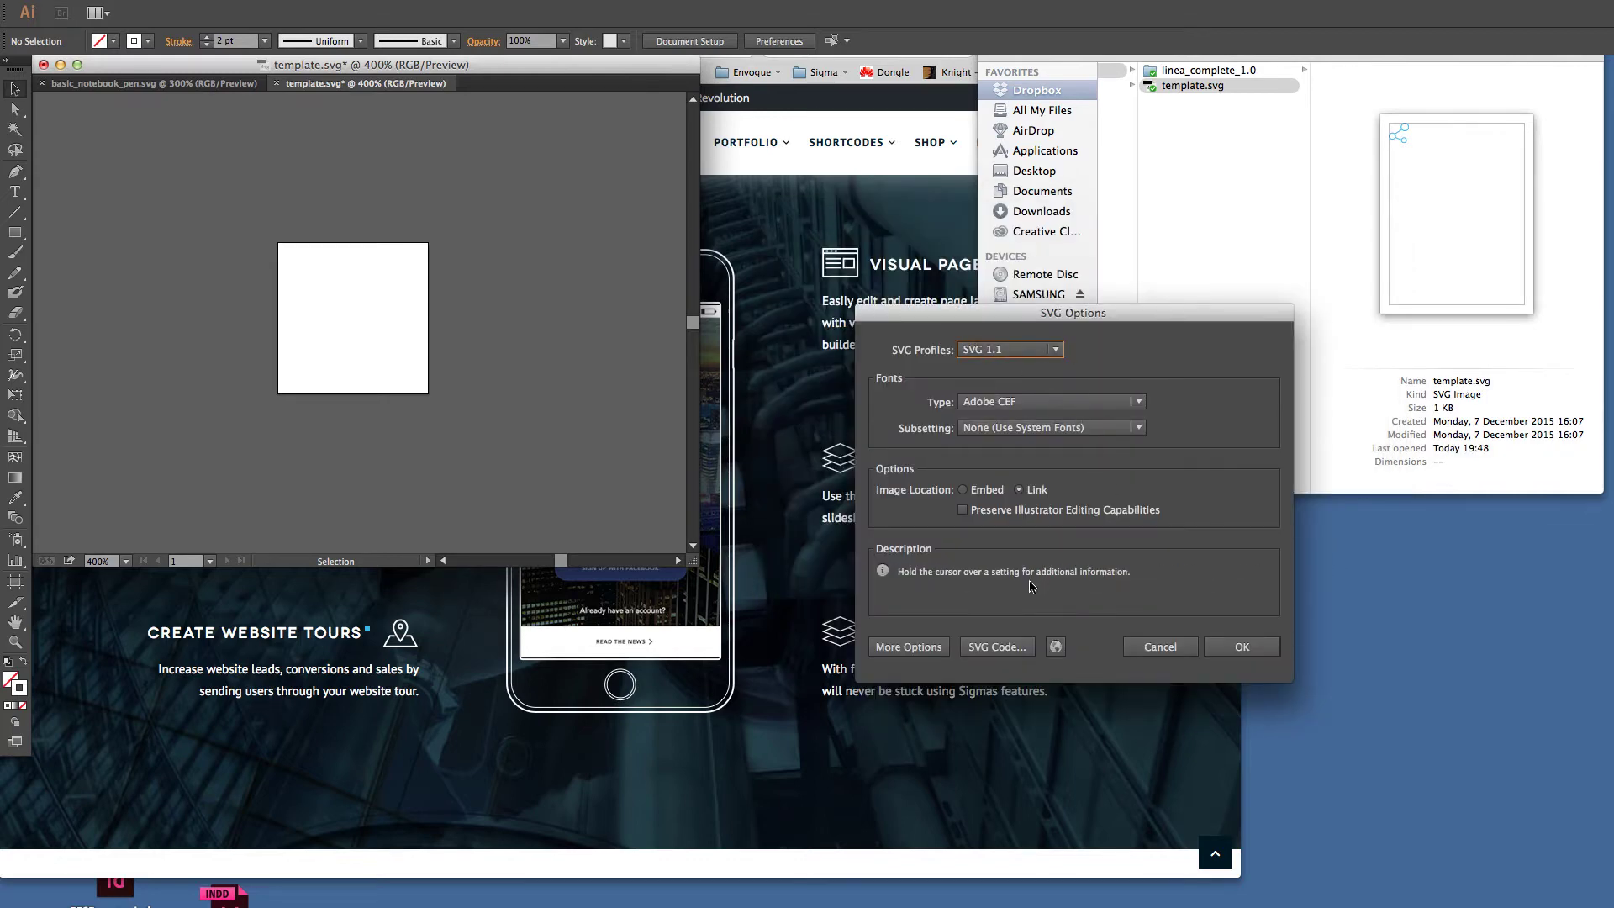
Step: View the SVG code and copy the markup from <svg> through </svg>
left_click(997, 647)
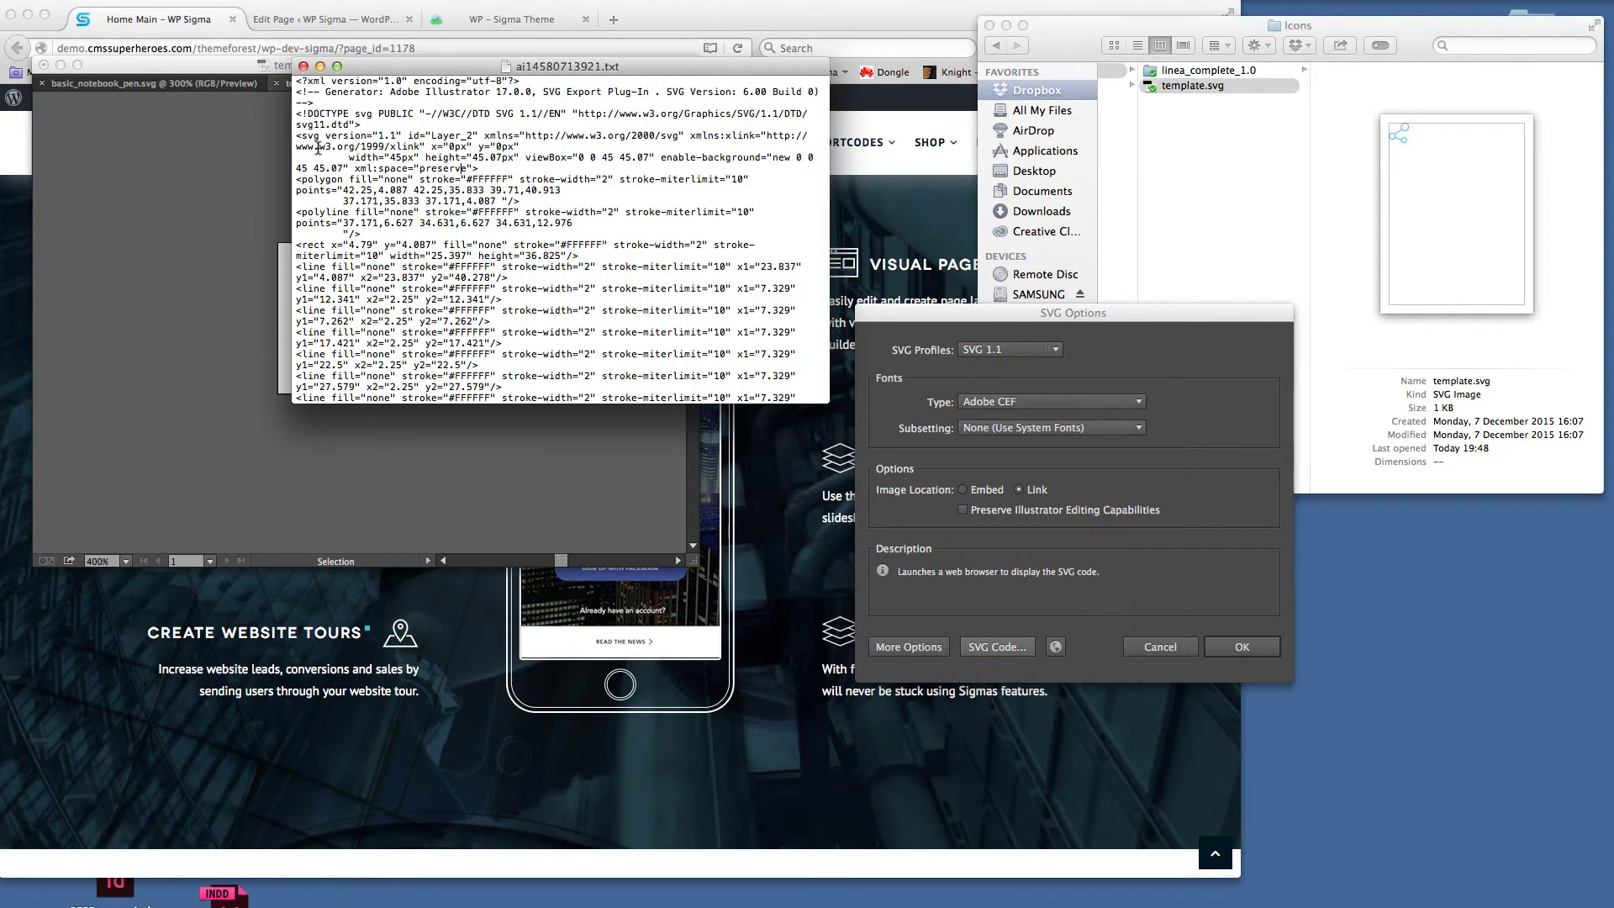
left_click_drag(295, 137, 378, 158)
left_click_drag(824, 403, 1141, 530)
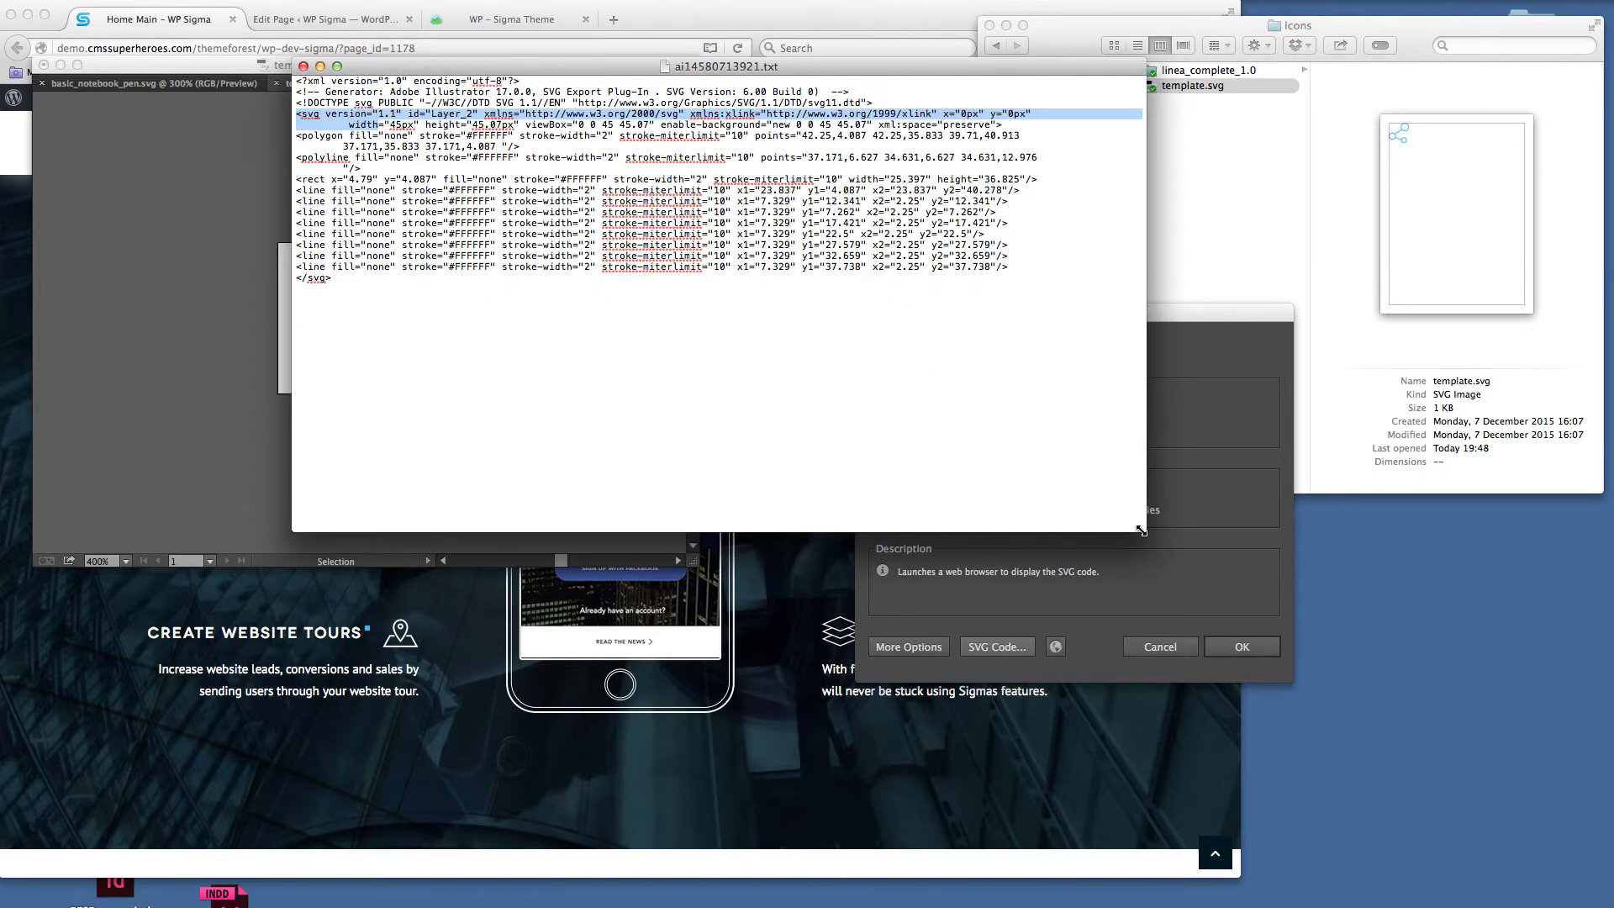
left_click(531, 212)
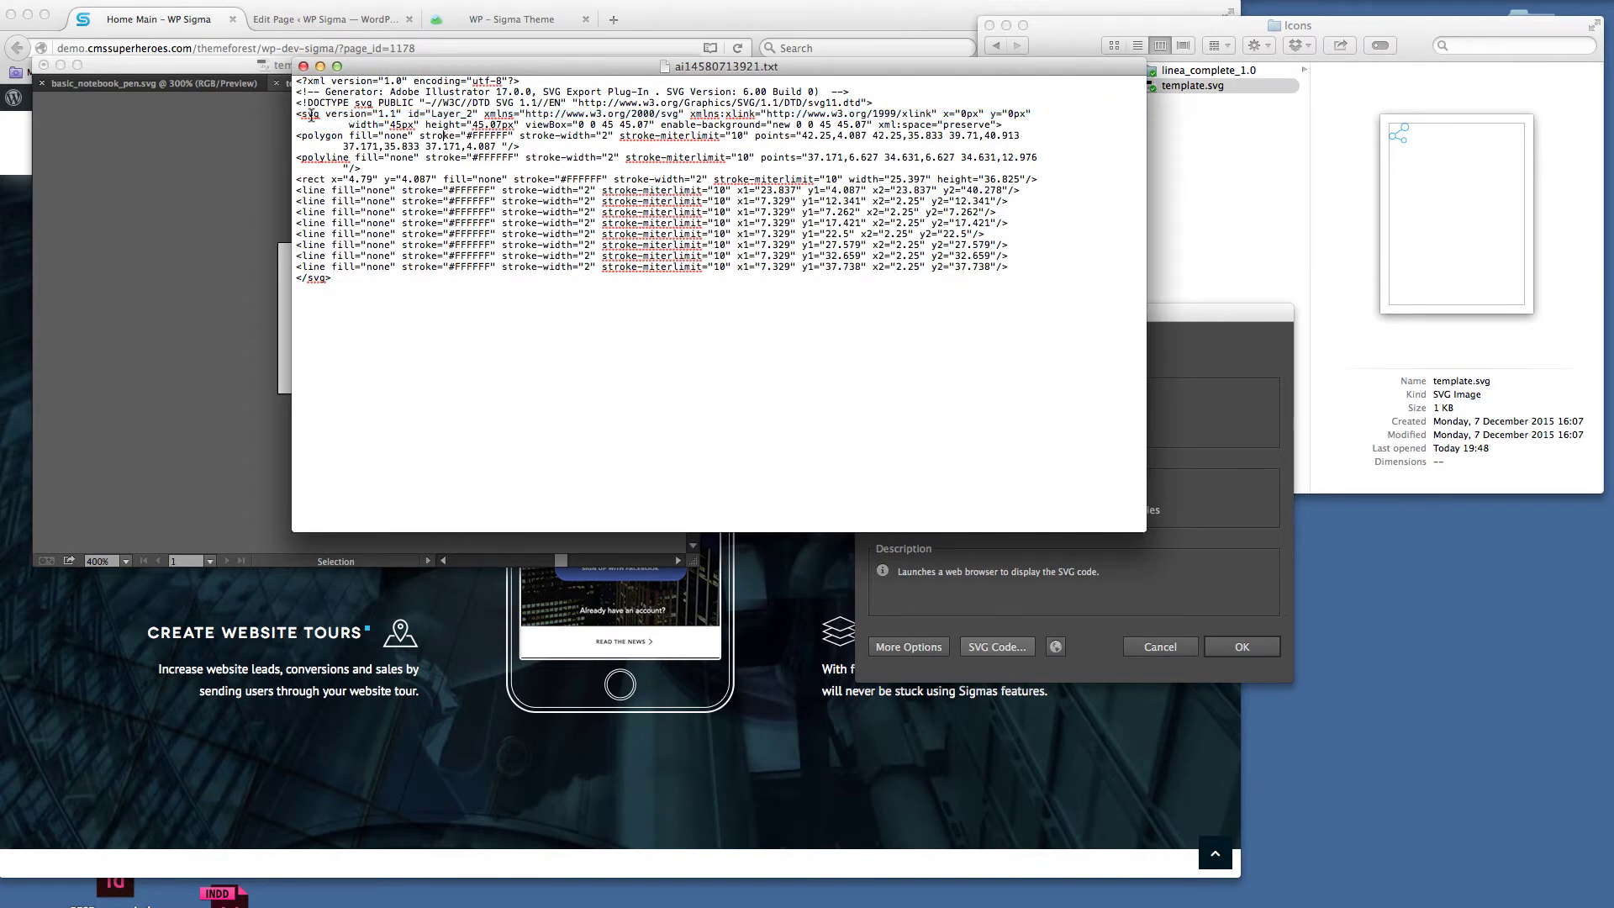
left_click_drag(297, 115, 365, 283)
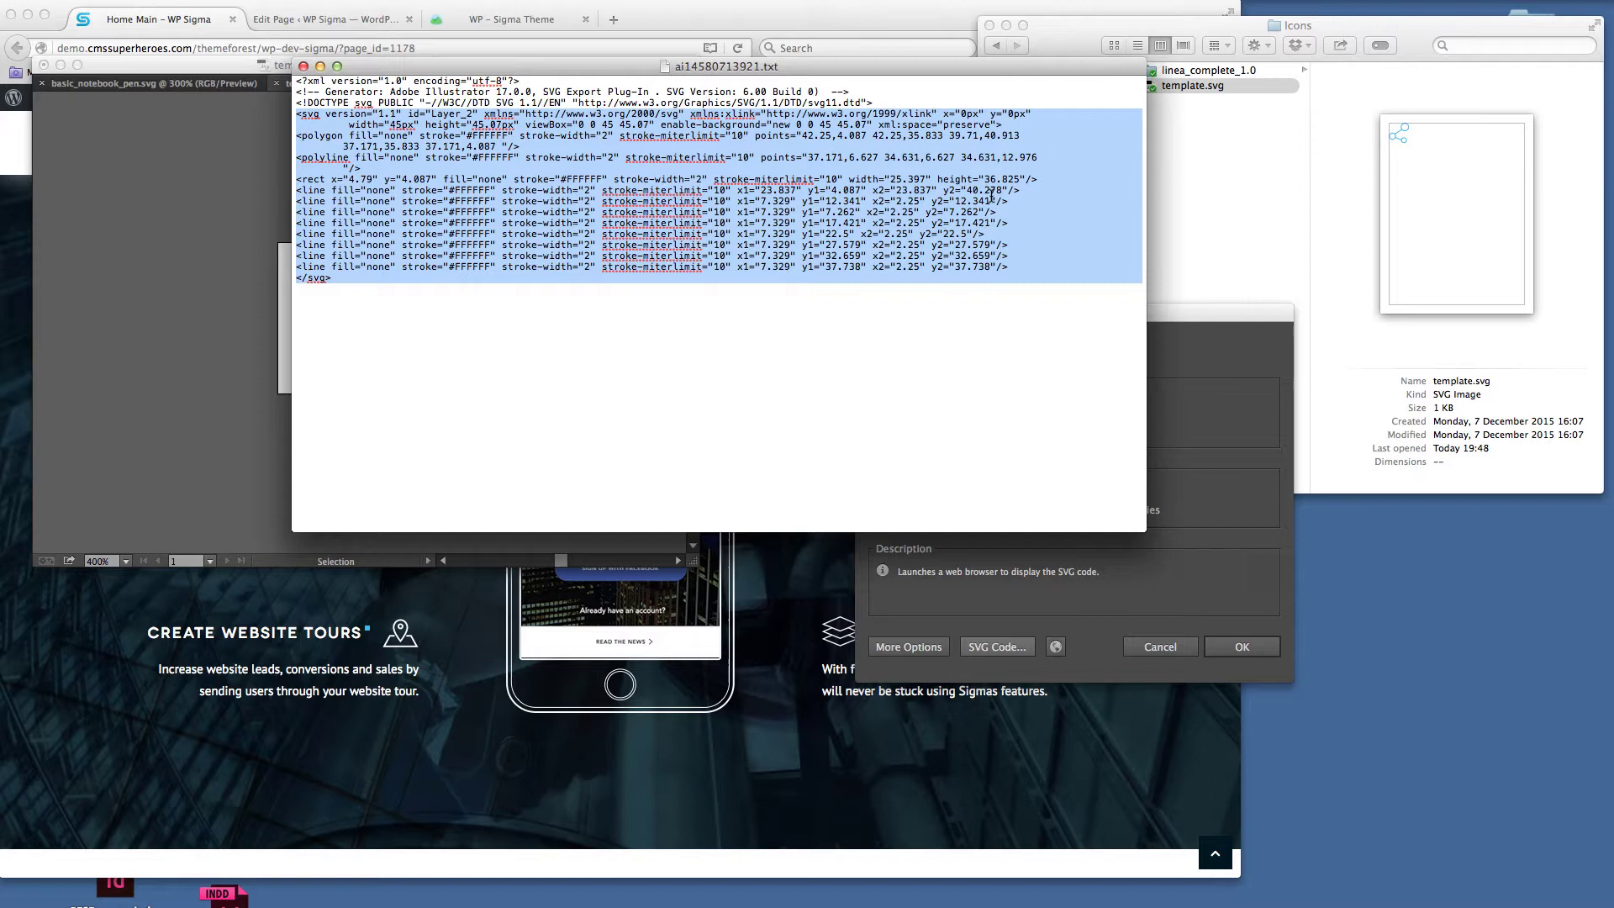
left_click(303, 66)
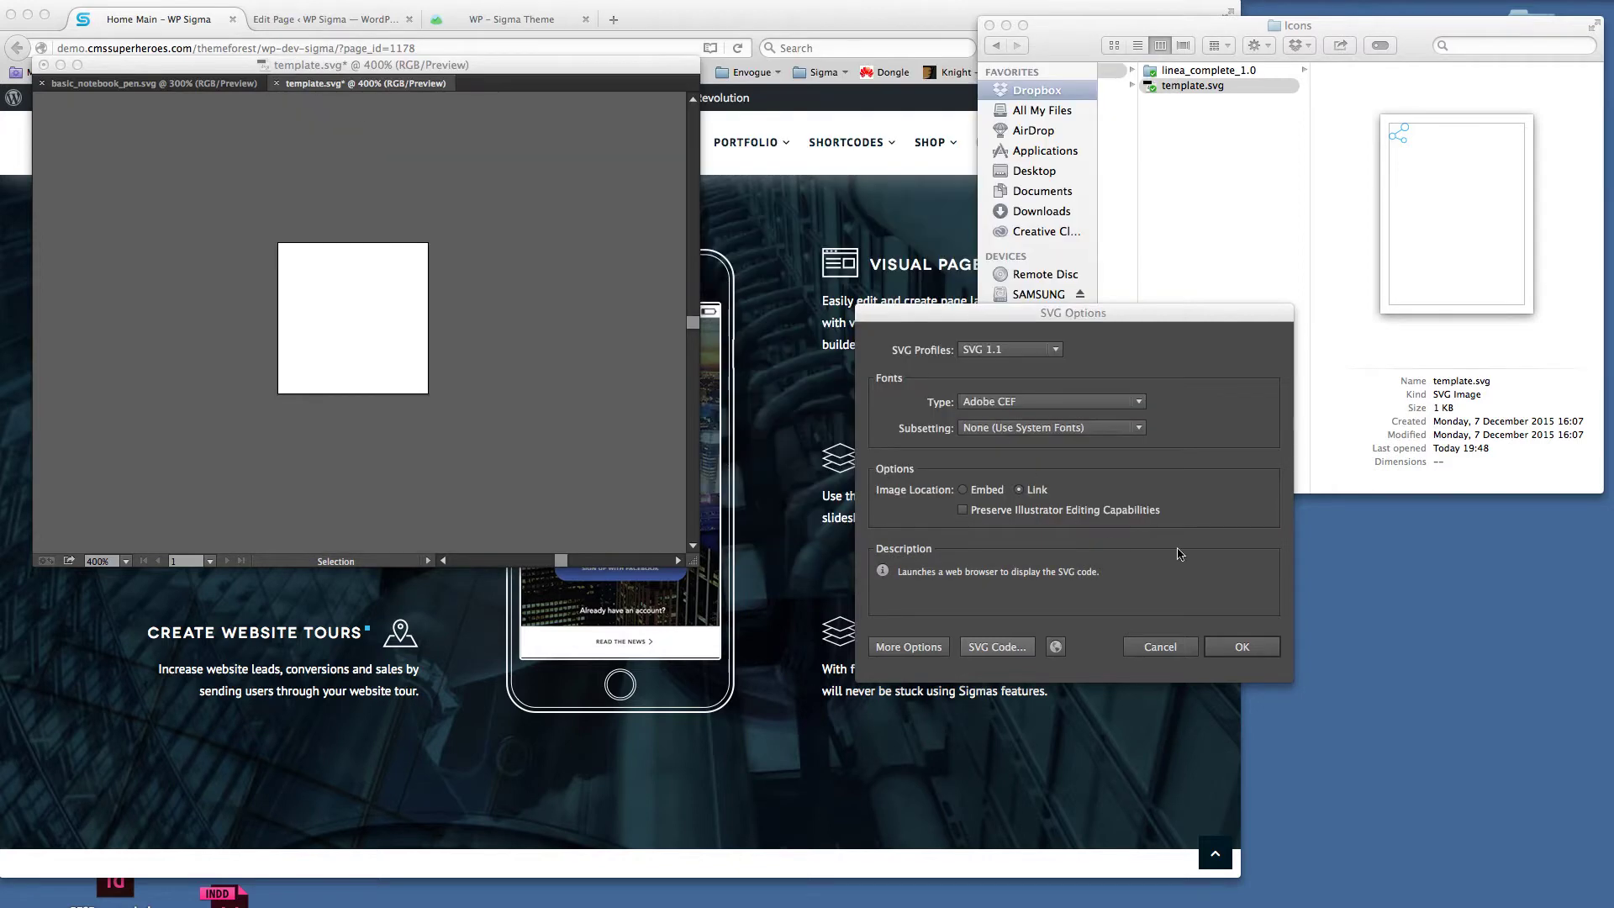
Step: Cancel SVG Options and close template.svg and basic_notebook_pen.svg without saving
left_click(1158, 652)
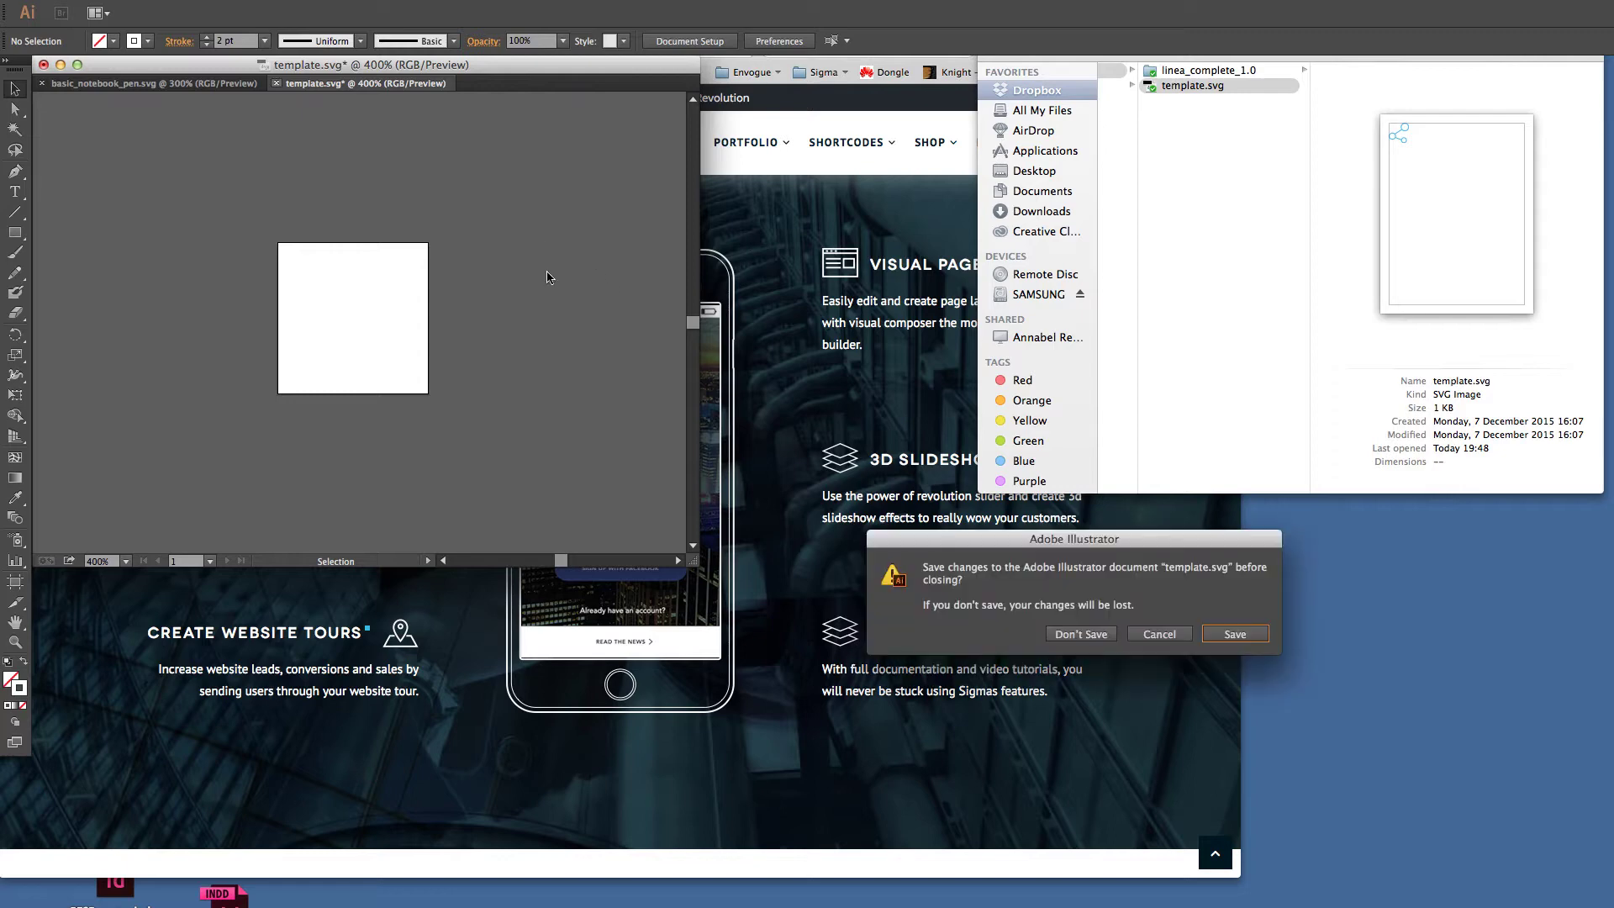
left_click(1077, 636)
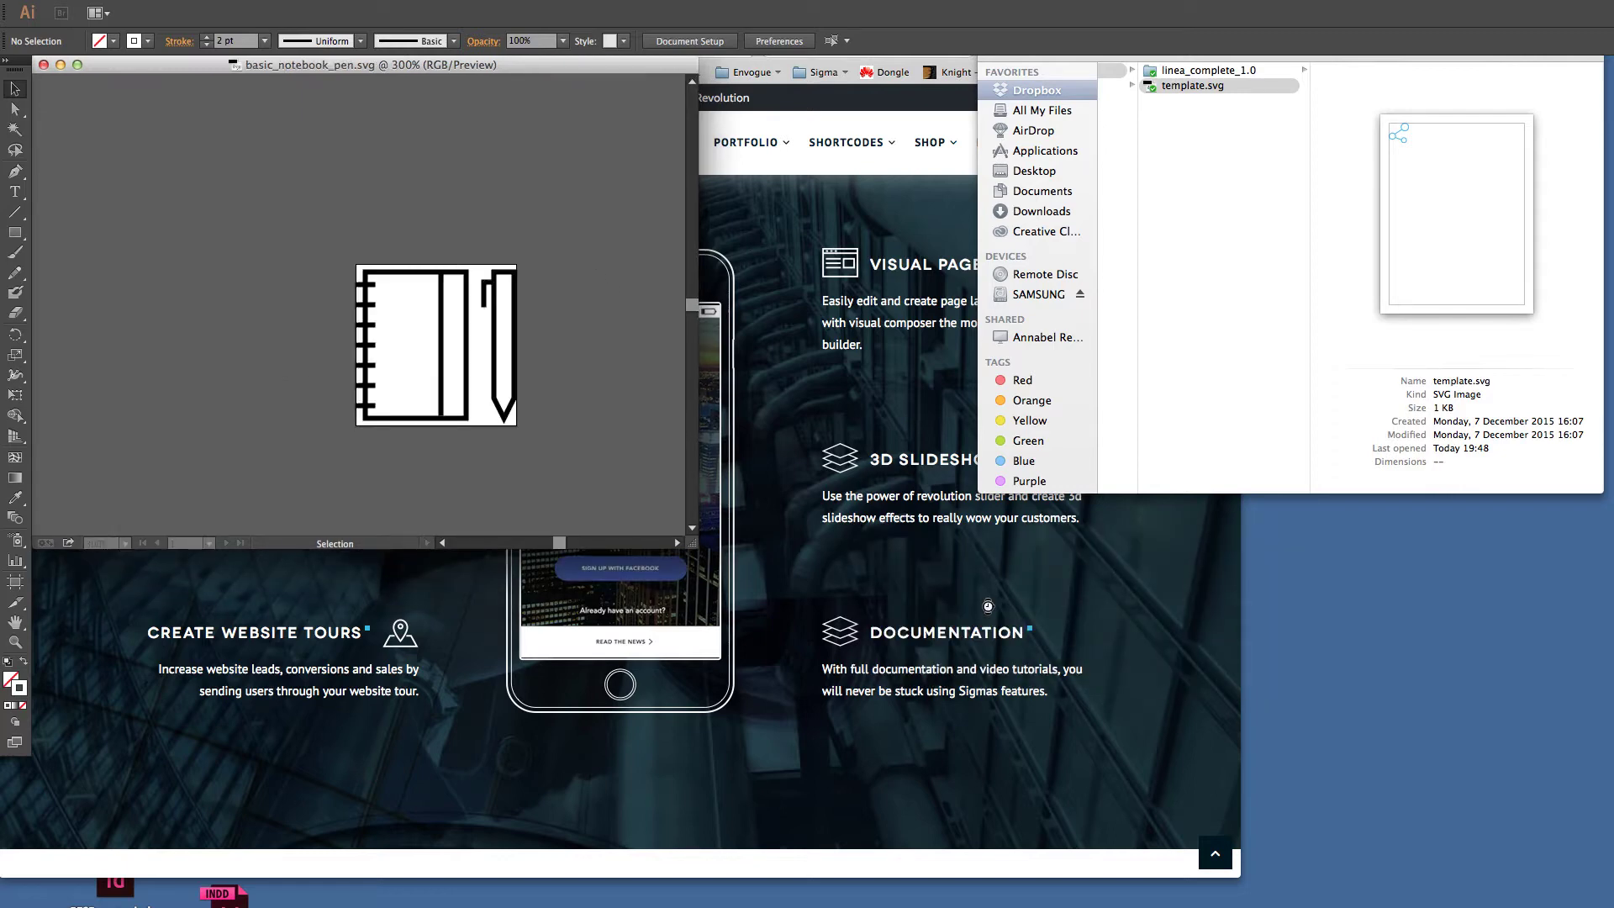
left_click(44, 65)
Step: In Finder, go to Plugins › Enlivenem › animator and open animator.html
left_click(1197, 340)
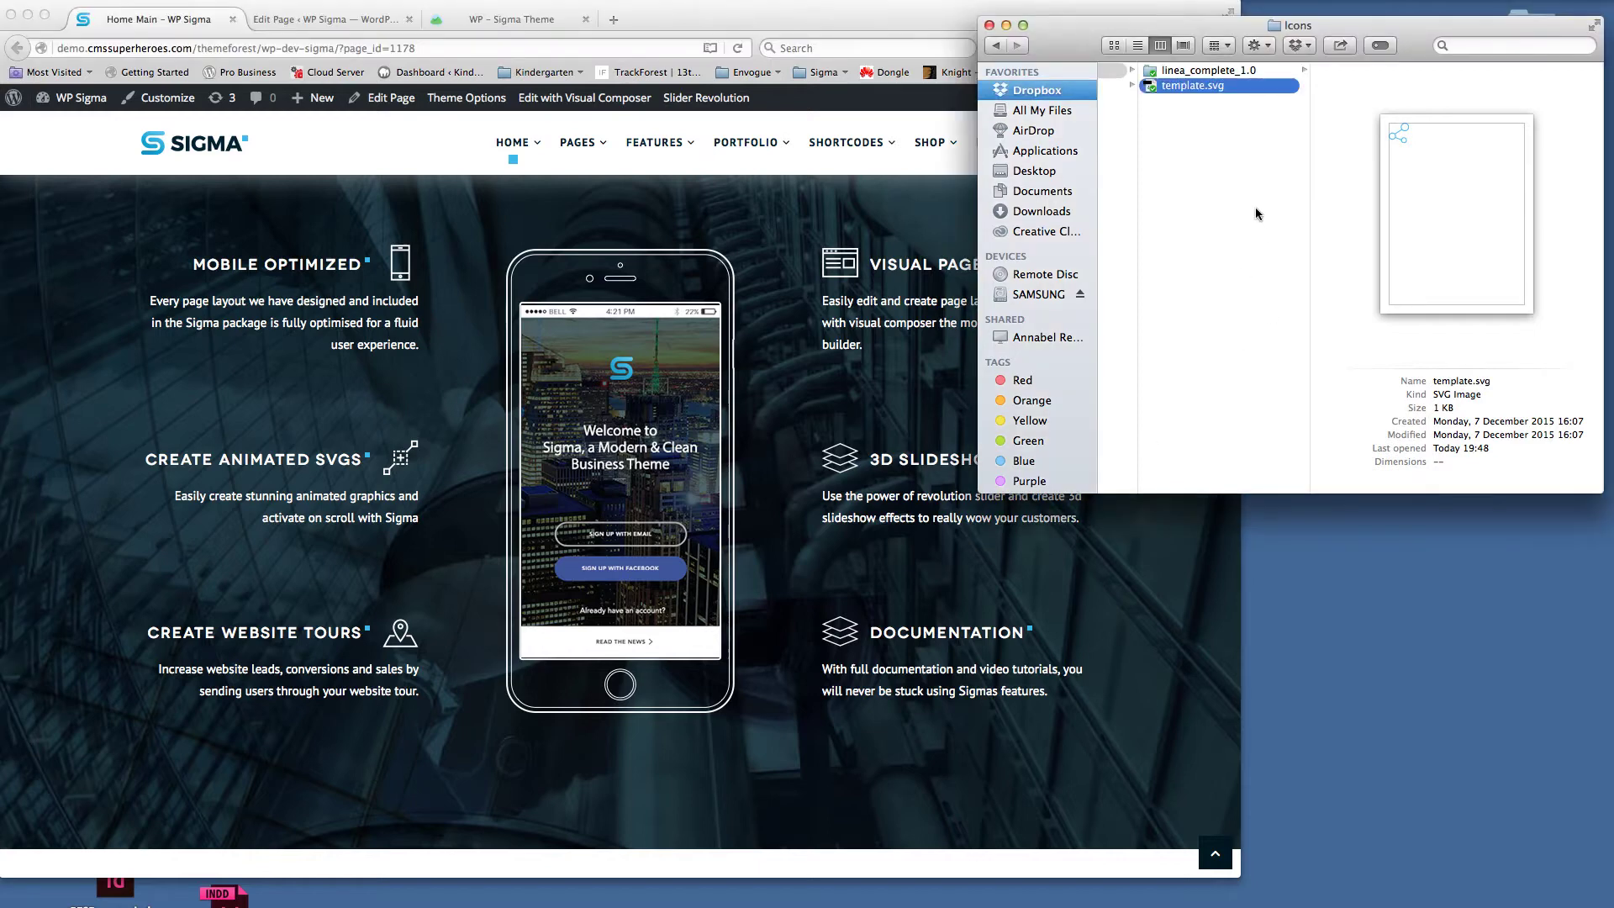
scroll(1272, 231, "left", 3)
scroll(1272, 230, "left", 5)
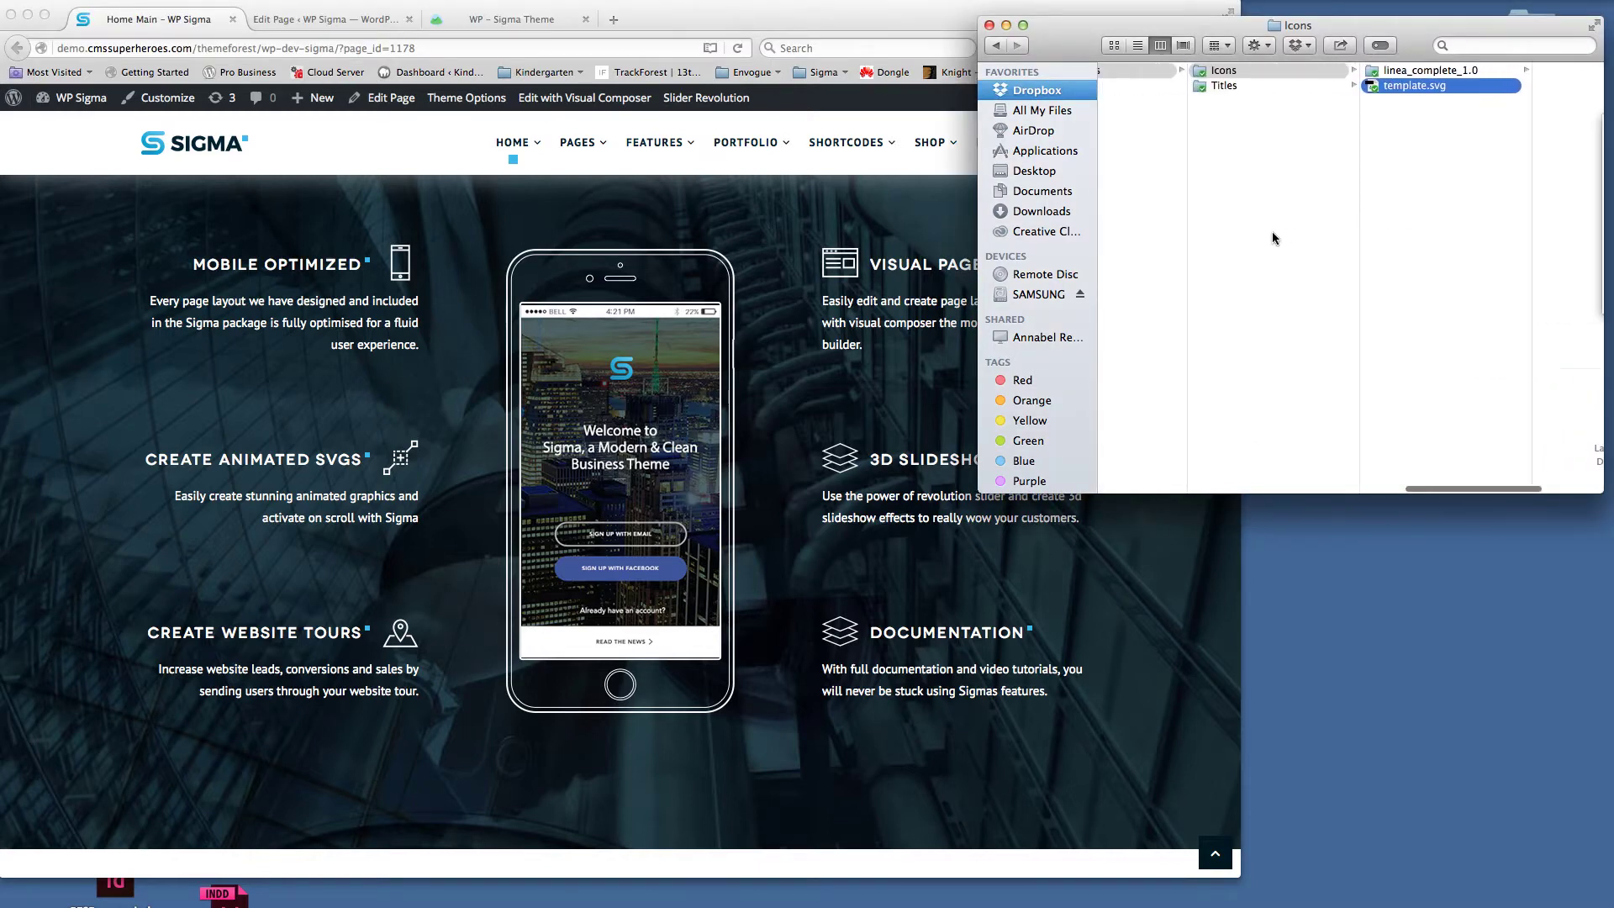
scroll(1272, 230, "left", 5)
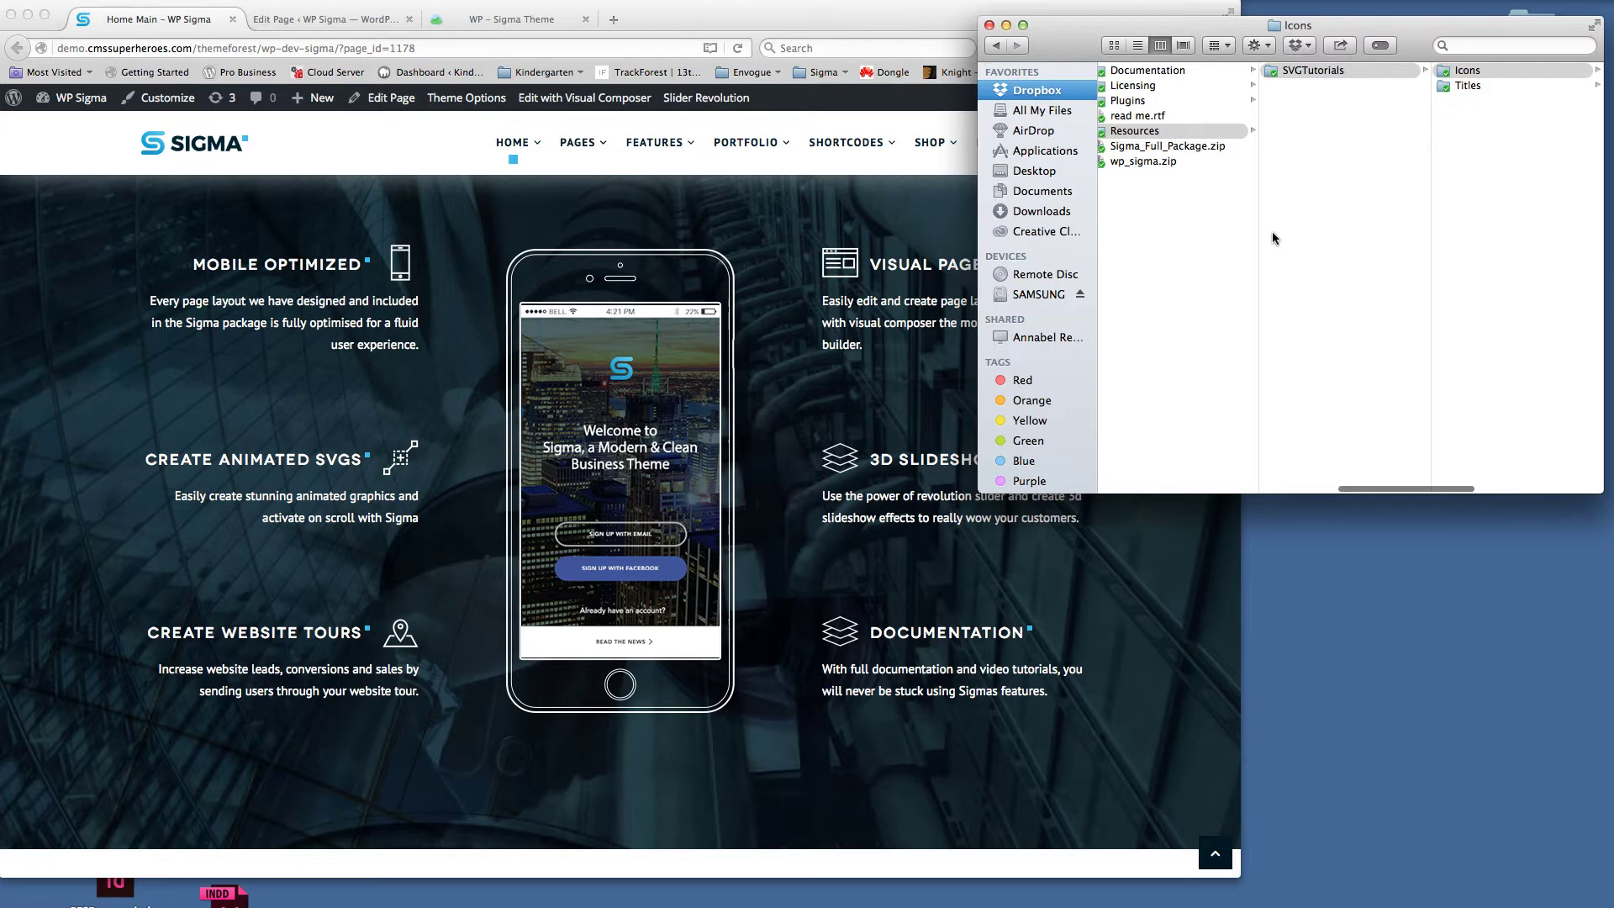
left_click(1167, 102)
left_click(1326, 72)
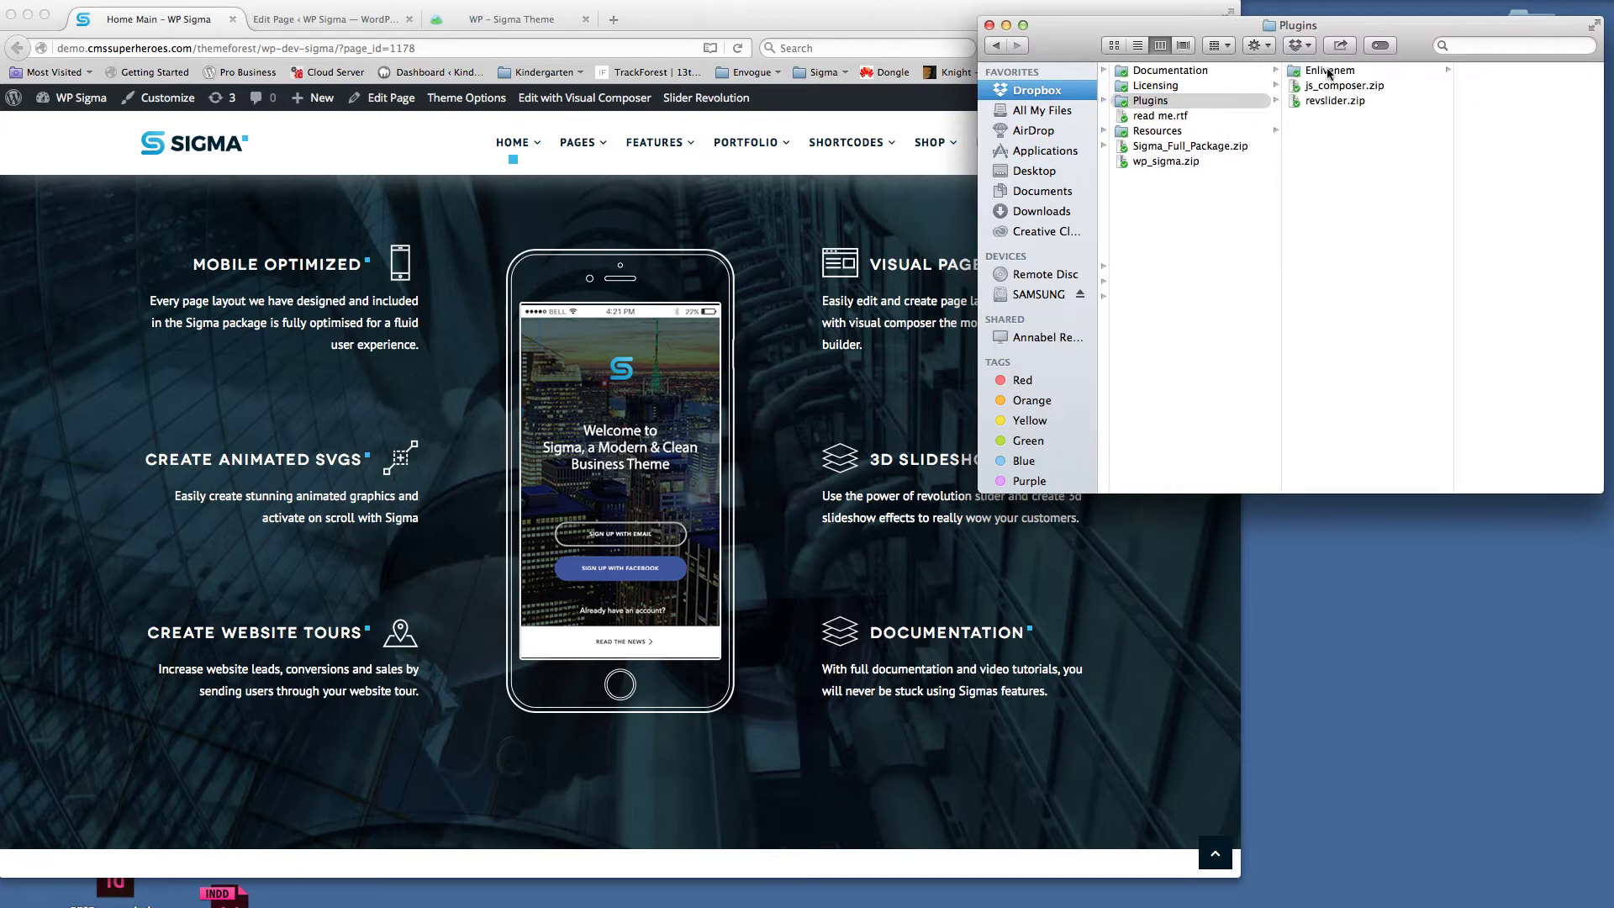
left_click(1469, 75)
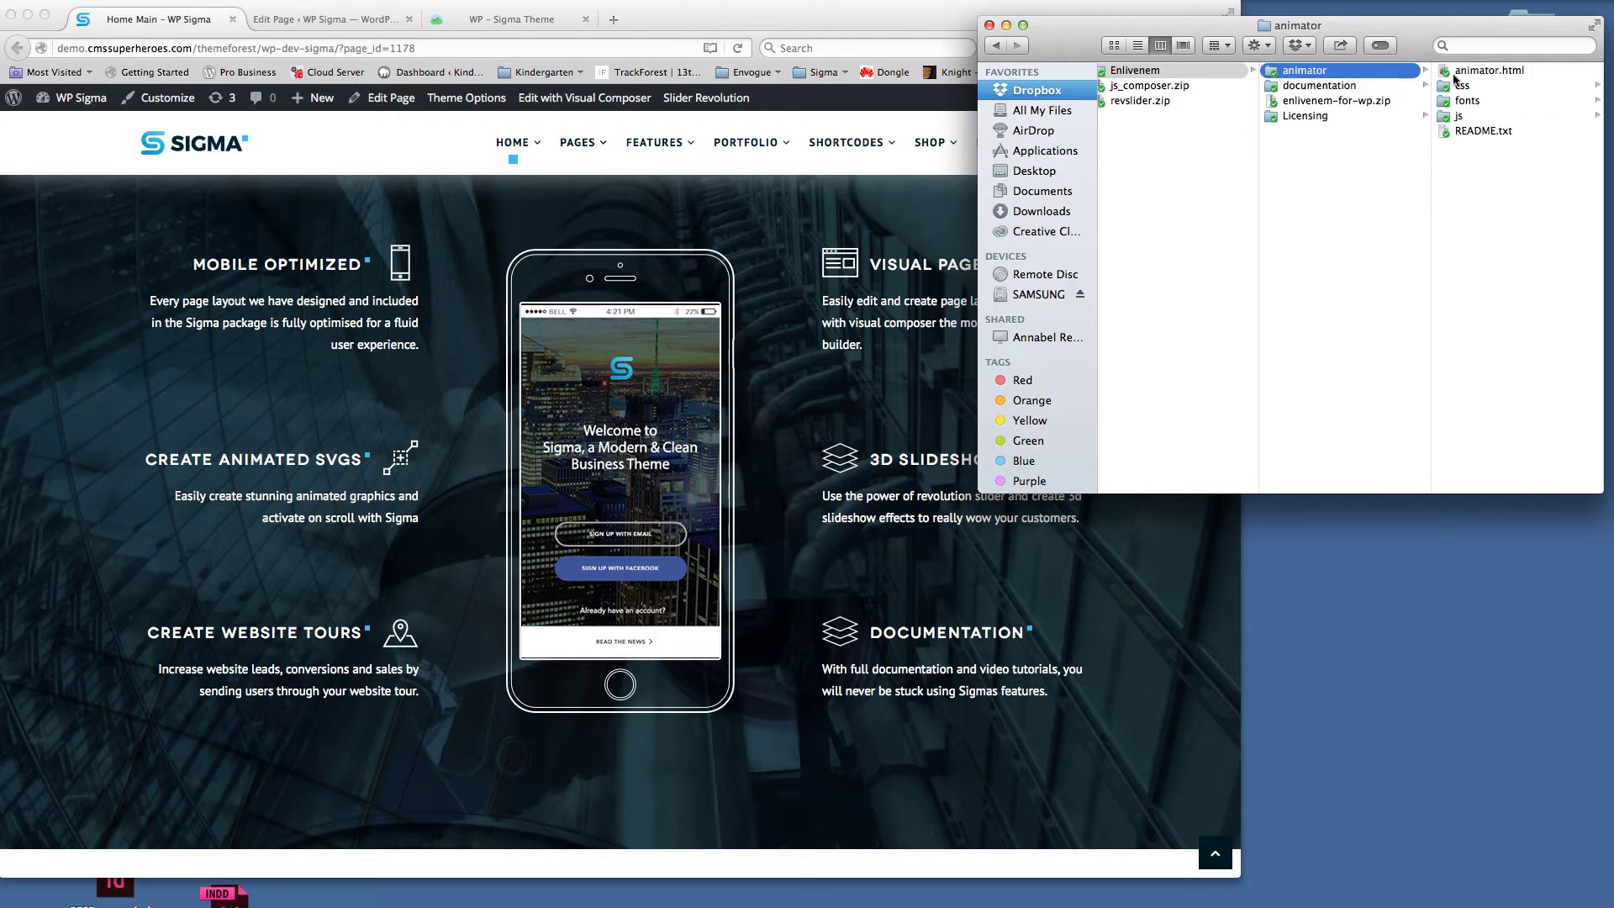
double_click(1443, 75)
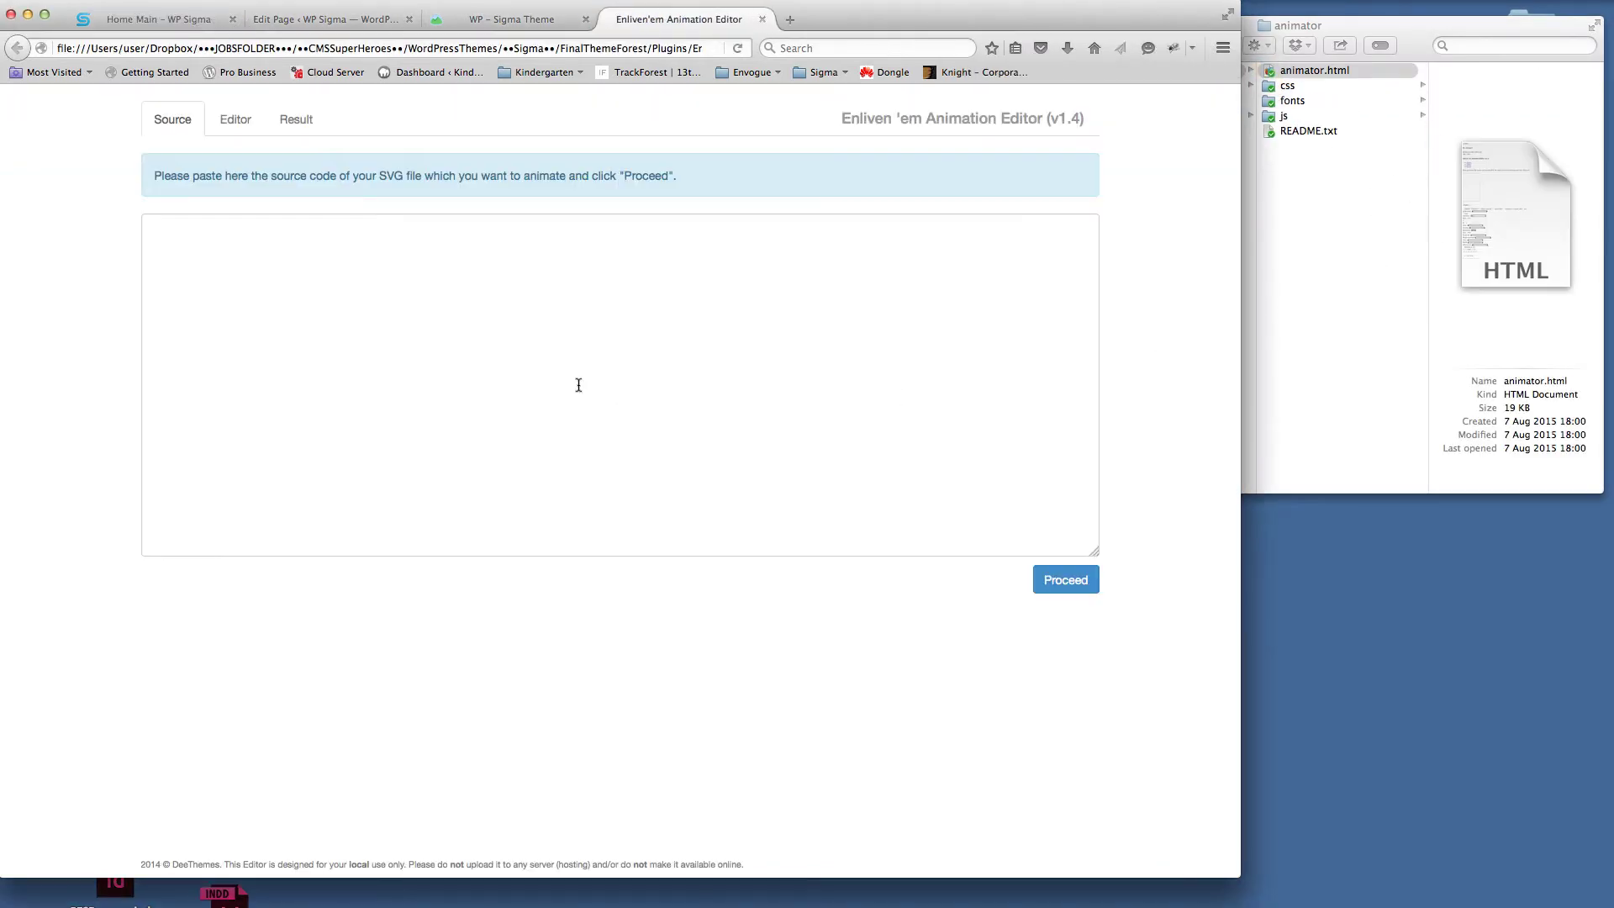
Step: Paste the copied notebook SVG markup into the source box and proceed to the editor
left_click(384, 273)
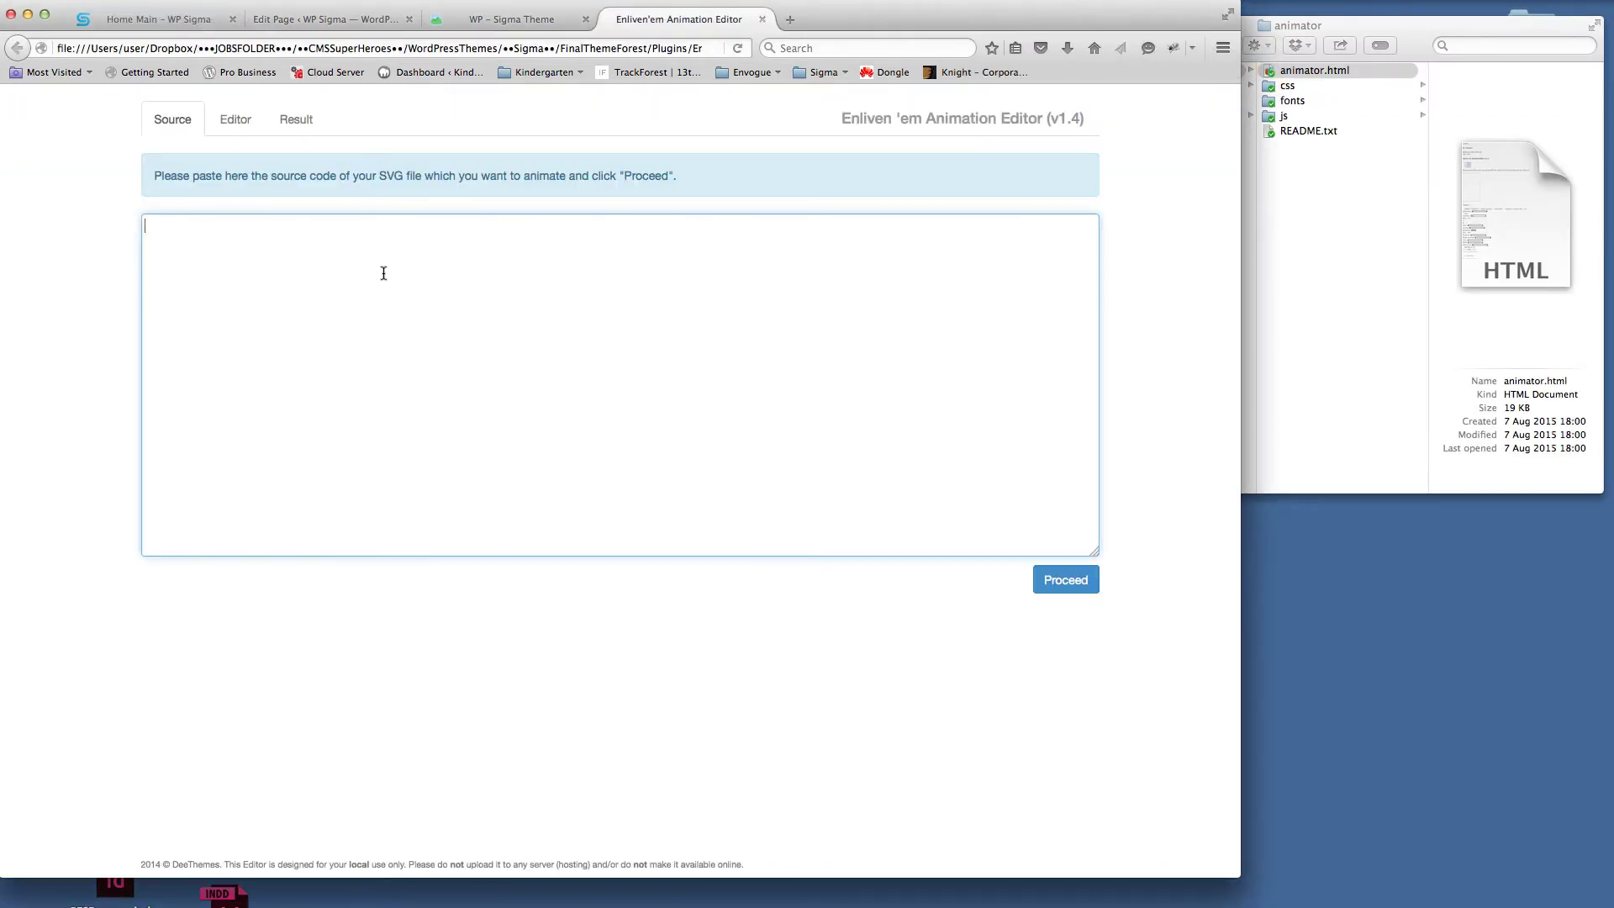
type("<svg version=\"1.1\" id=\"Layer_2\" xmlns=\"http://www.w3.org/2000/svg\" xmlns:xlink=\"http://www.w3.org/1999/xlink\" x=\"0px\" y=\"0px\" \t width=\"45px\" height=\"45.07px\" viewBox=\"0 0 45 45.07\" enable-background=\"new 0 0 45 45.07\" xml:space=\"preserve\"> <polygon fill=\"none\" stroke=\"#FFFFFF\" stroke-width=\"2\" stroke-miterlimit=\"10\" points=\"42.25,4.087 42.25,35.833 39.71,40.913  \t37.171,35.833 37.171,4.087 \"/> <polyline fill=\"none\" stroke=\"#FFFFFF\" stroke-width=\"2\" stroke-miterlimit=\"10\" points=\"37.171,6.627 34.631,6.627 34.631,12.976  \t\"/> <rect x=\"4.79\" y=\"4.087\" fill=\"none\" stroke=\"#FFFFFF\" stroke-width=\"2\" stroke-miterlimit=\"10\" width=\"25.397\" height=\"36.825\"/> <line fill=\"none\" stroke=\"#FFFFFF\" stroke-width=\"2\" stroke-miterlimit=\"10\" x1=\"23.837\" y1=\"4.087\" x2=\"23.837\" y2=\"40.278\"/> <line fill=\"none\" stroke=\"#FFFFFF\" stroke-width=\"2\" stroke-miterlimit=\"10\" x1=\"7.329\" y1=\"12.341\" x2=\"2.25\" y2=\"12.341\"/> <line fill=\"none\" stroke=\"#FFFFFF\" stroke-width=\"2\" stroke-miterlimit=\"10\" x1=\"7.329\" y1=\"7.262\" x2=\"2.25\" y2=\"7.262\"/> <line fill=\"none\" stroke=\"#FFFFFF\" stroke-width=\"2\" stroke-miterlimit=\"10\" x1=\"7.329\" y1=\"17.421\" x2=\"2.25\" y2=\"17.421\"/> <line fill=\"none\" stroke=\"#FFFFFF\" stroke-width=\"2\" stroke-miterlimit=\"10\" x1=\"7.329\" y1=\"22.5\" x2=\"2.25\" y2=\"22.5\"/> <line fill=\"none\" stroke=\"#FFFFFF\" stroke-width=\"2\" stroke-miterlimit=\"10\" x1=\"7.329\" y1=\"27.579\" x2=\"2.25\" y2=\"27.579\"/> <line fill=\"none\" stroke=\"#FFFFFF\" stroke-width=\"2\" stroke-miterlimit=\"10\" x1=\"7.329\" y1=\"32.659\" x2=\"2.25\" y2=\"32.659\"/> <line fill=\"none\" stroke=\"#FFFFFF\" stroke-width=\"2\" stroke-miterlimit=\"10\" x1=\"7.329\" y1=\"37.738\" x2=\"2.25\" y2=\"37.738\"/> </svg>")
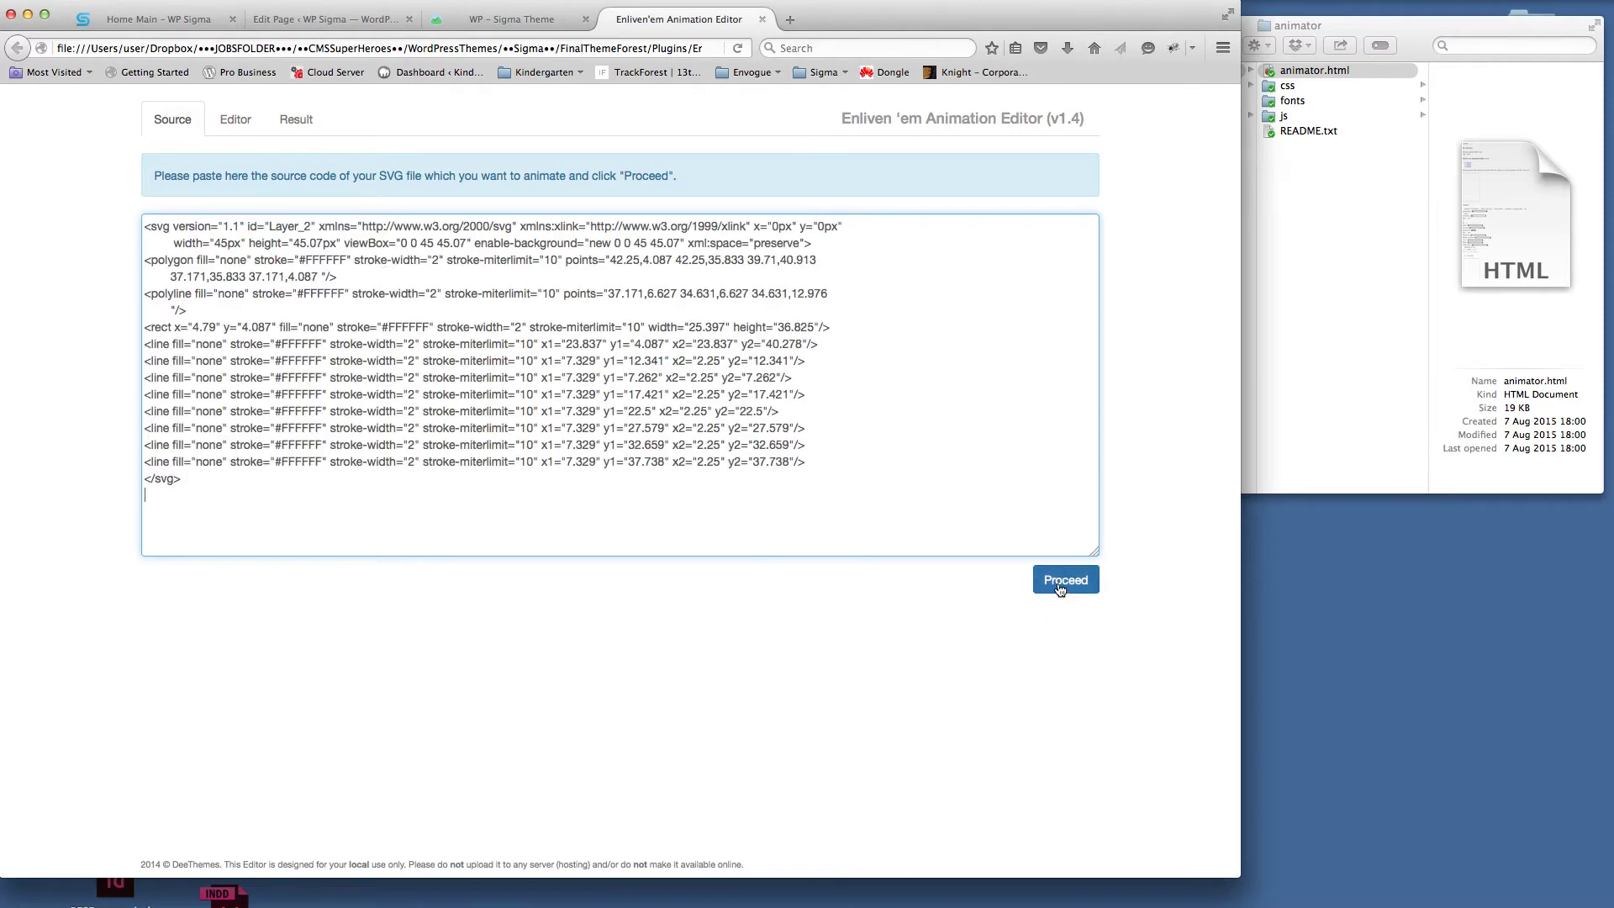
left_click(1059, 581)
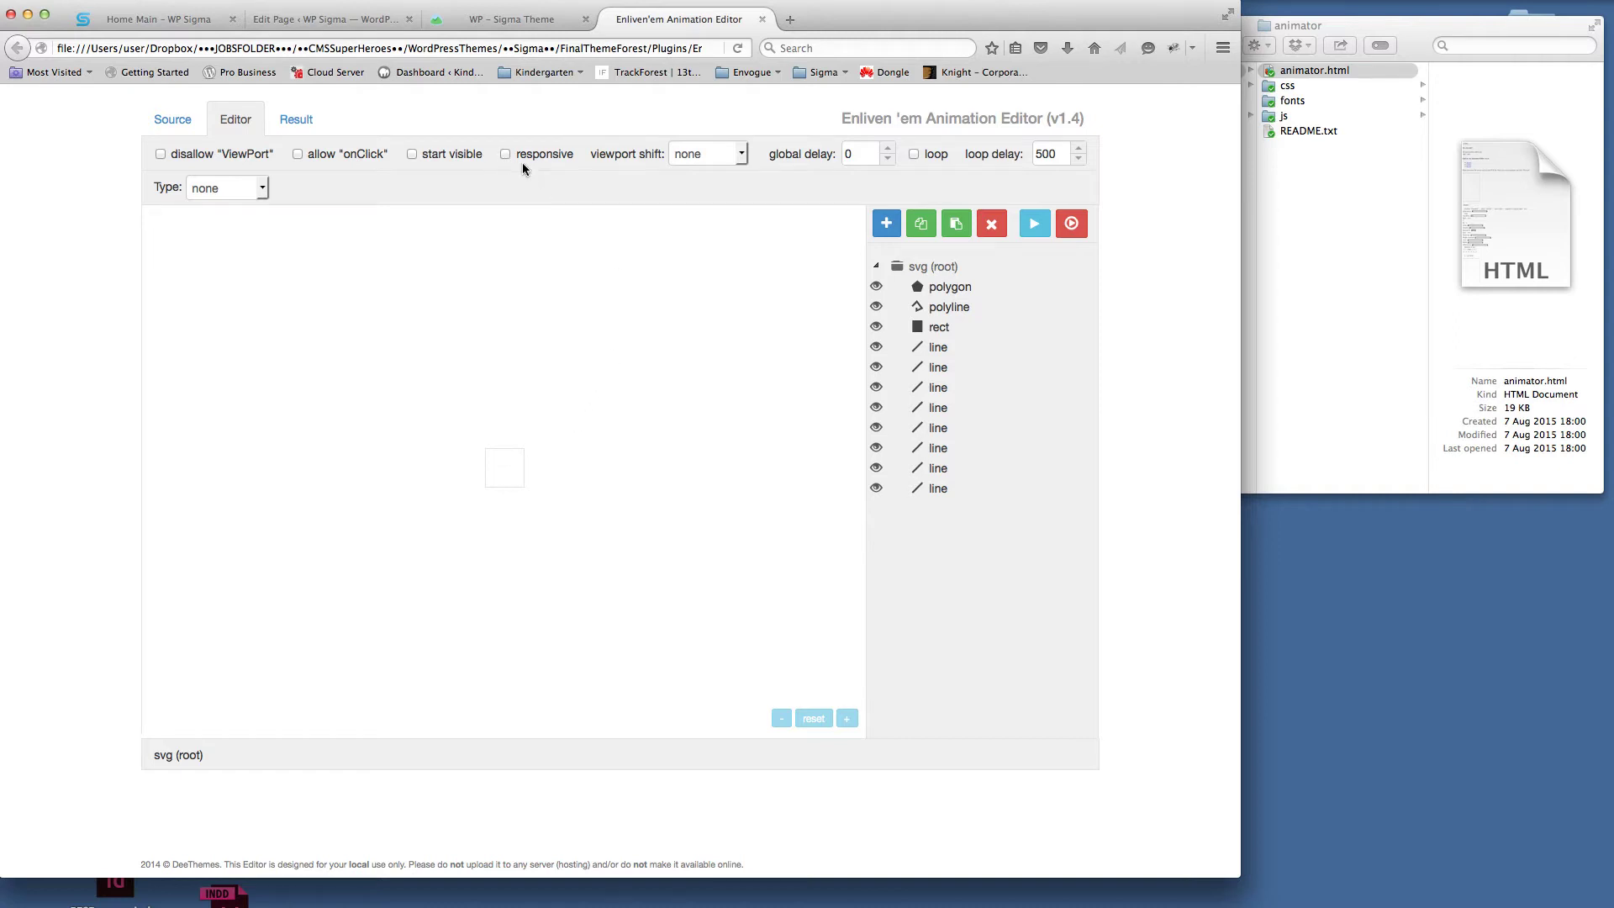
Step: Set viewport shift to one-half and animate the polygon with Draw lines, duration 2000, width 2
left_click(699, 155)
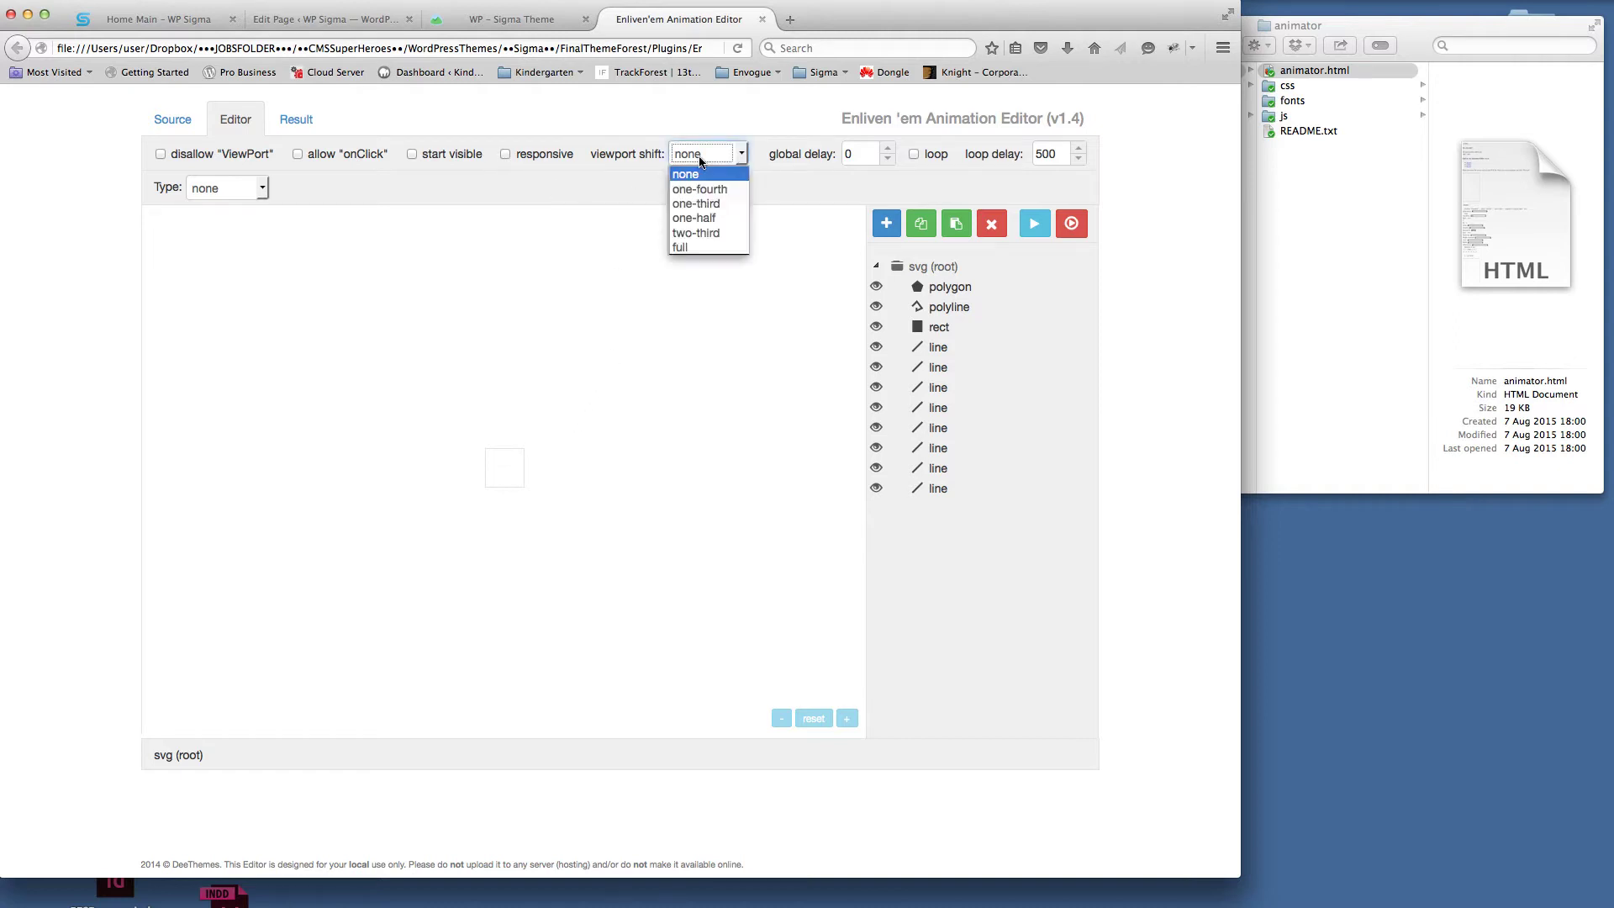
left_click(699, 219)
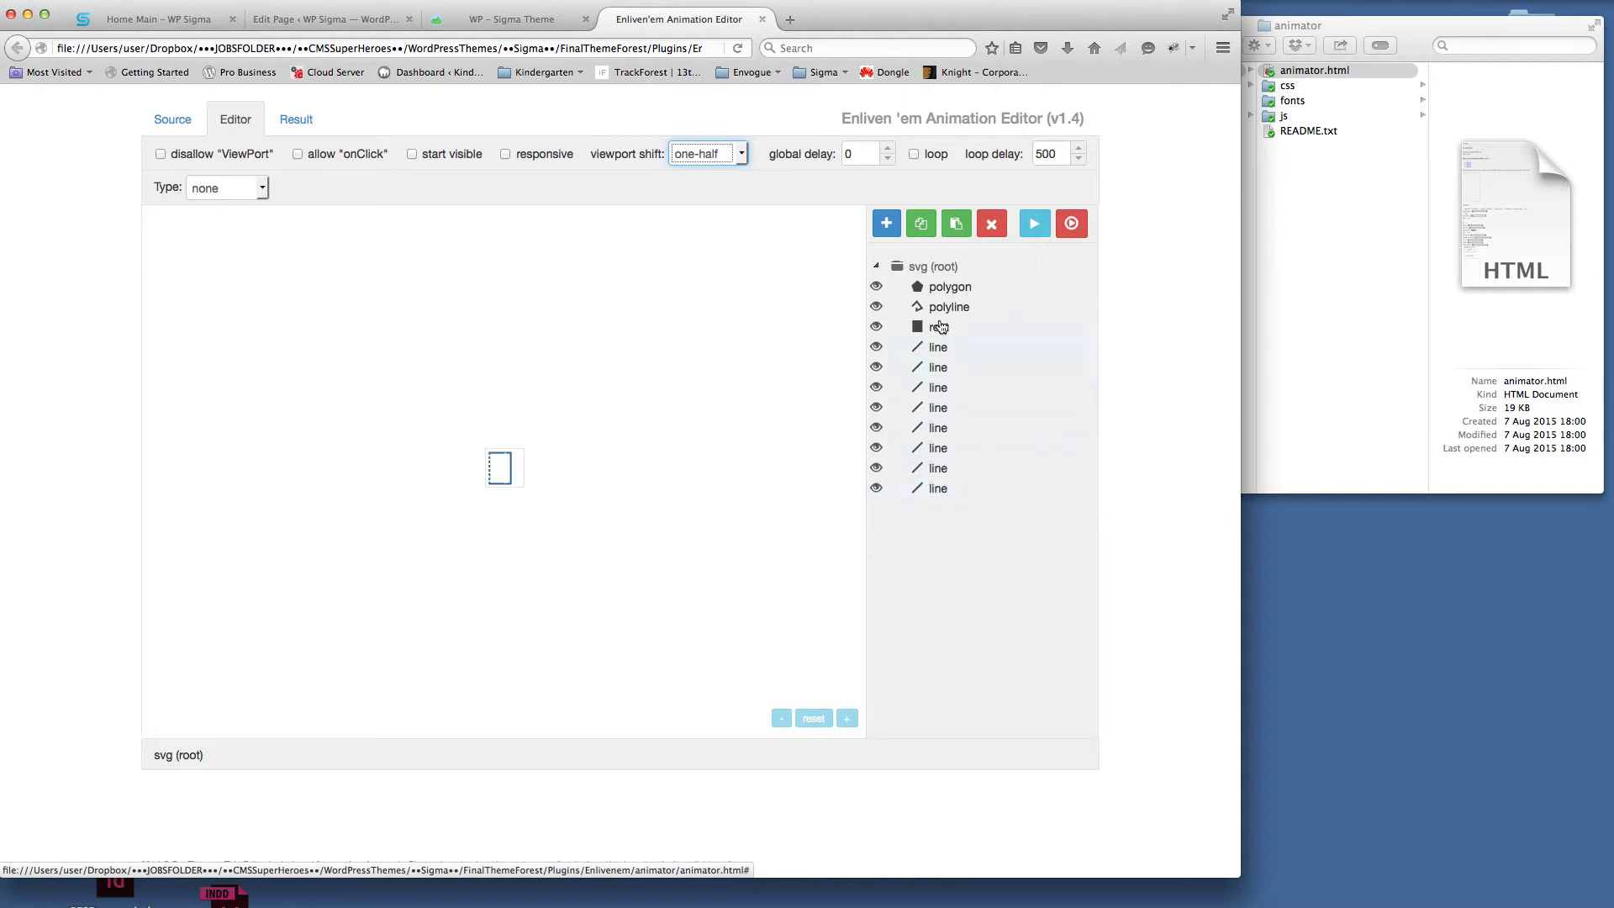
left_click(949, 289)
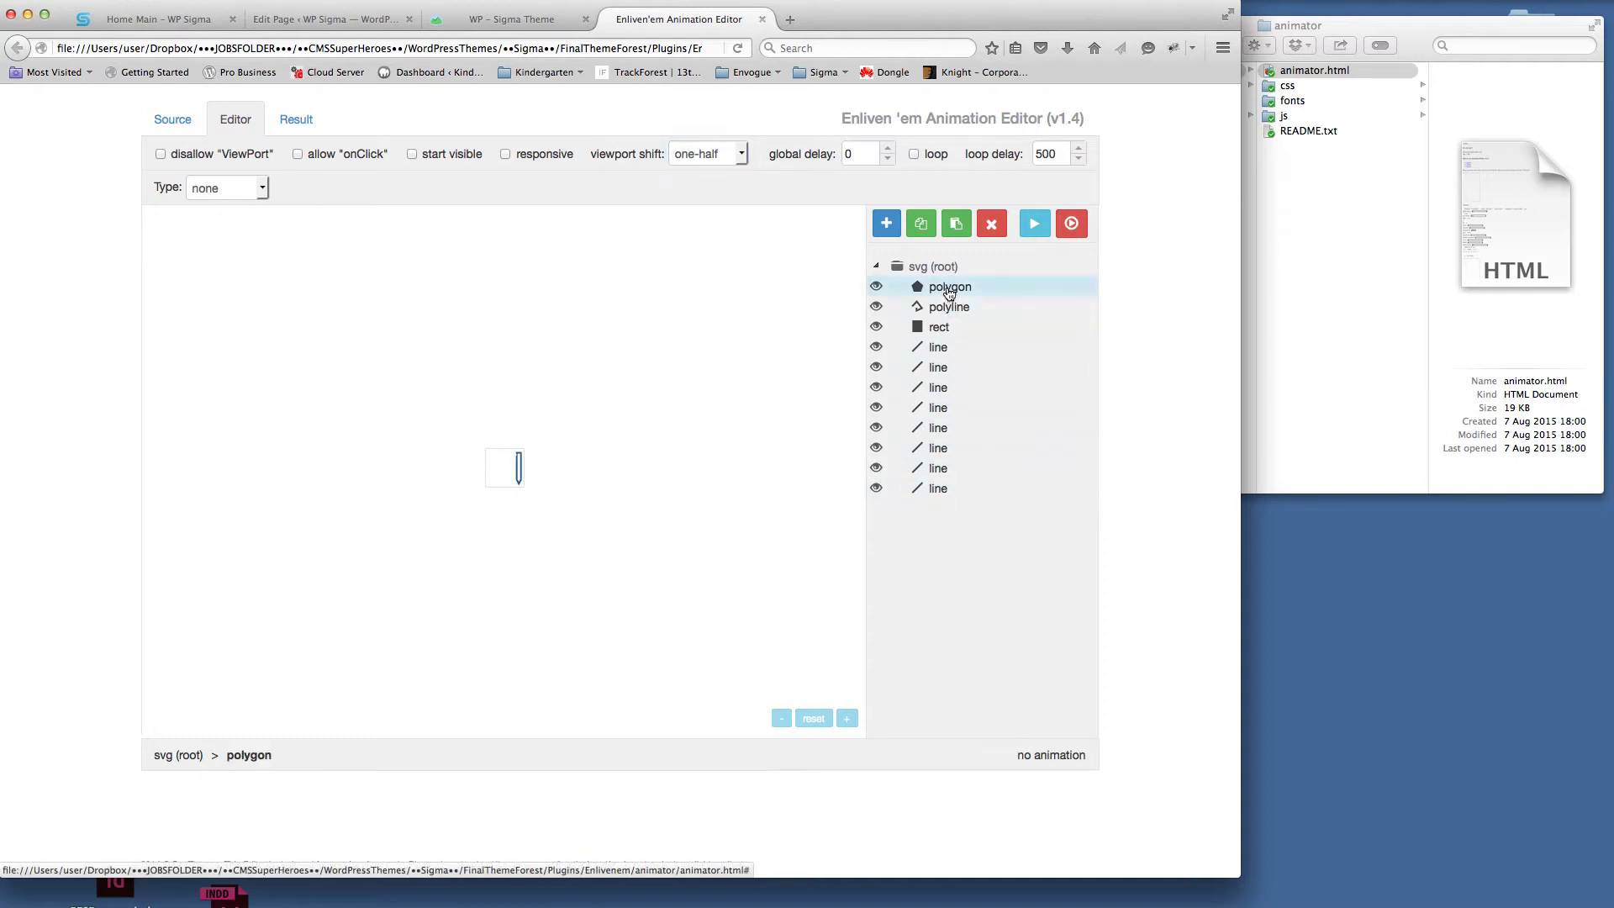
left_click(250, 189)
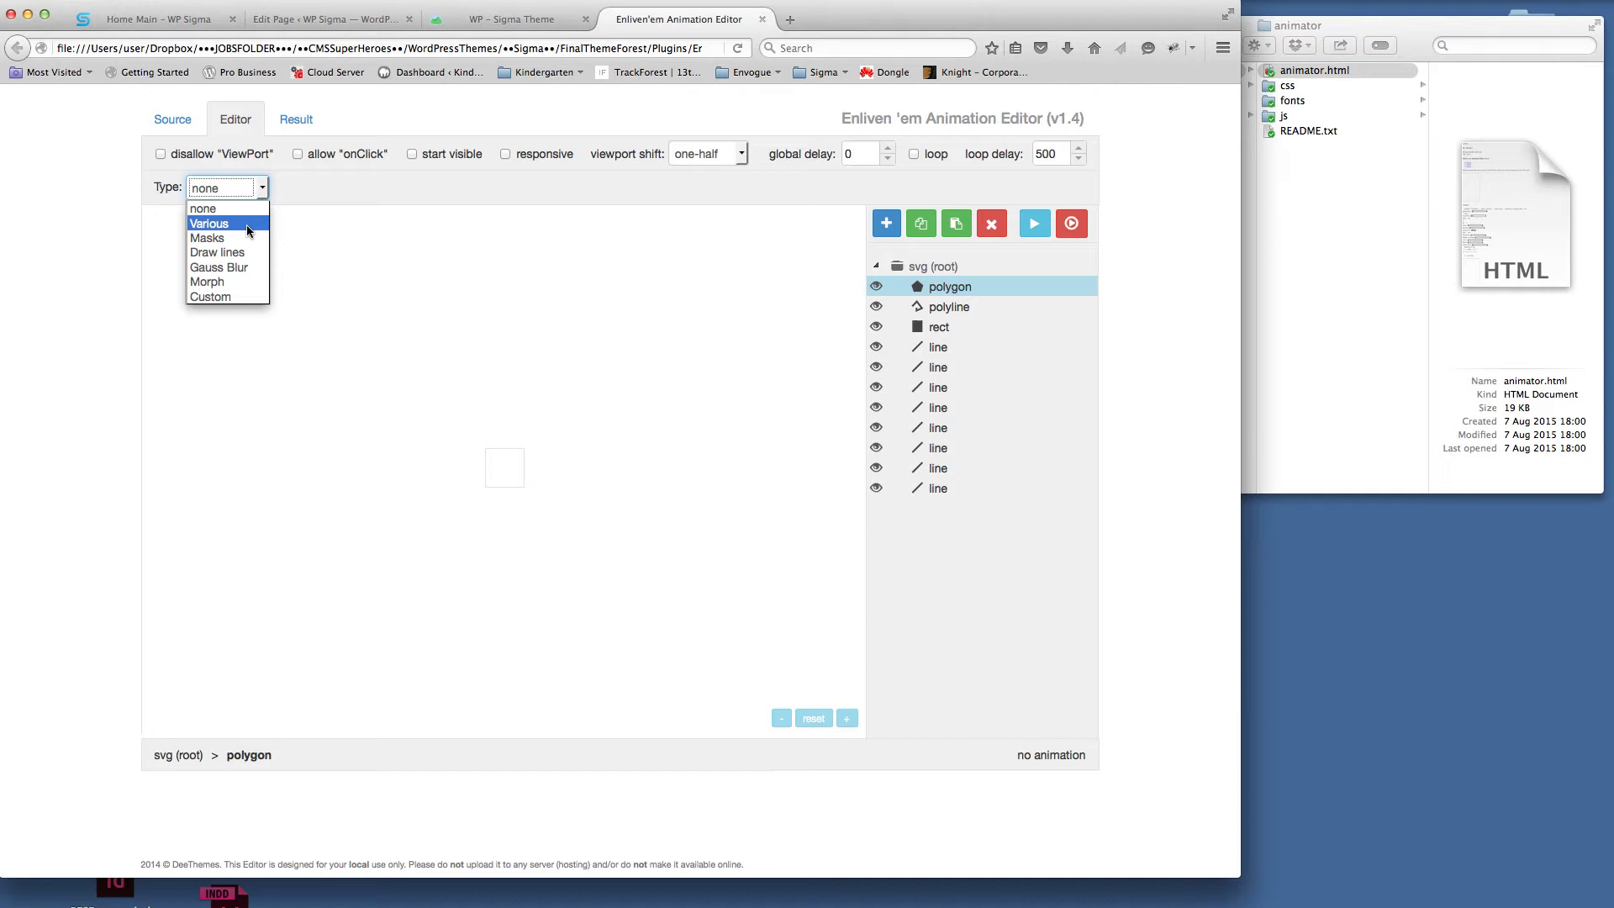
left_click(236, 253)
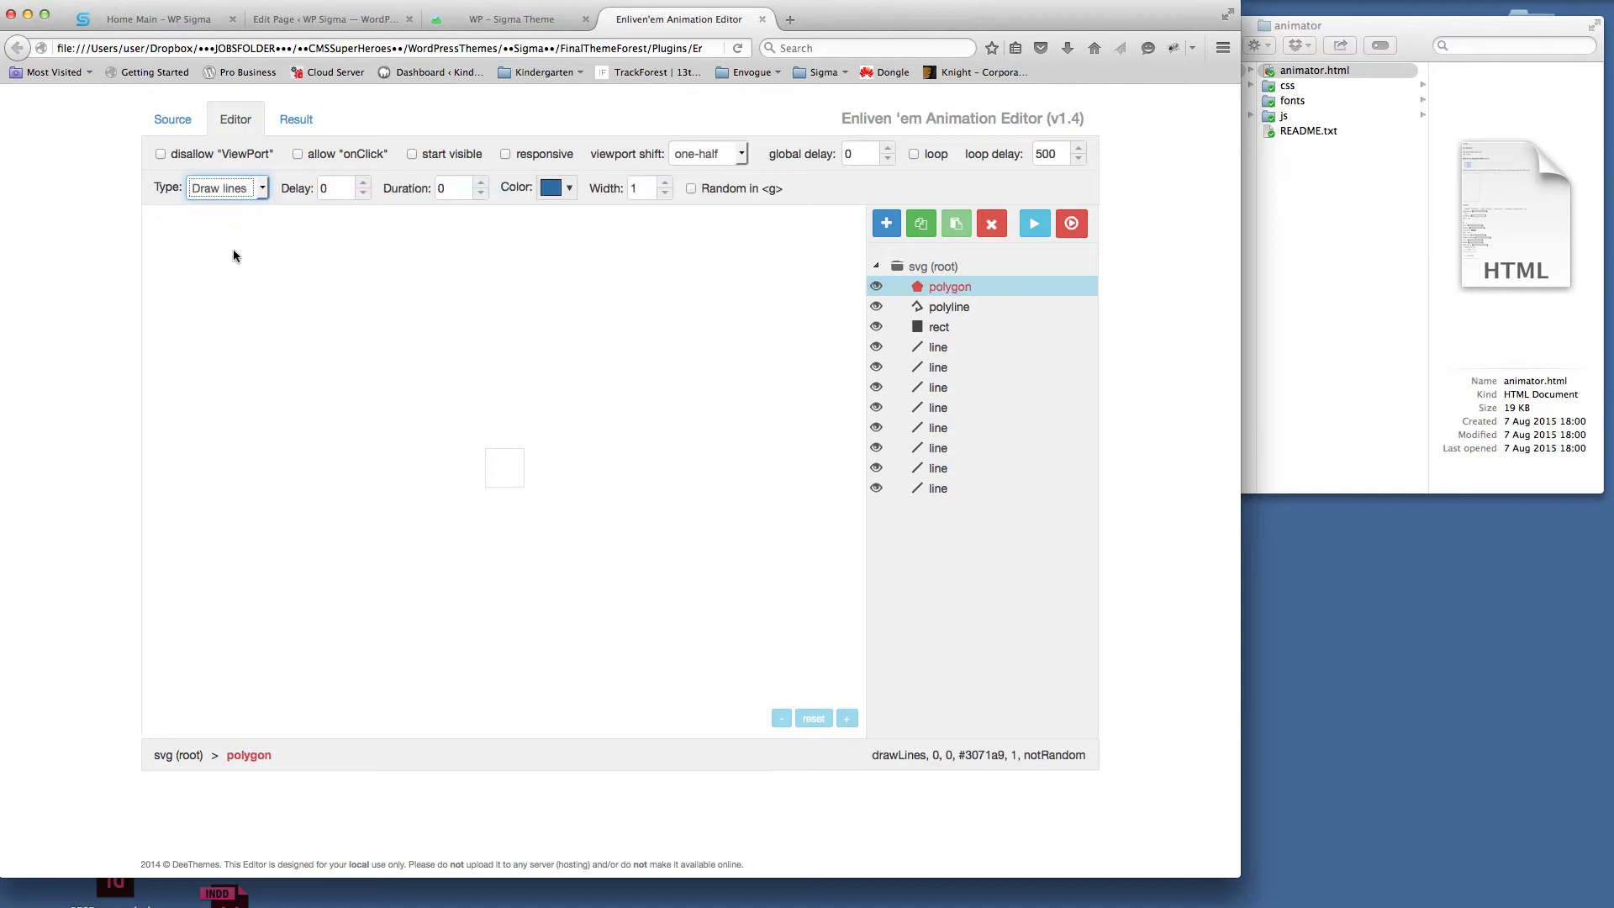
double_click(432, 191)
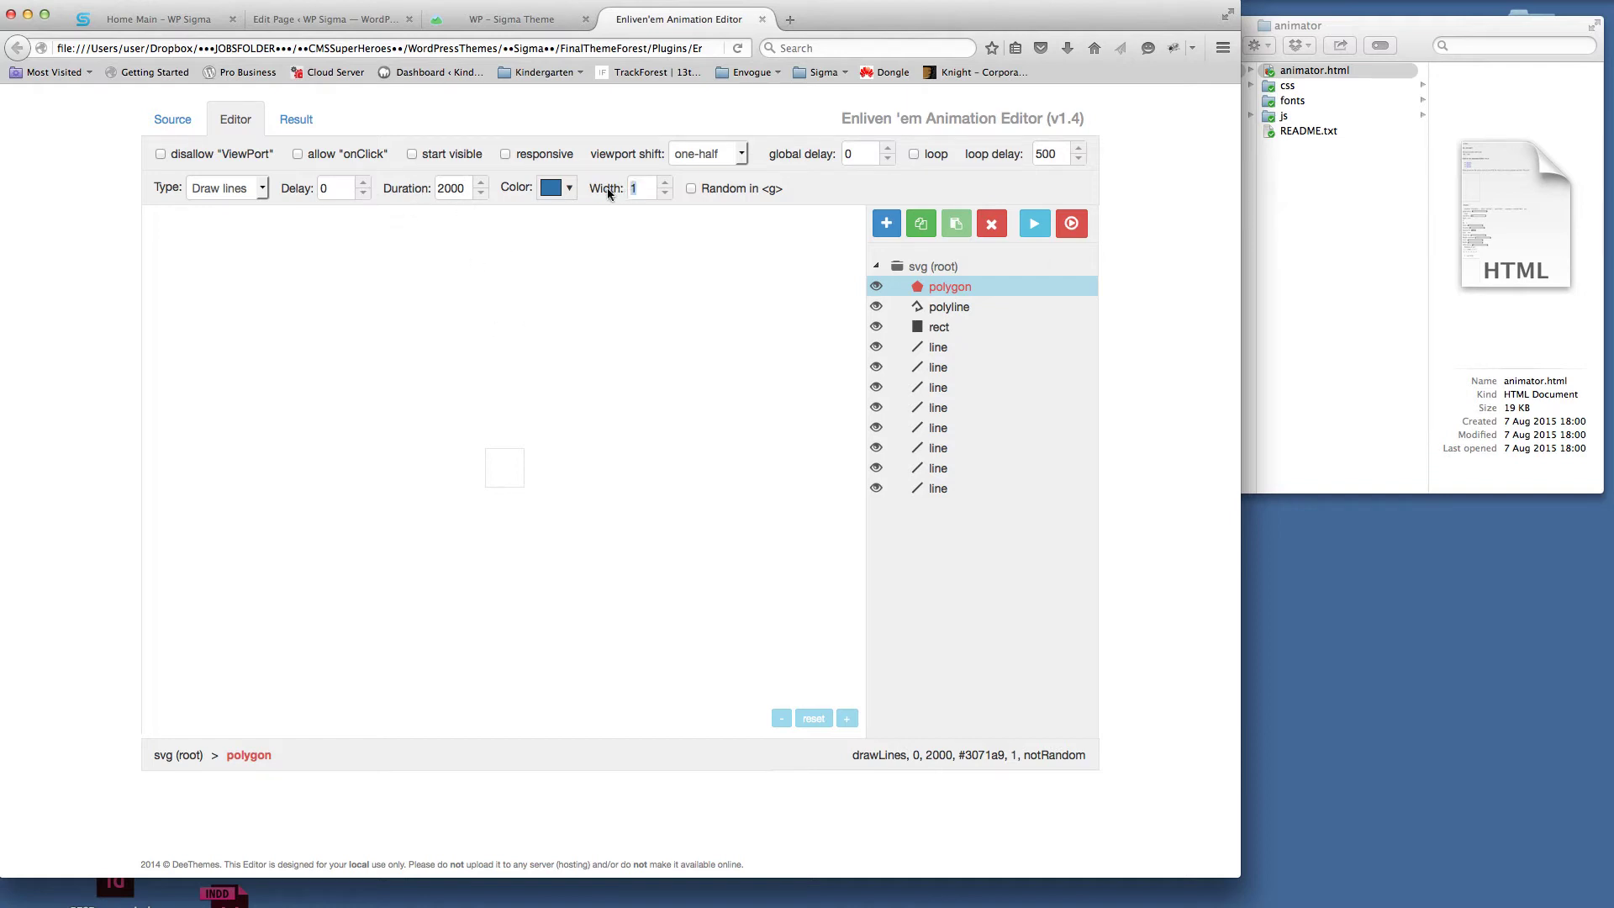
type("2")
Step: Give the polyline a Draw lines animation
left_click(949, 308)
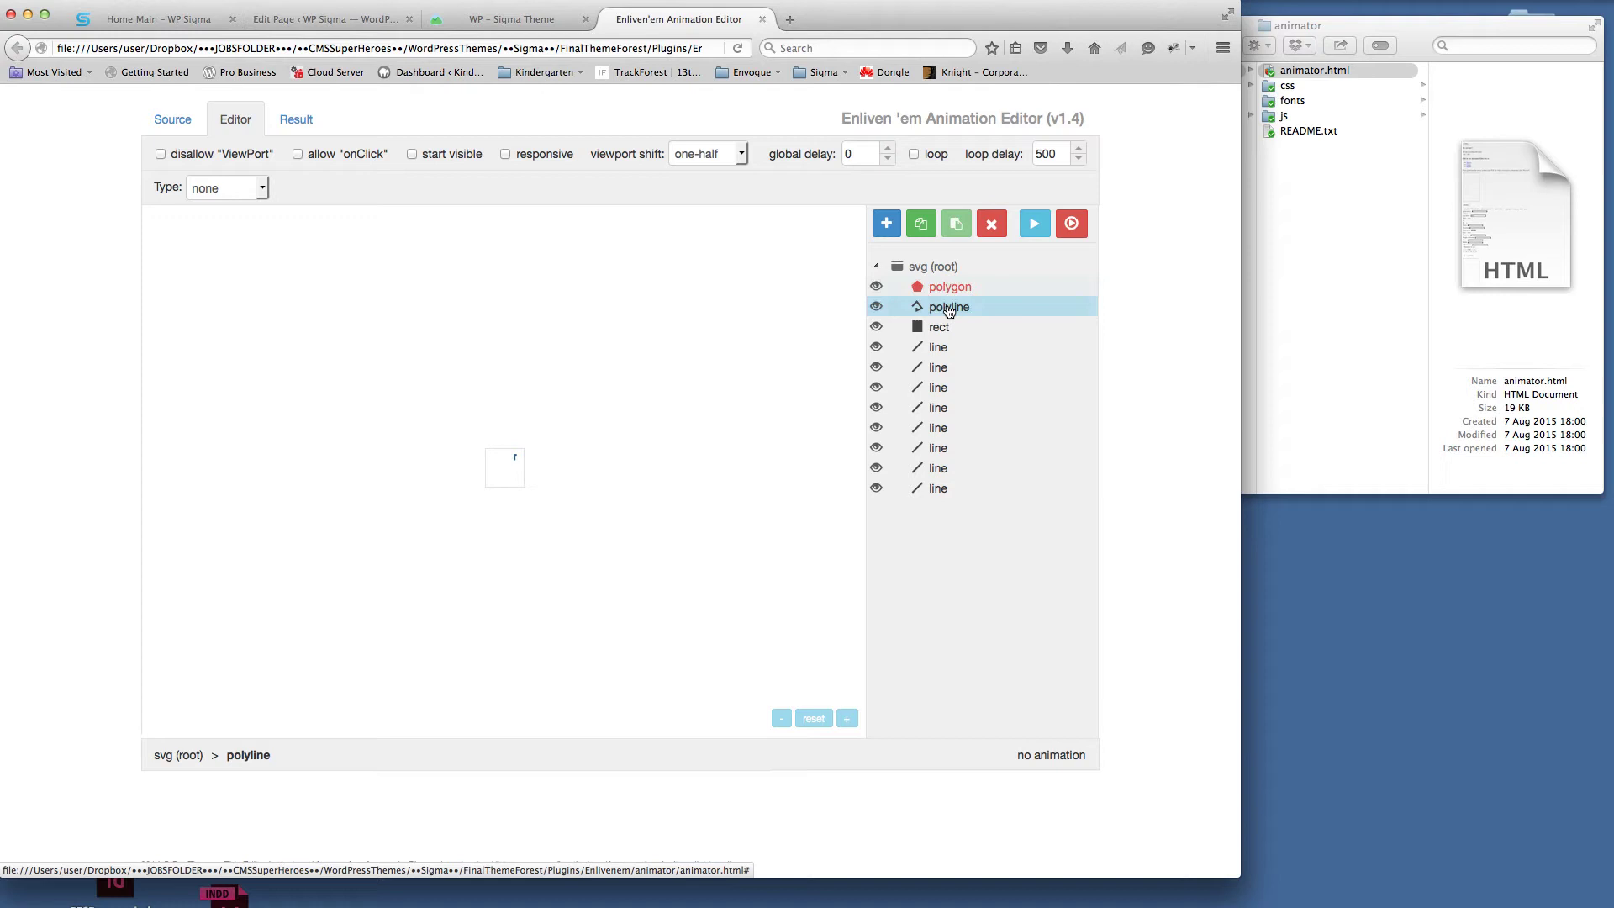
left_click(263, 188)
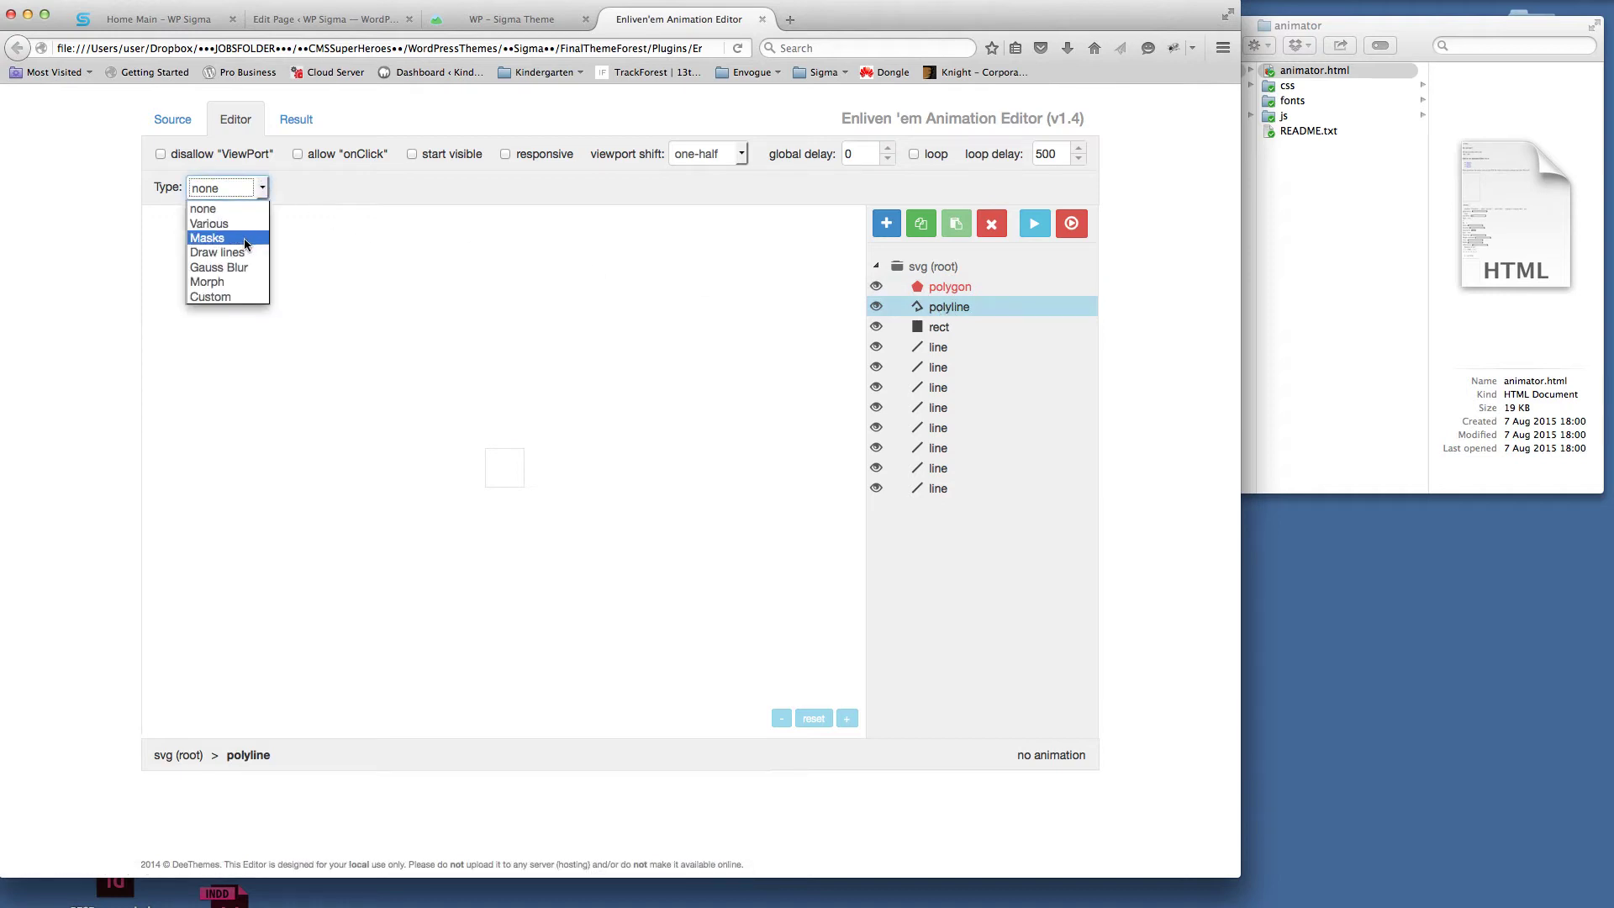
left_click(241, 251)
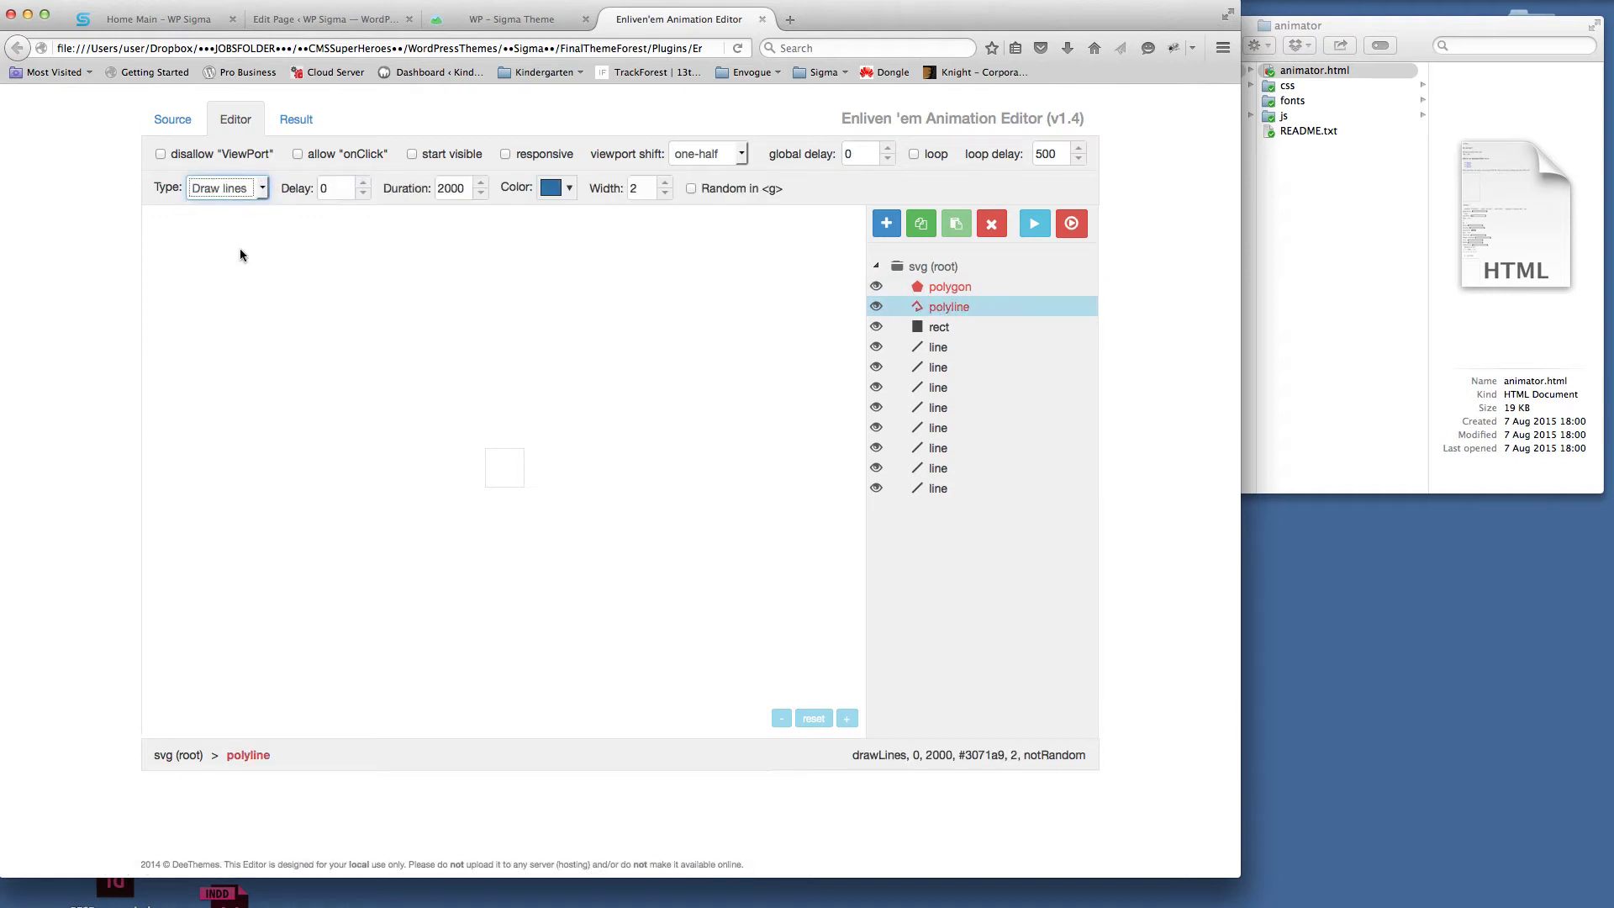
left_click(1069, 225)
Step: Set the polygon's and polyline's line colour to white (#ffffff)
left_click(940, 287)
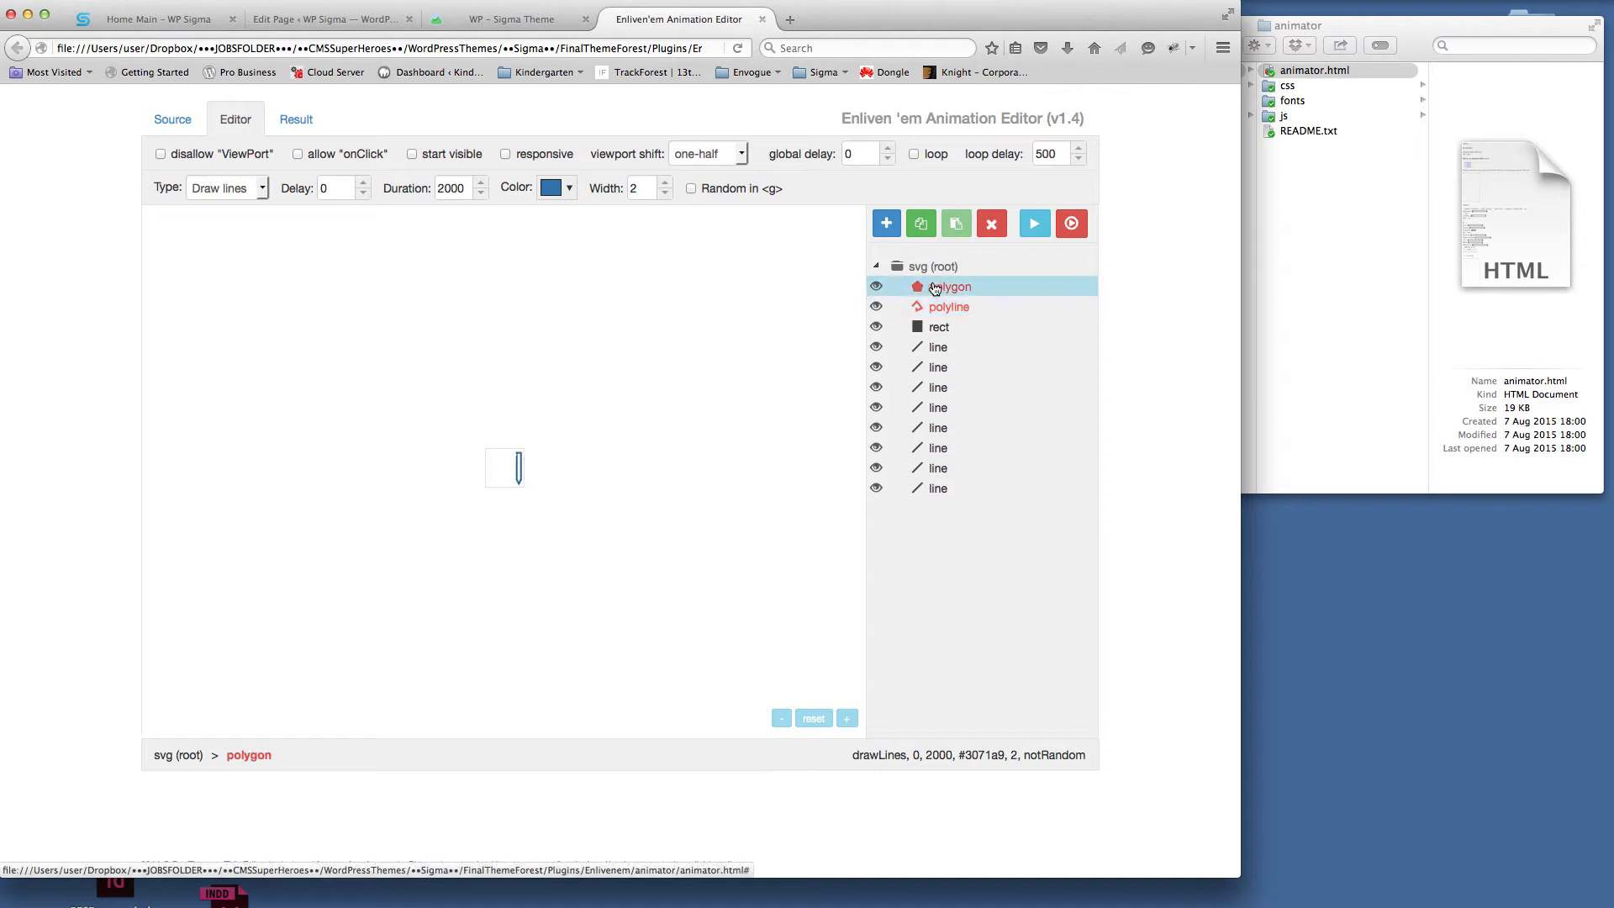
left_click(569, 189)
left_click_drag(559, 223, 533, 198)
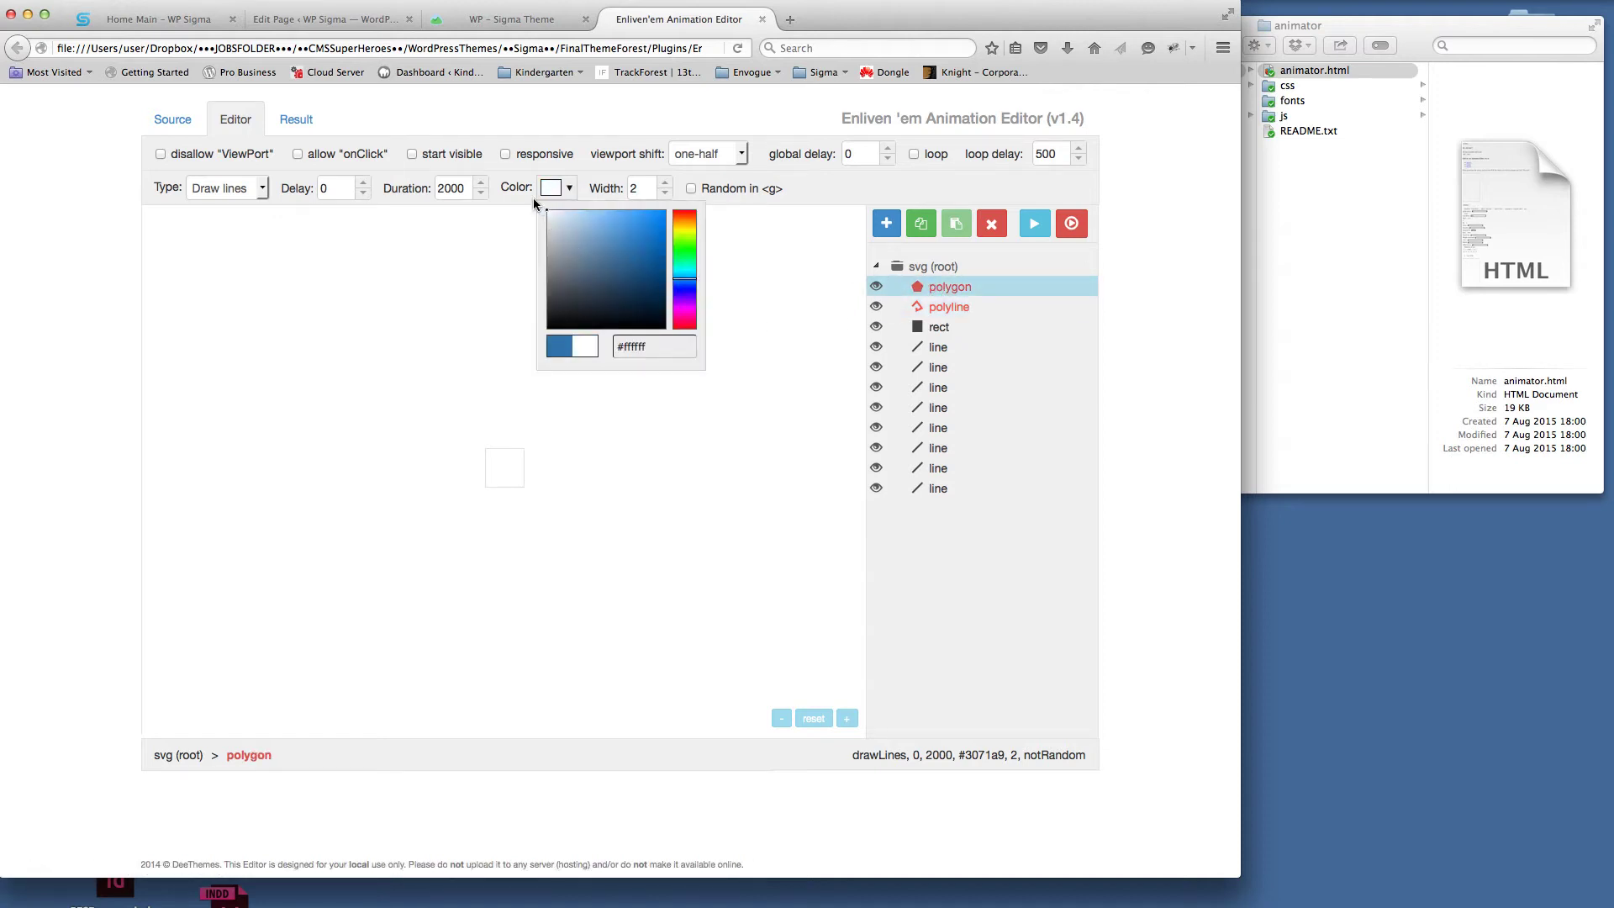
left_click(787, 279)
left_click(951, 308)
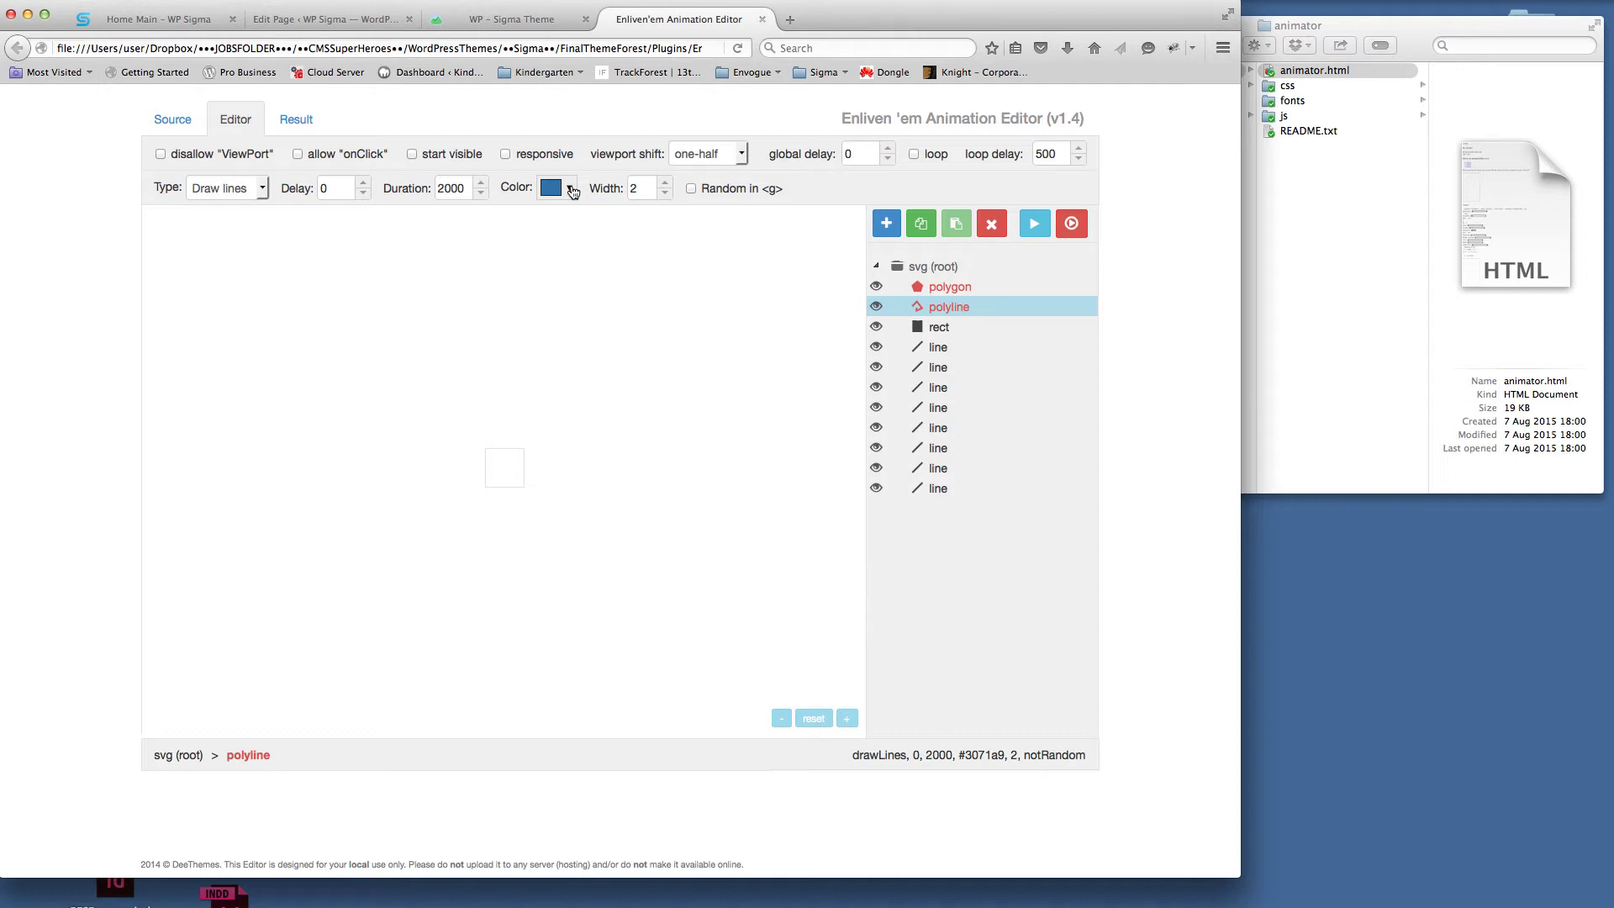
left_click(573, 190)
left_click_drag(583, 237, 511, 193)
left_click(771, 267)
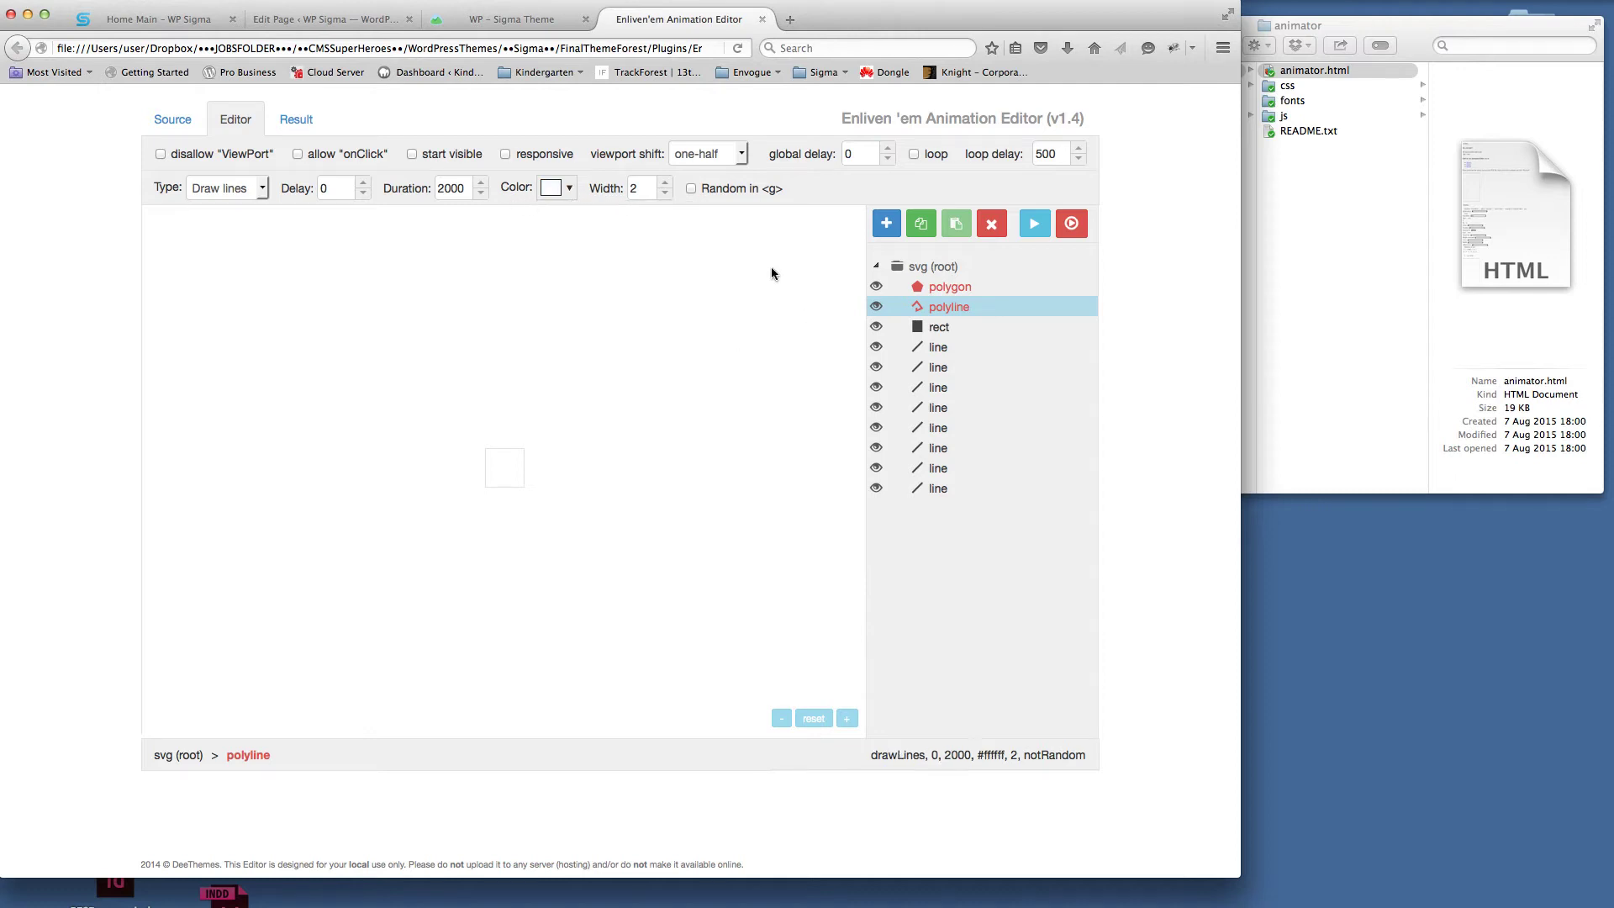
left_click(939, 329)
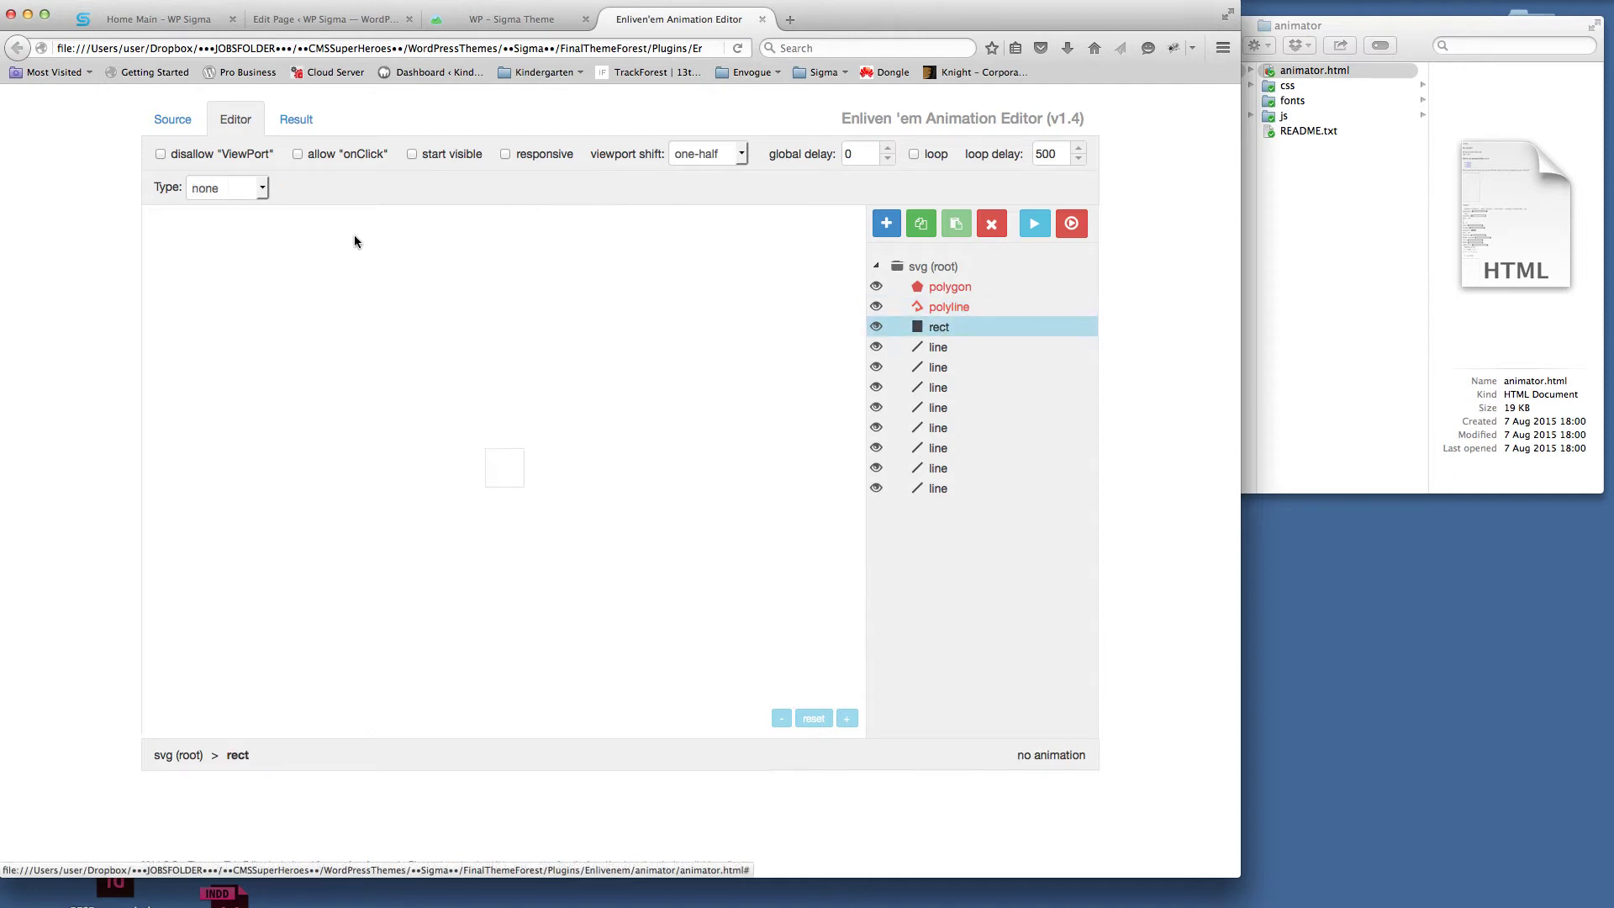
Step: Give the rect and the first four line elements Draw lines animations
left_click(262, 190)
left_click(220, 239)
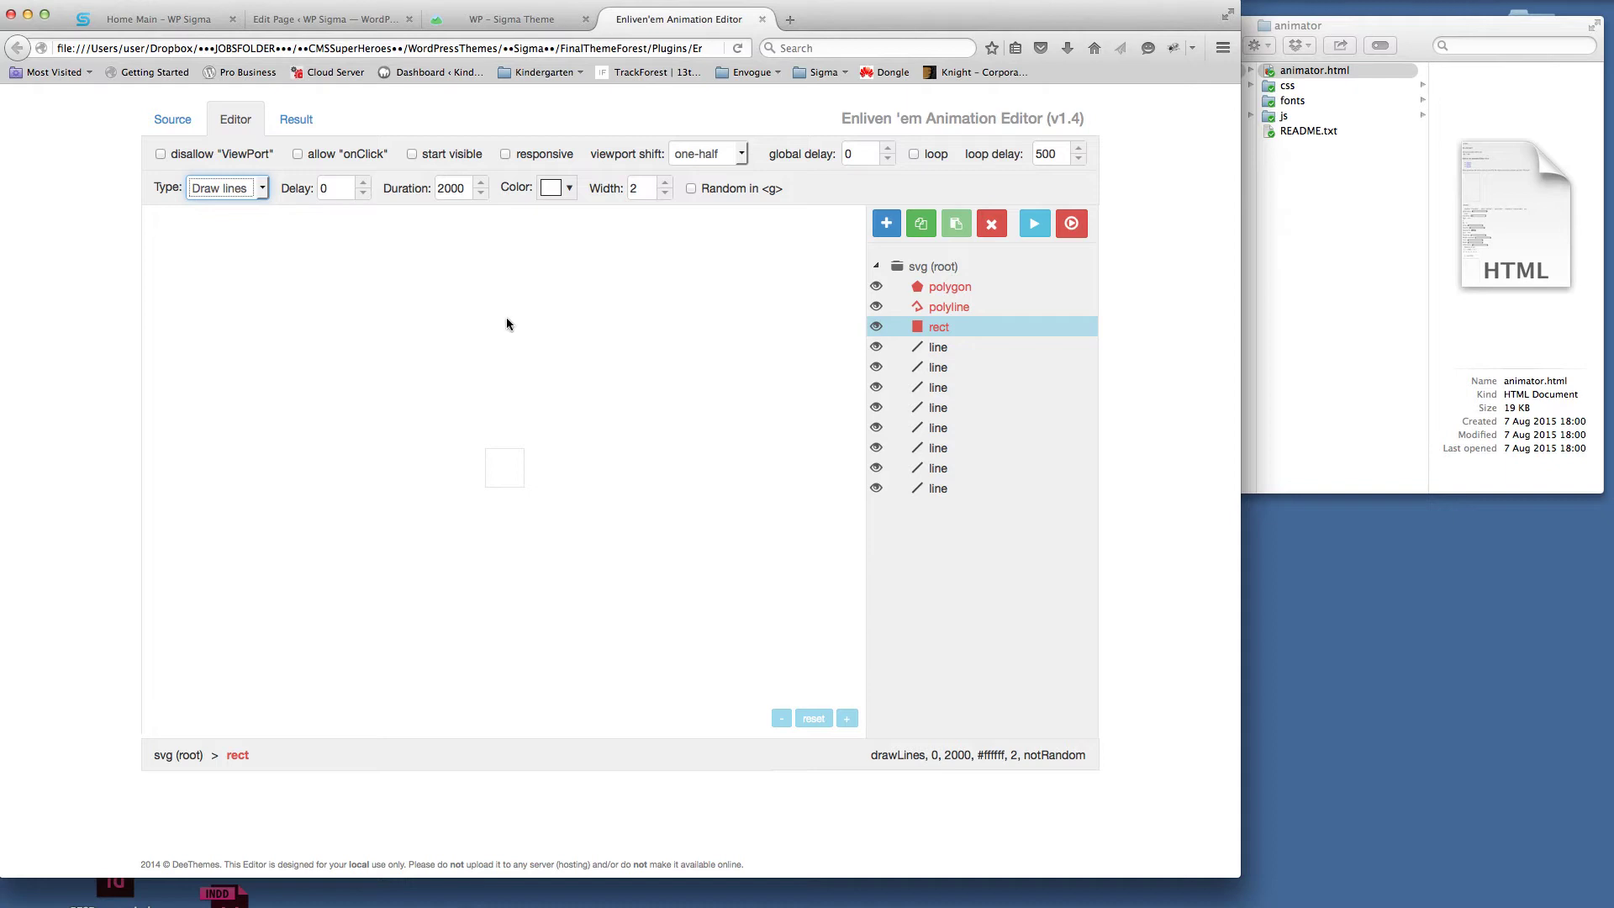
left_click(936, 347)
left_click(257, 193)
left_click(216, 252)
left_click(936, 367)
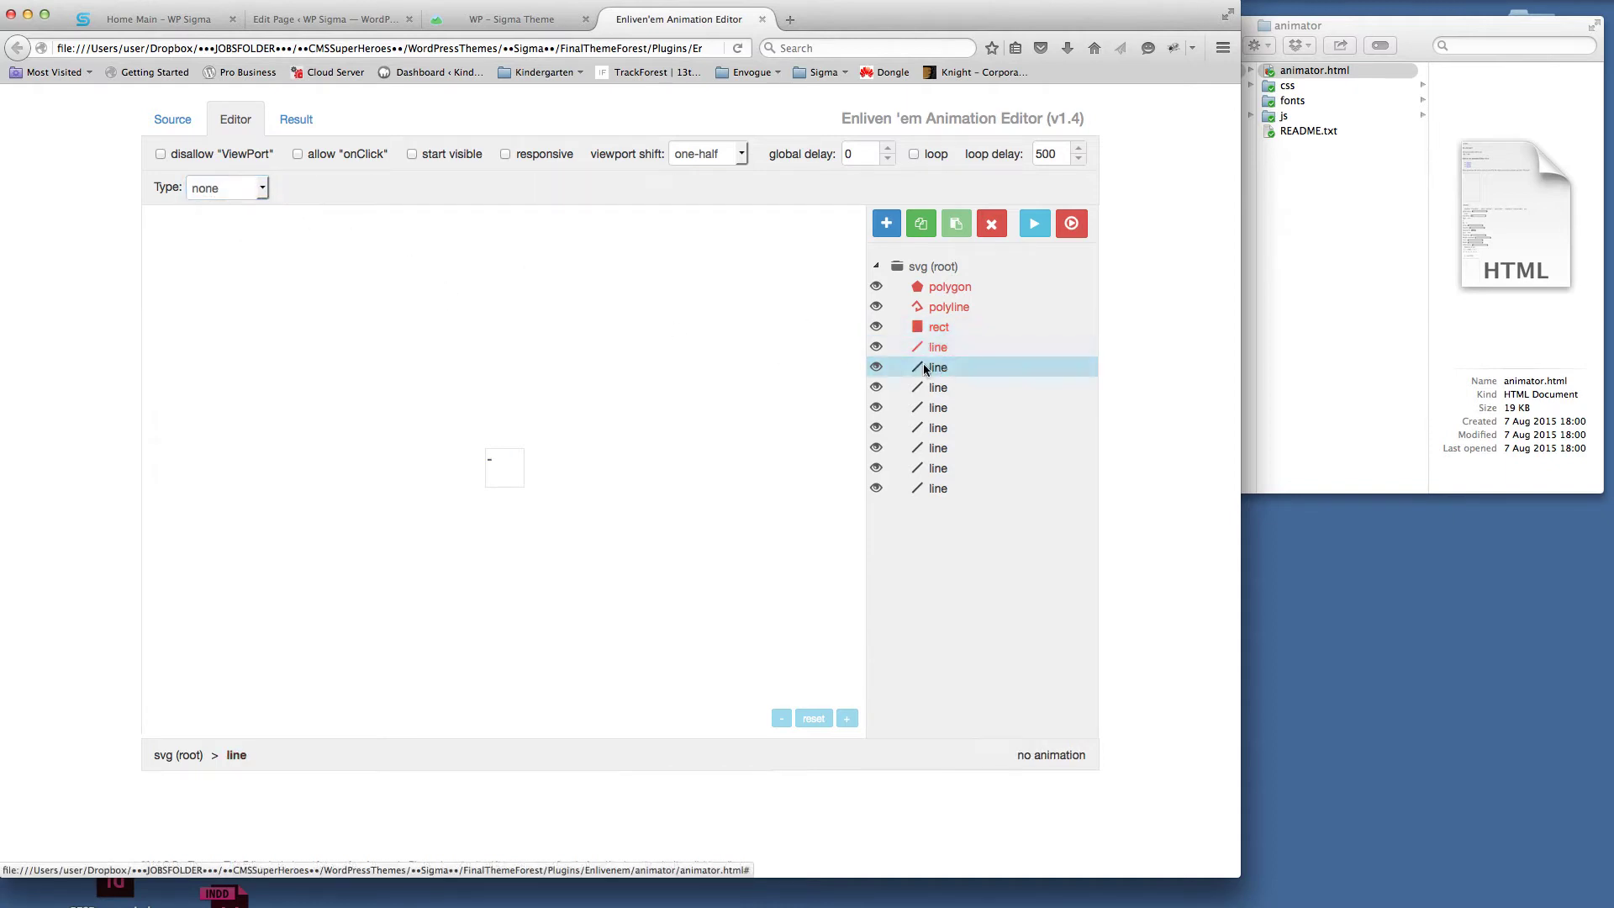
left_click(264, 190)
left_click(217, 250)
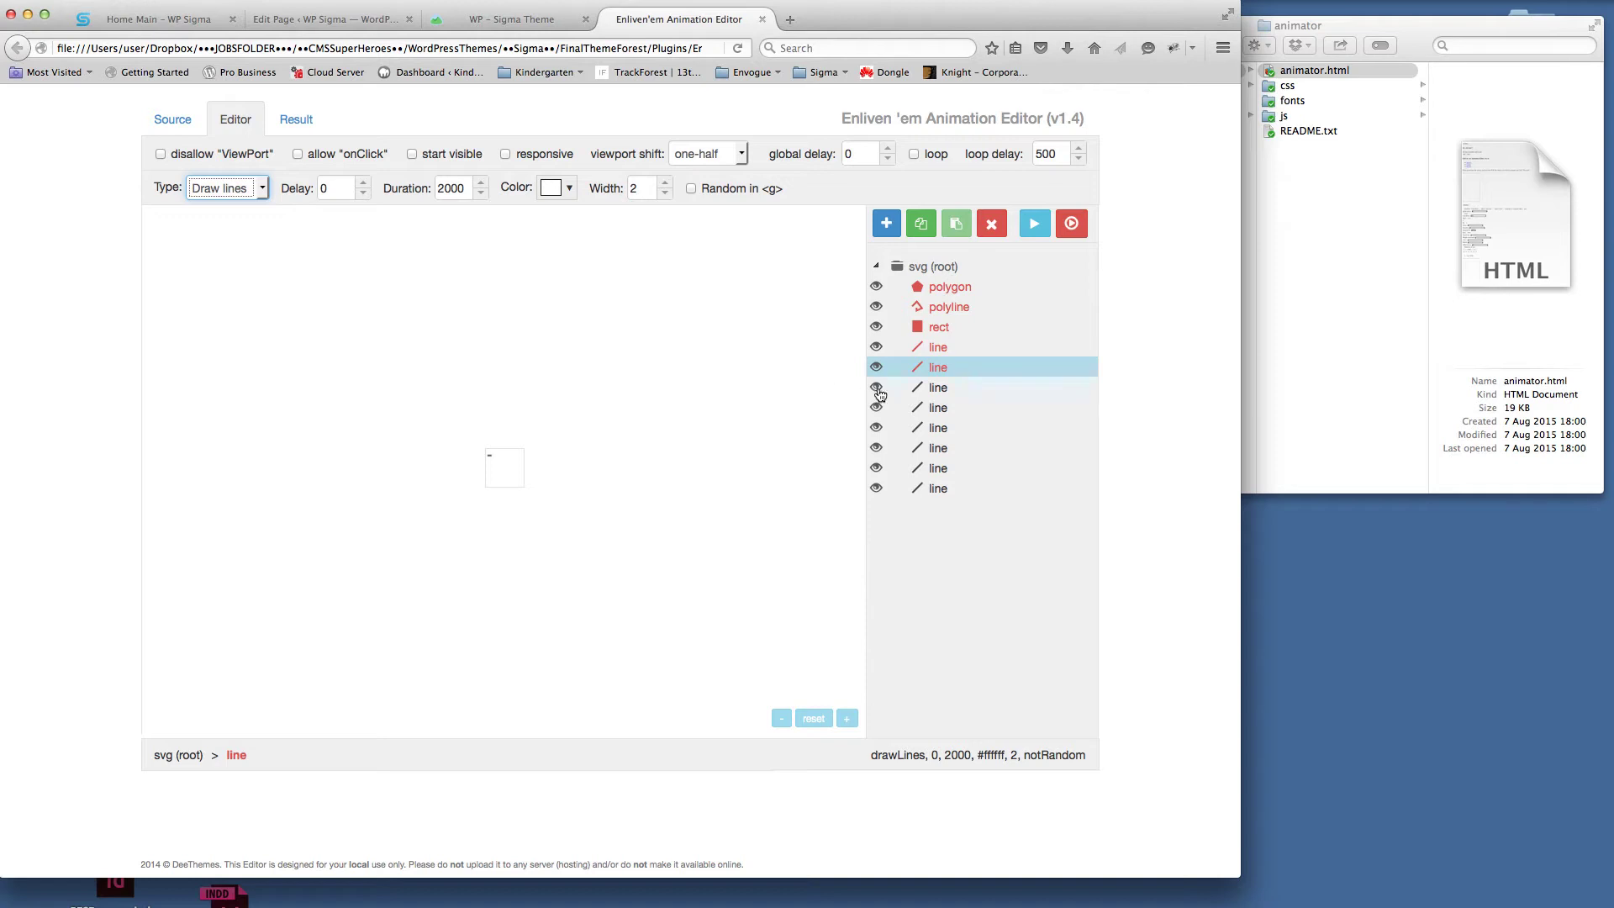
left_click(938, 389)
left_click(255, 188)
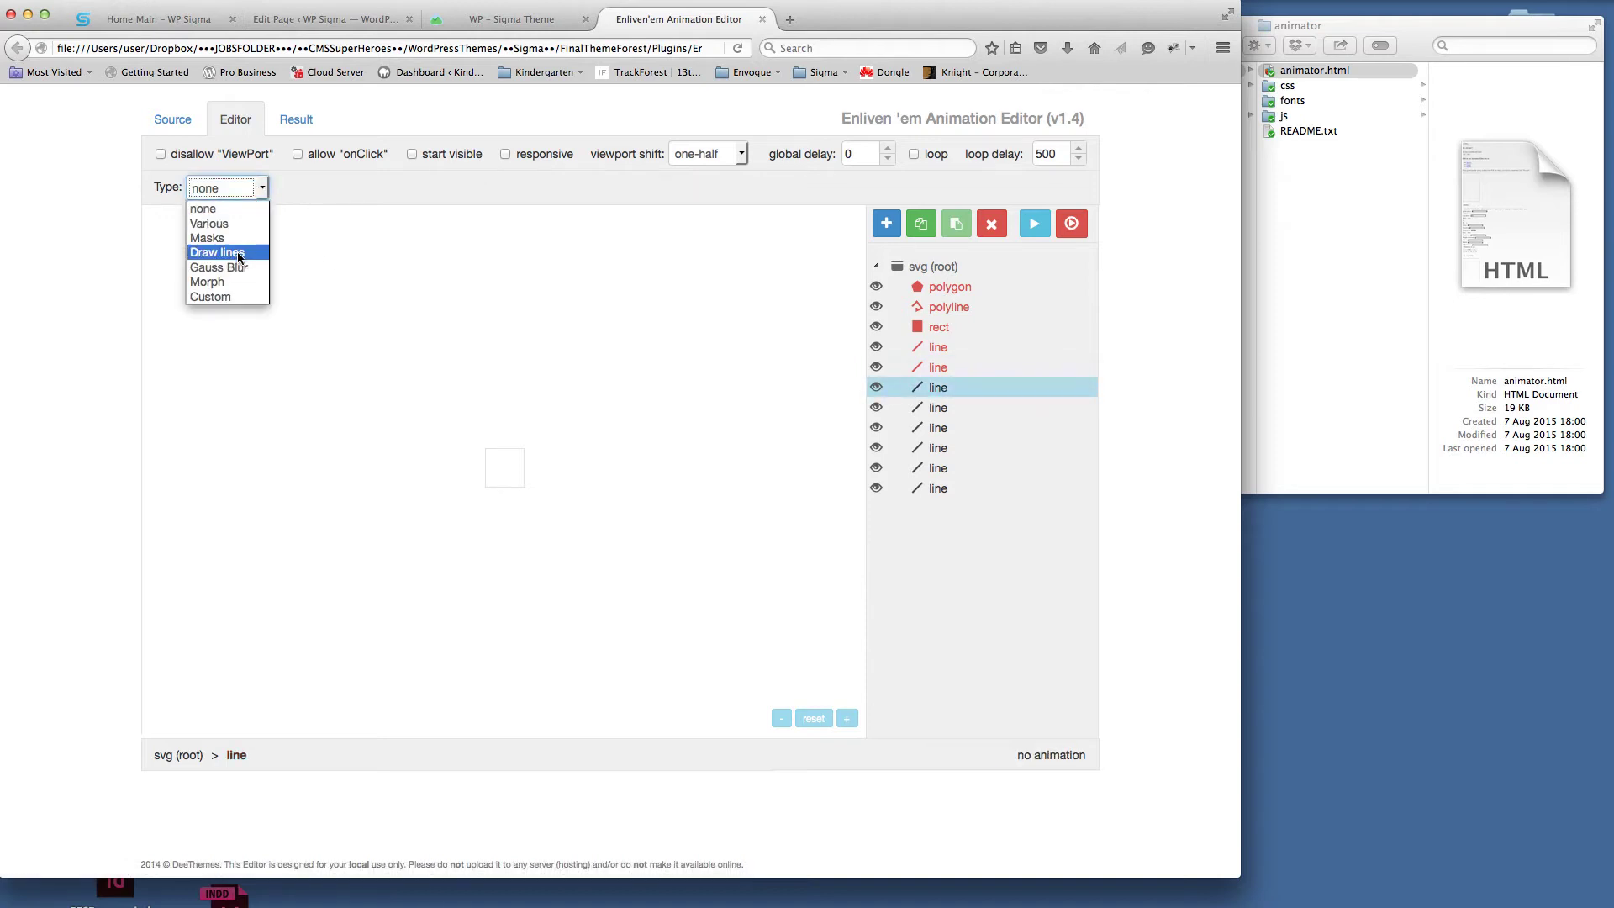
left_click(217, 251)
left_click(938, 408)
left_click(263, 188)
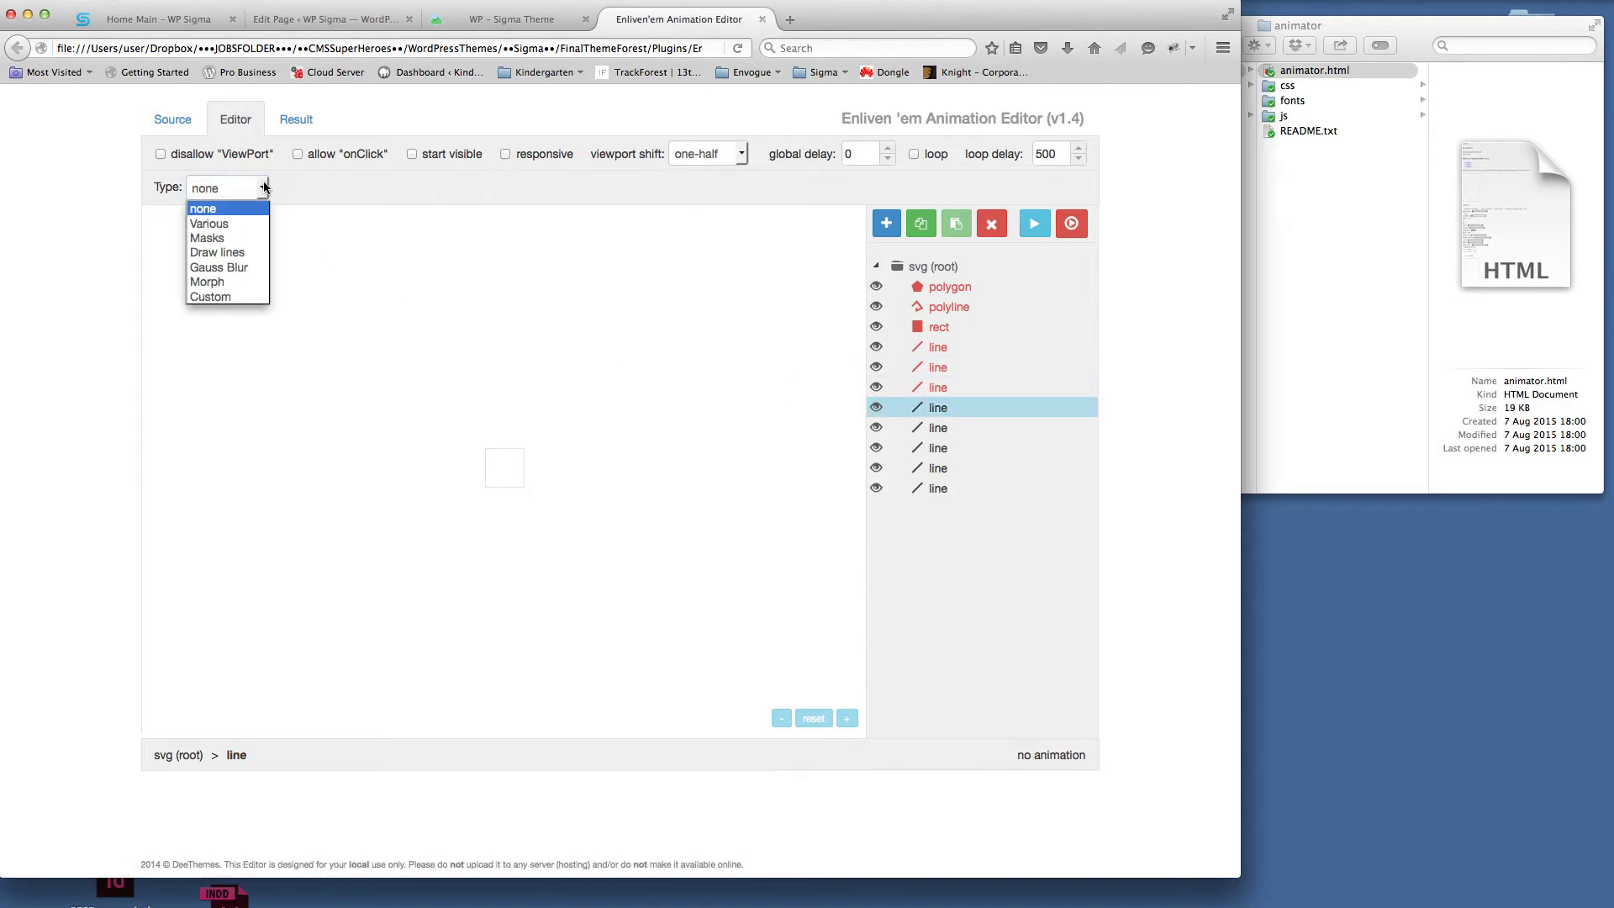
left_click(217, 252)
Step: Give the fifth through eighth line elements Draw lines animations
left_click(933, 428)
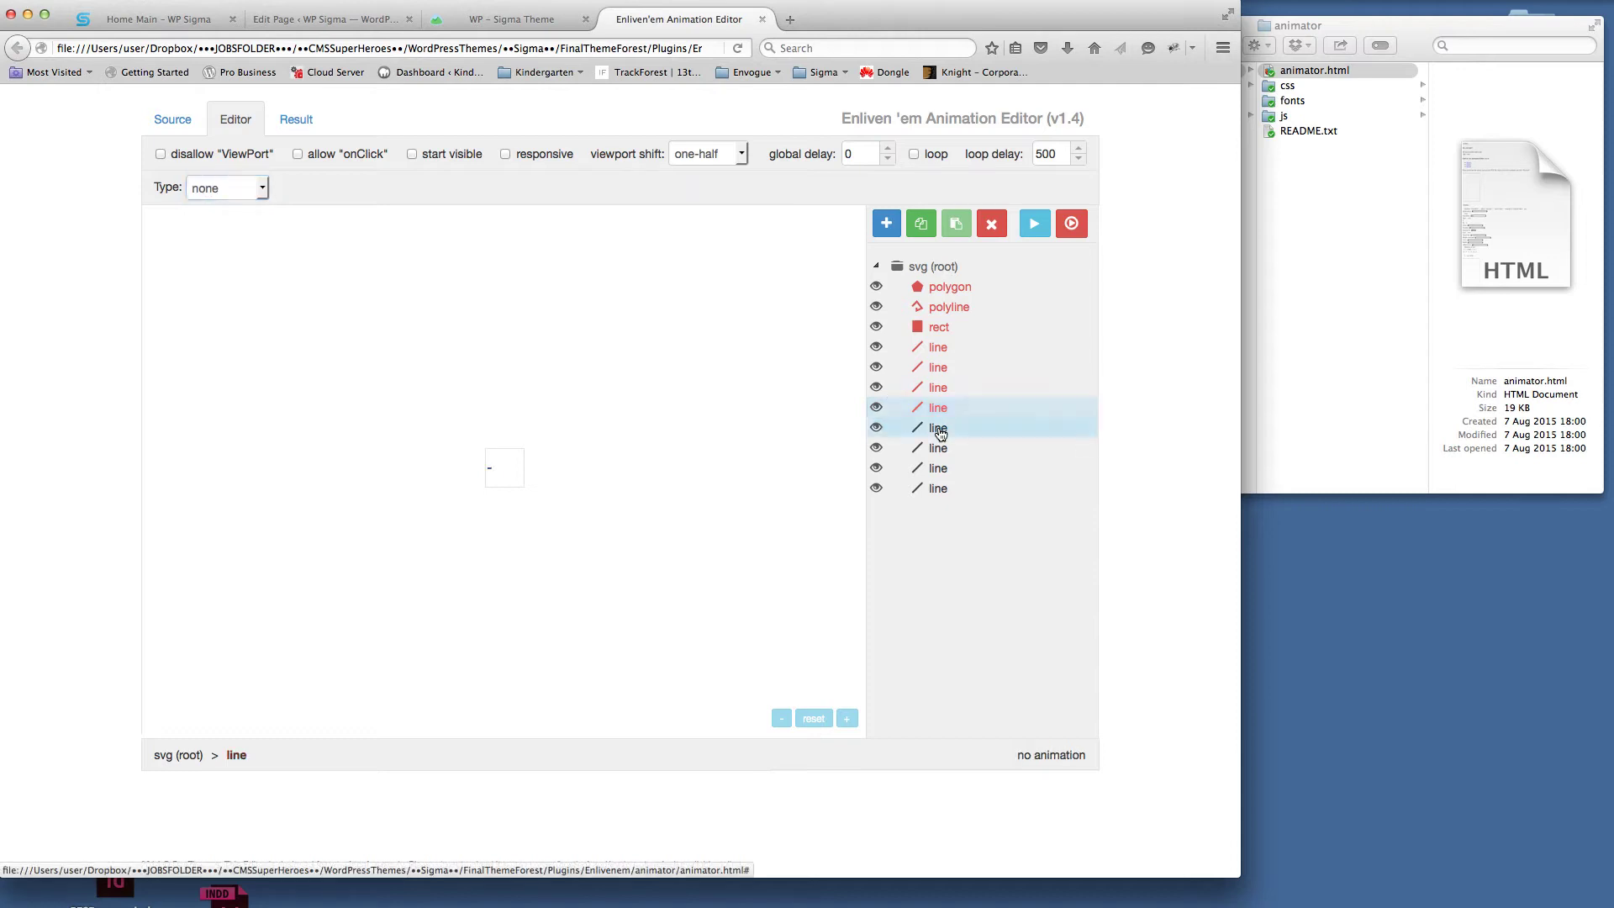
left_click(264, 189)
left_click(217, 252)
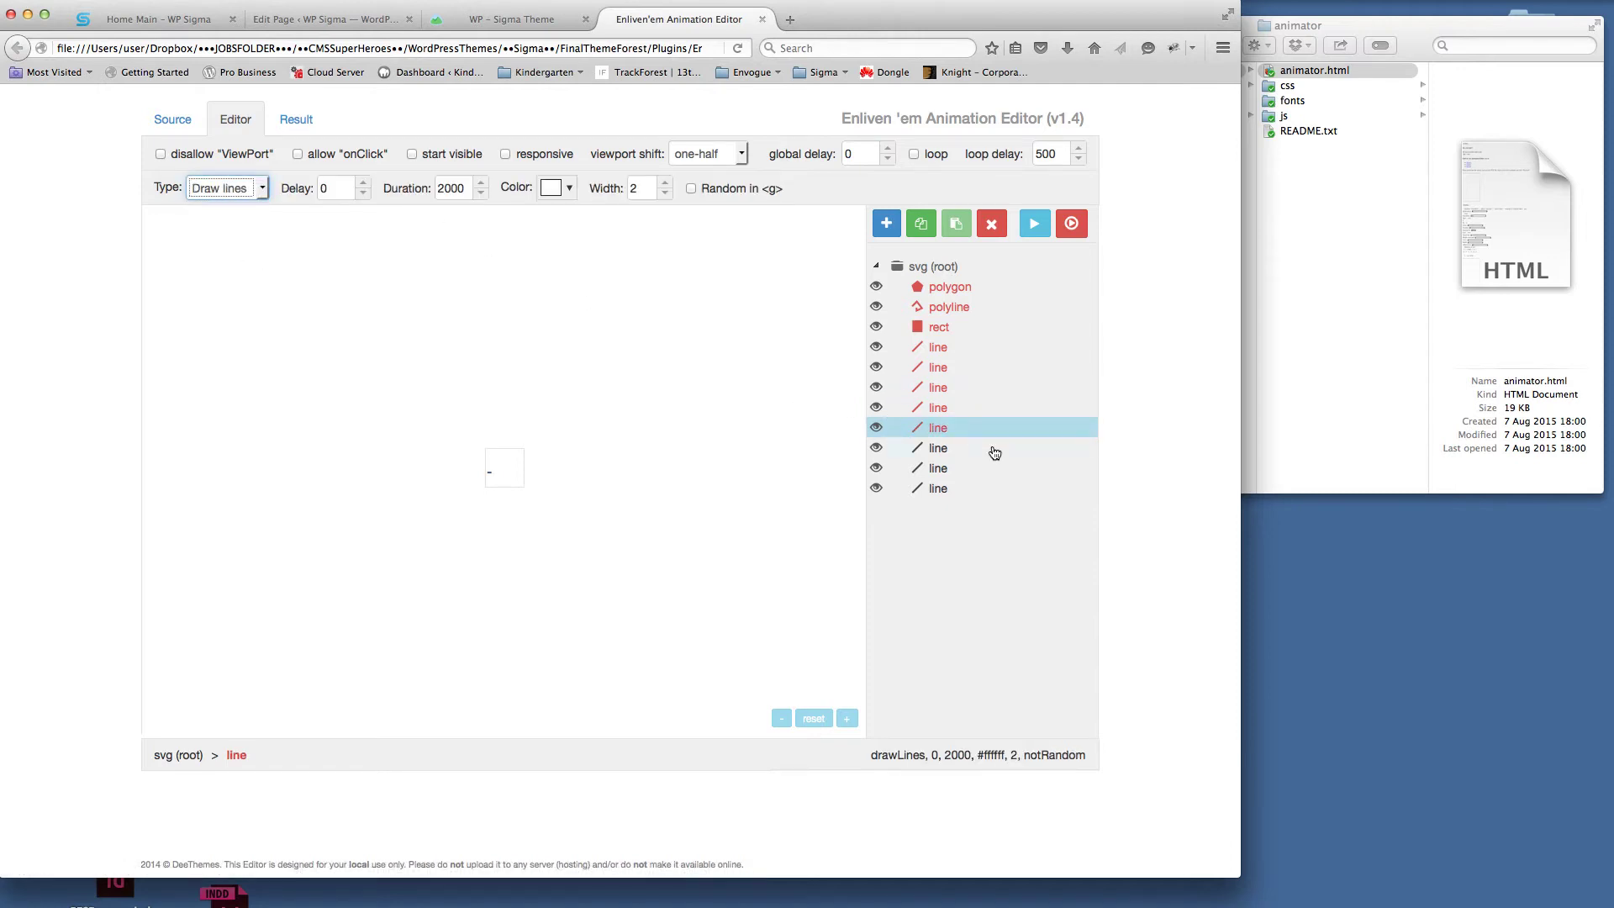
left_click(961, 450)
left_click(262, 188)
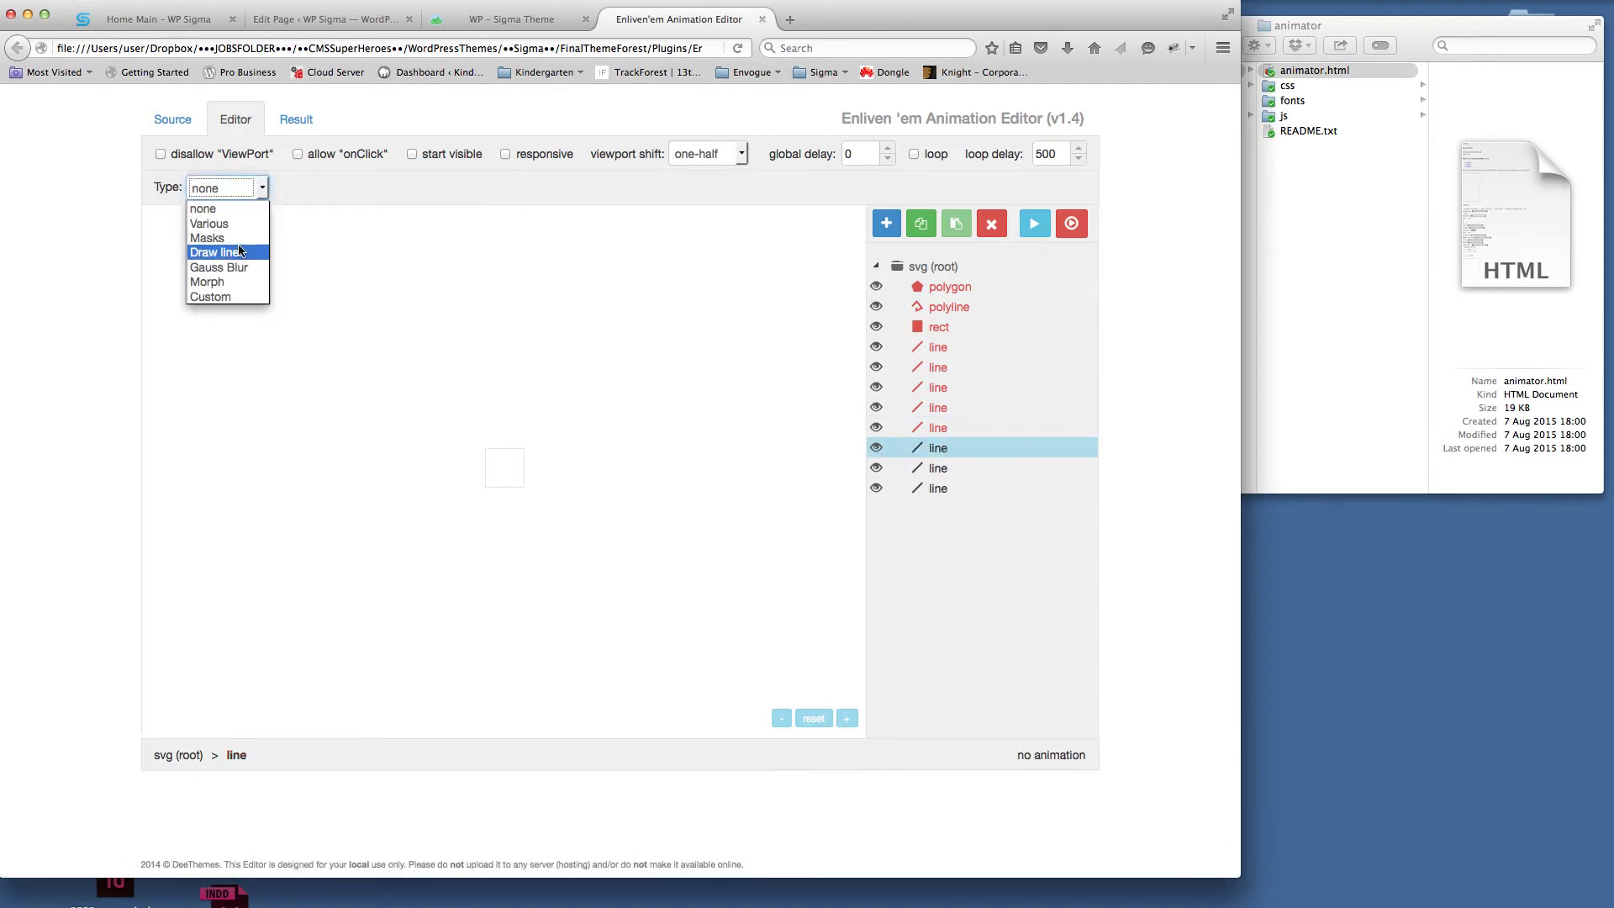
left_click(239, 251)
left_click(935, 468)
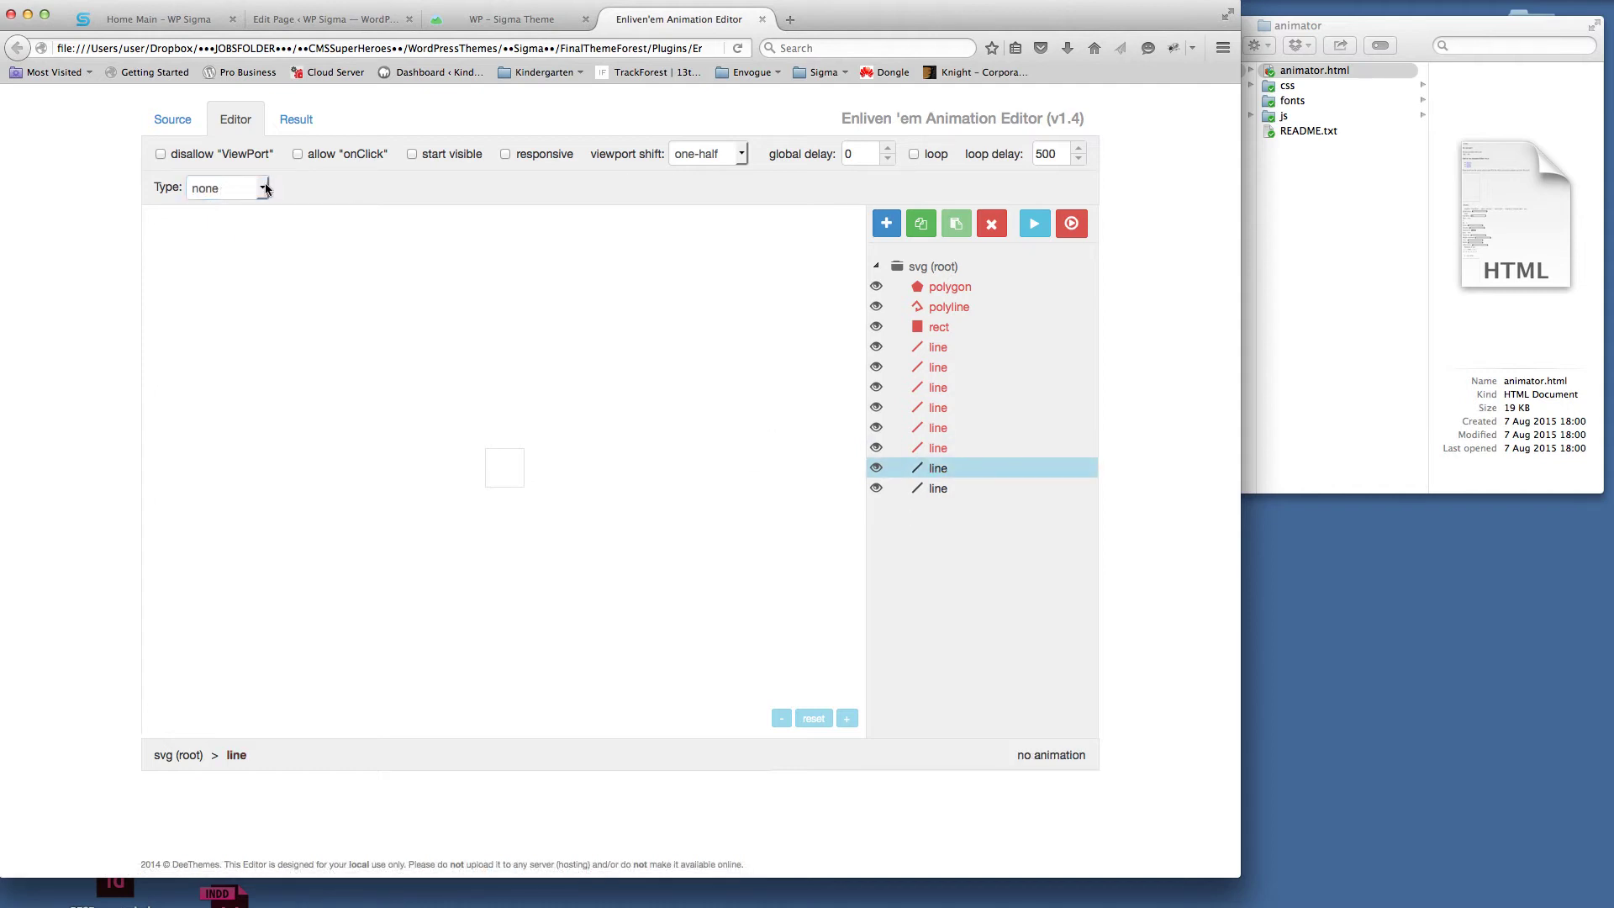
left_click(262, 188)
left_click(242, 263)
left_click(915, 496)
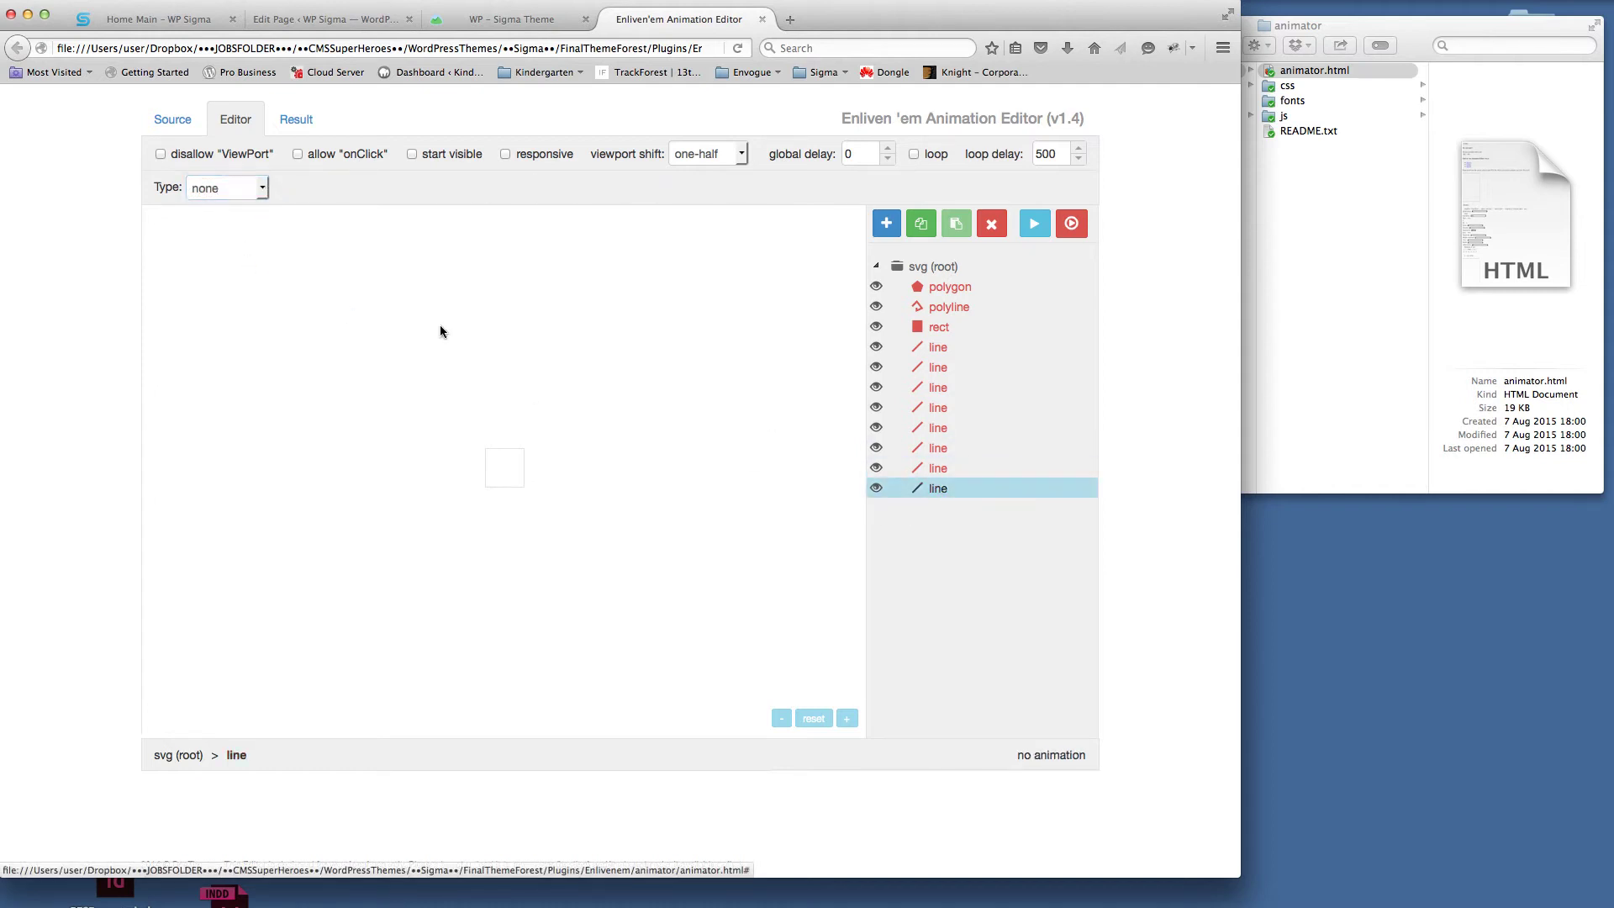
left_click(262, 189)
left_click(244, 253)
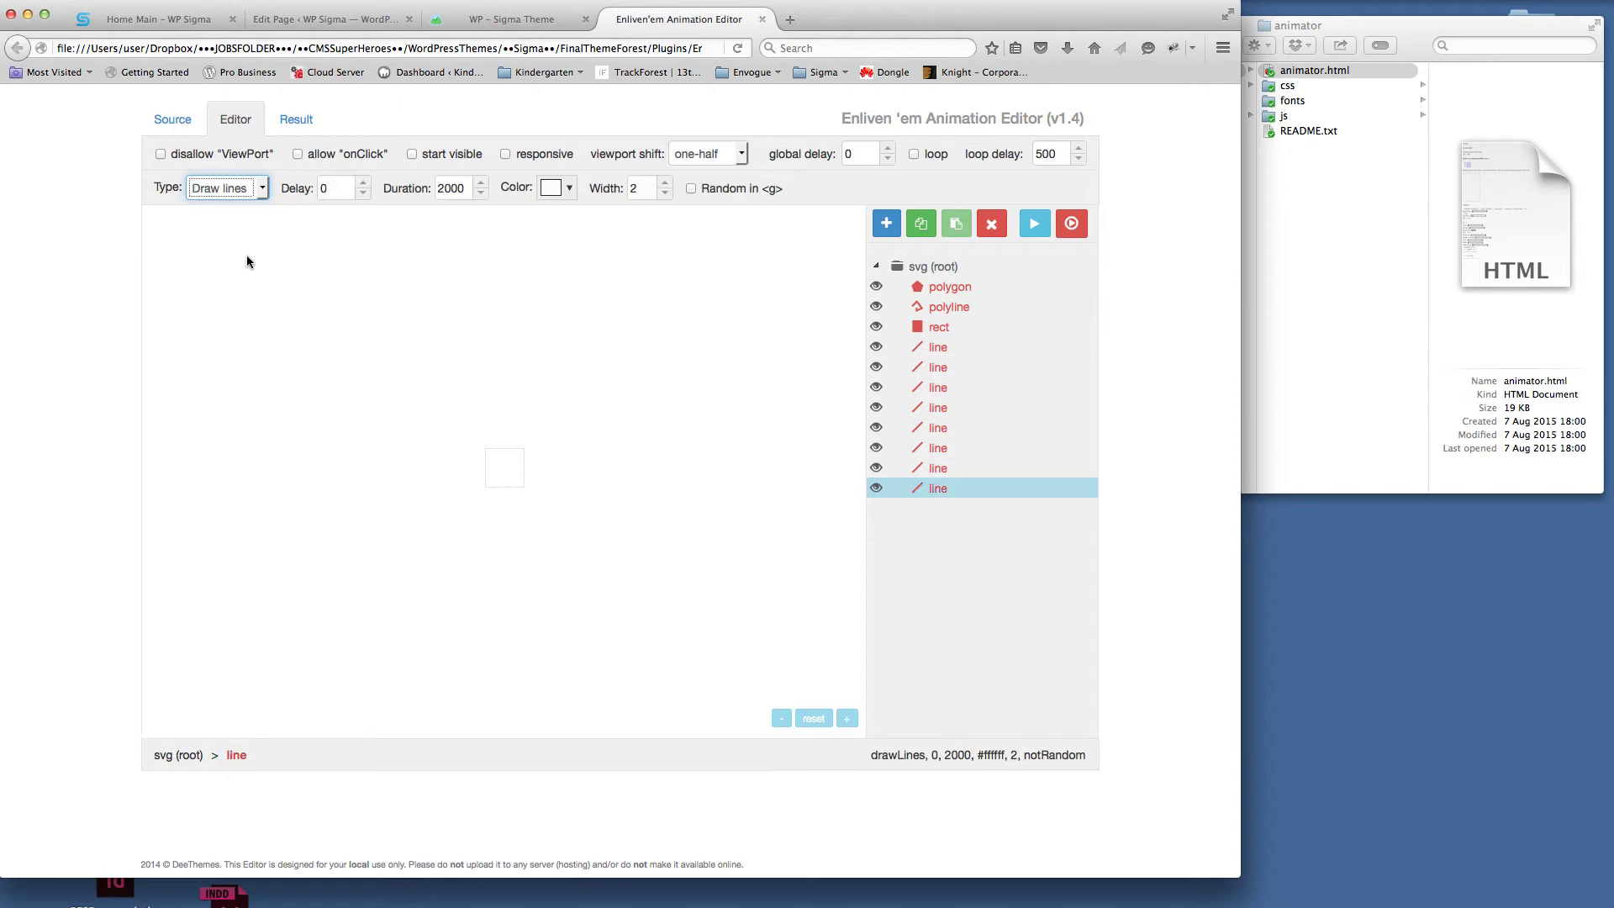
Step: Select all the animated SVG code in the Result tab and copy it with Edit > Copy
left_click(297, 120)
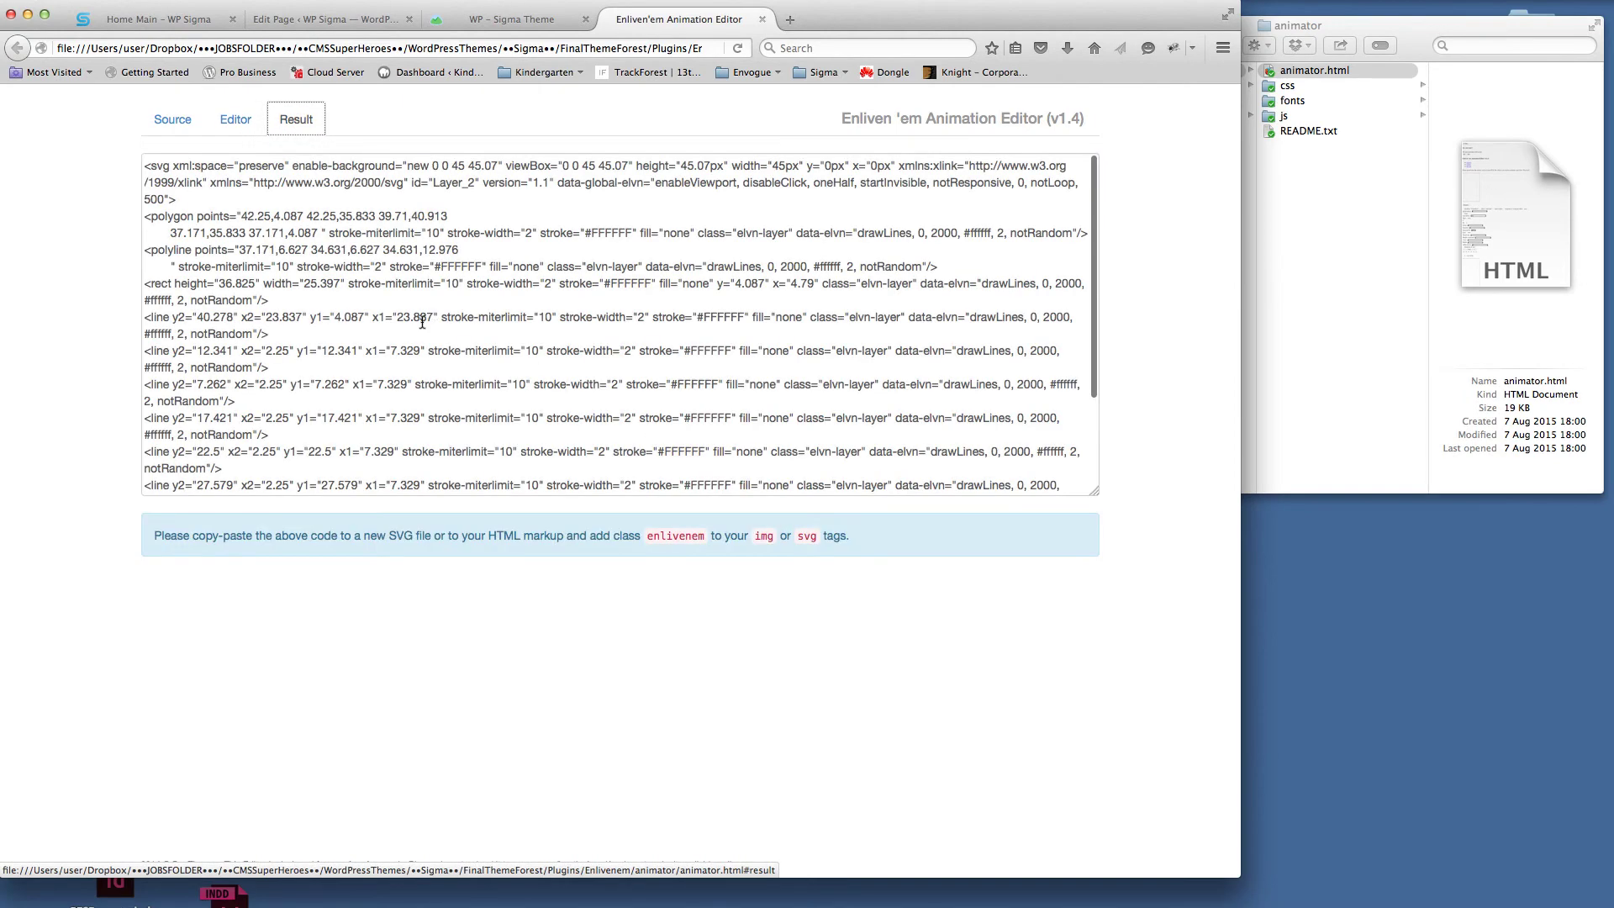
key("super+a")
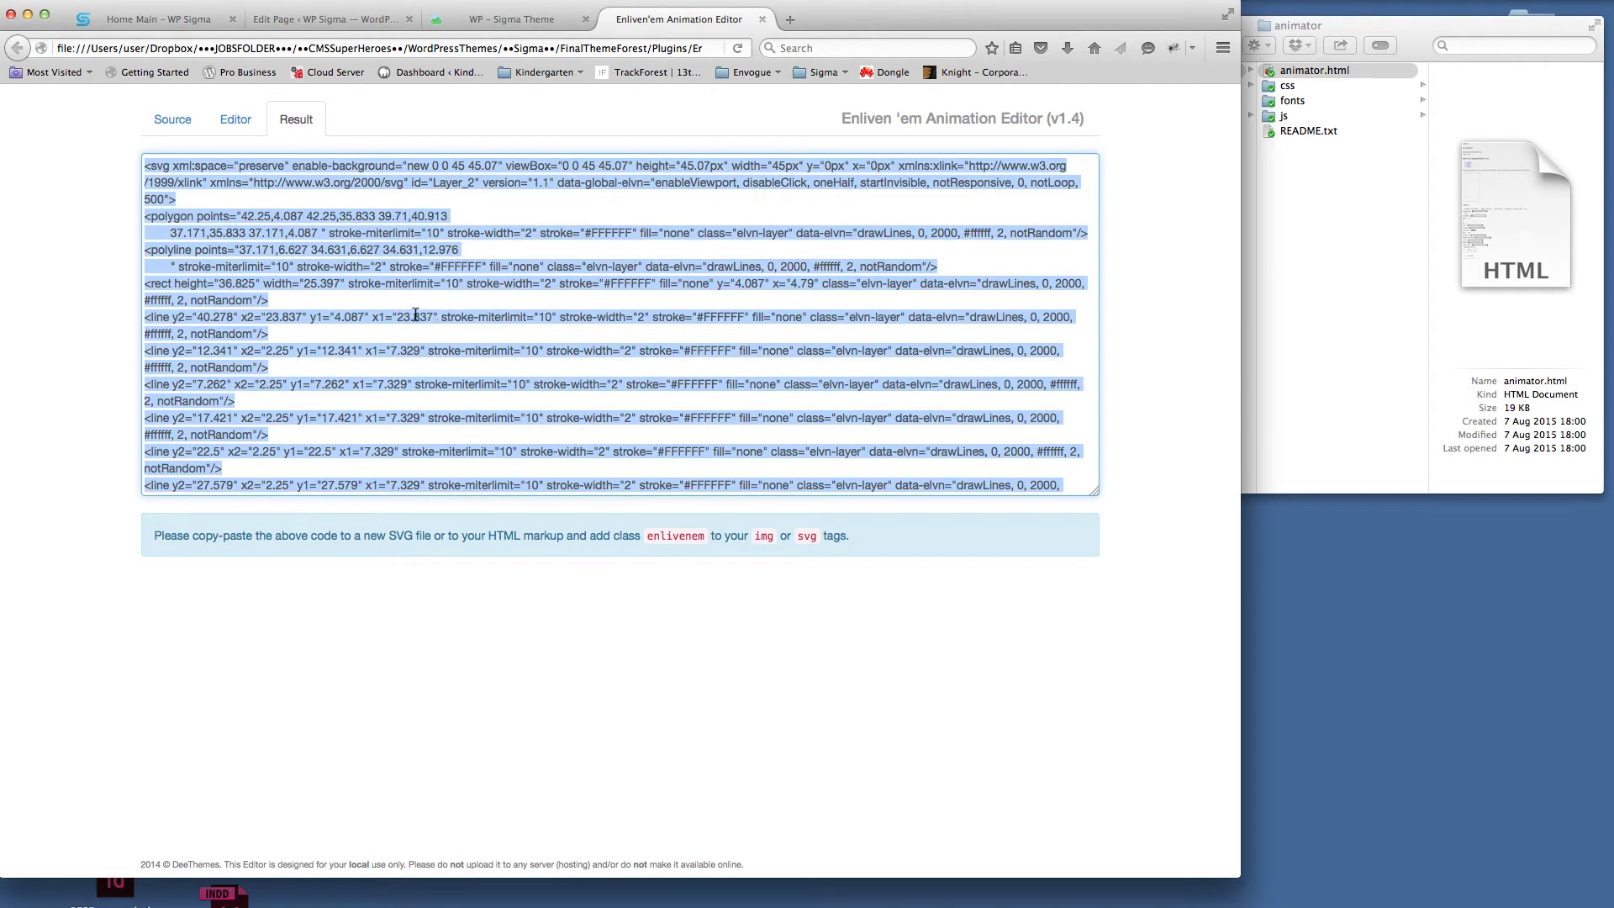
left_click(147, 1)
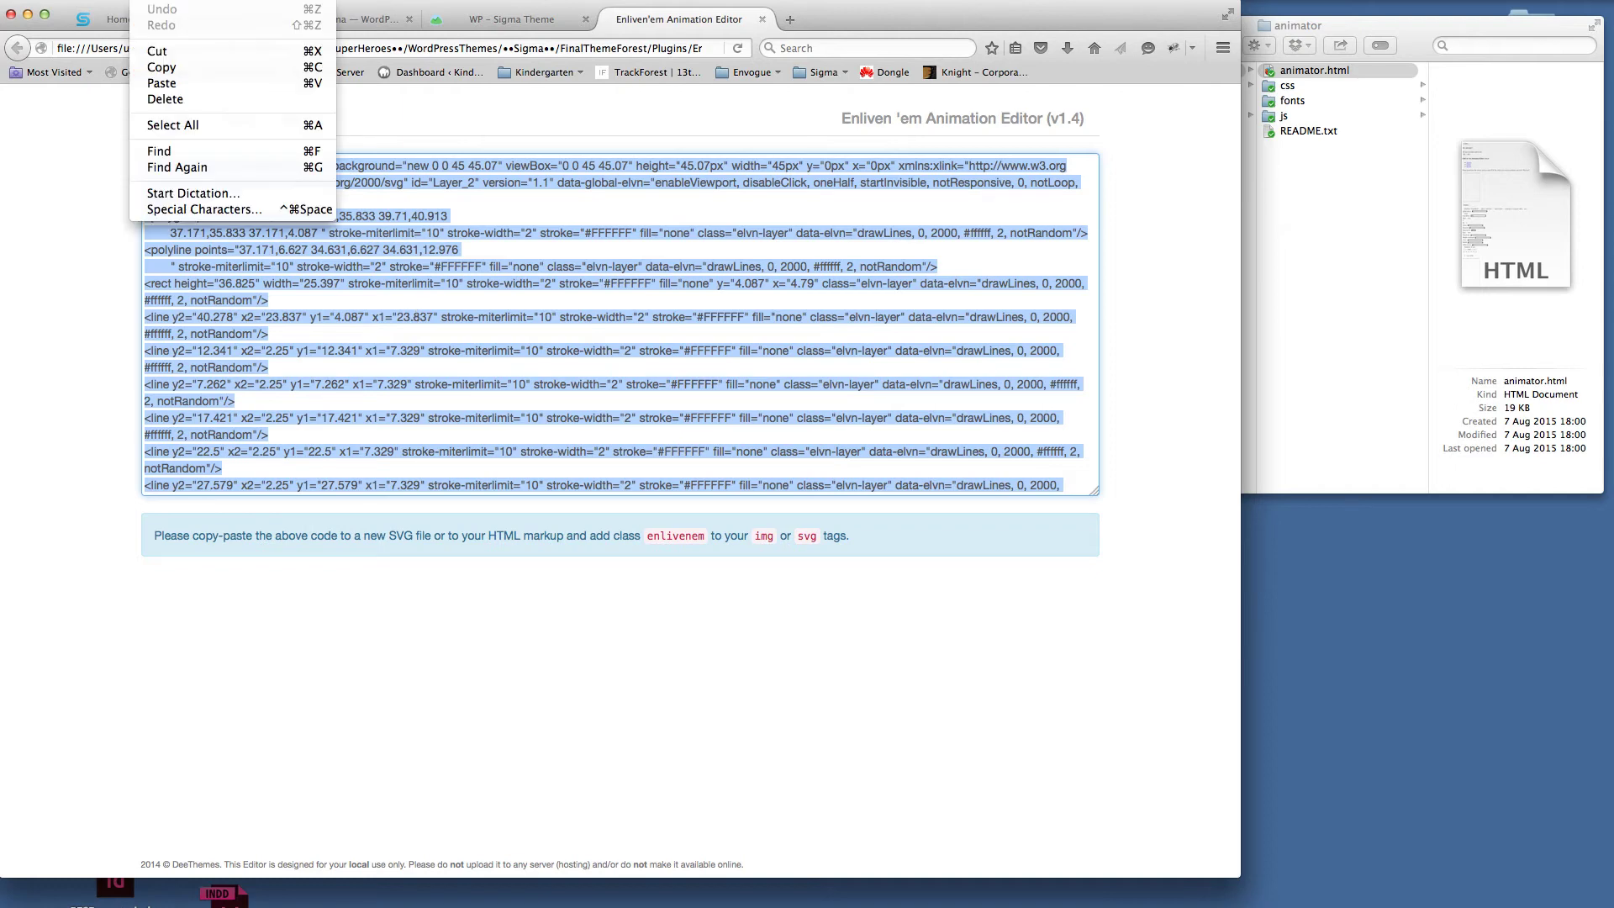
left_click(160, 72)
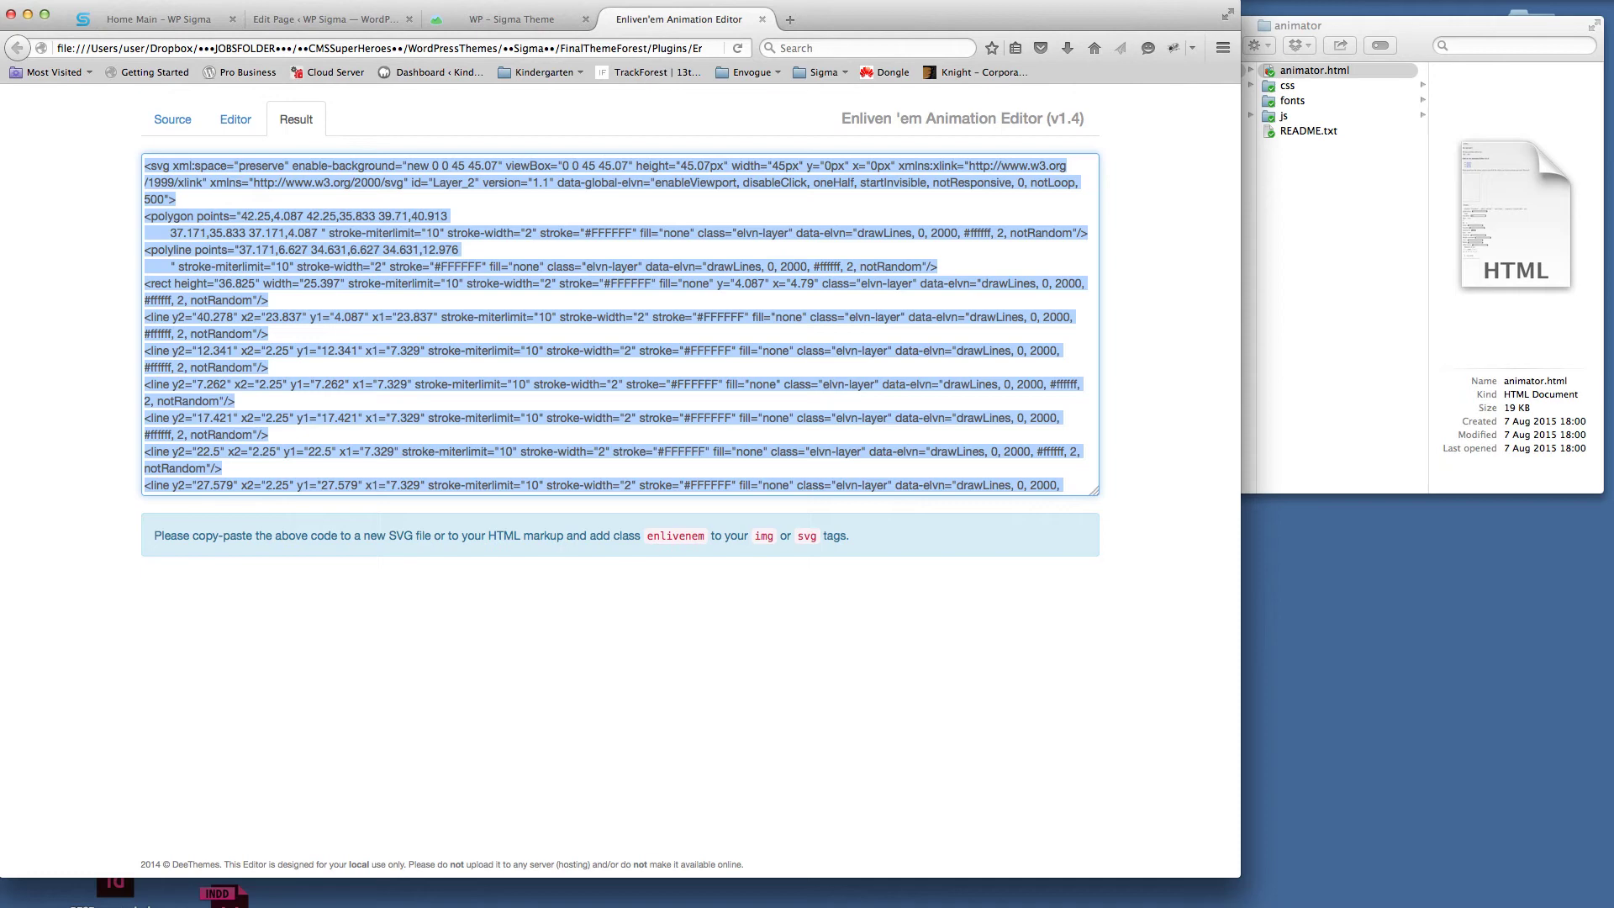
Step: Paste the SVG code into a new TextEdit document, enlarge its window, and start saving it
key("super+Tab")
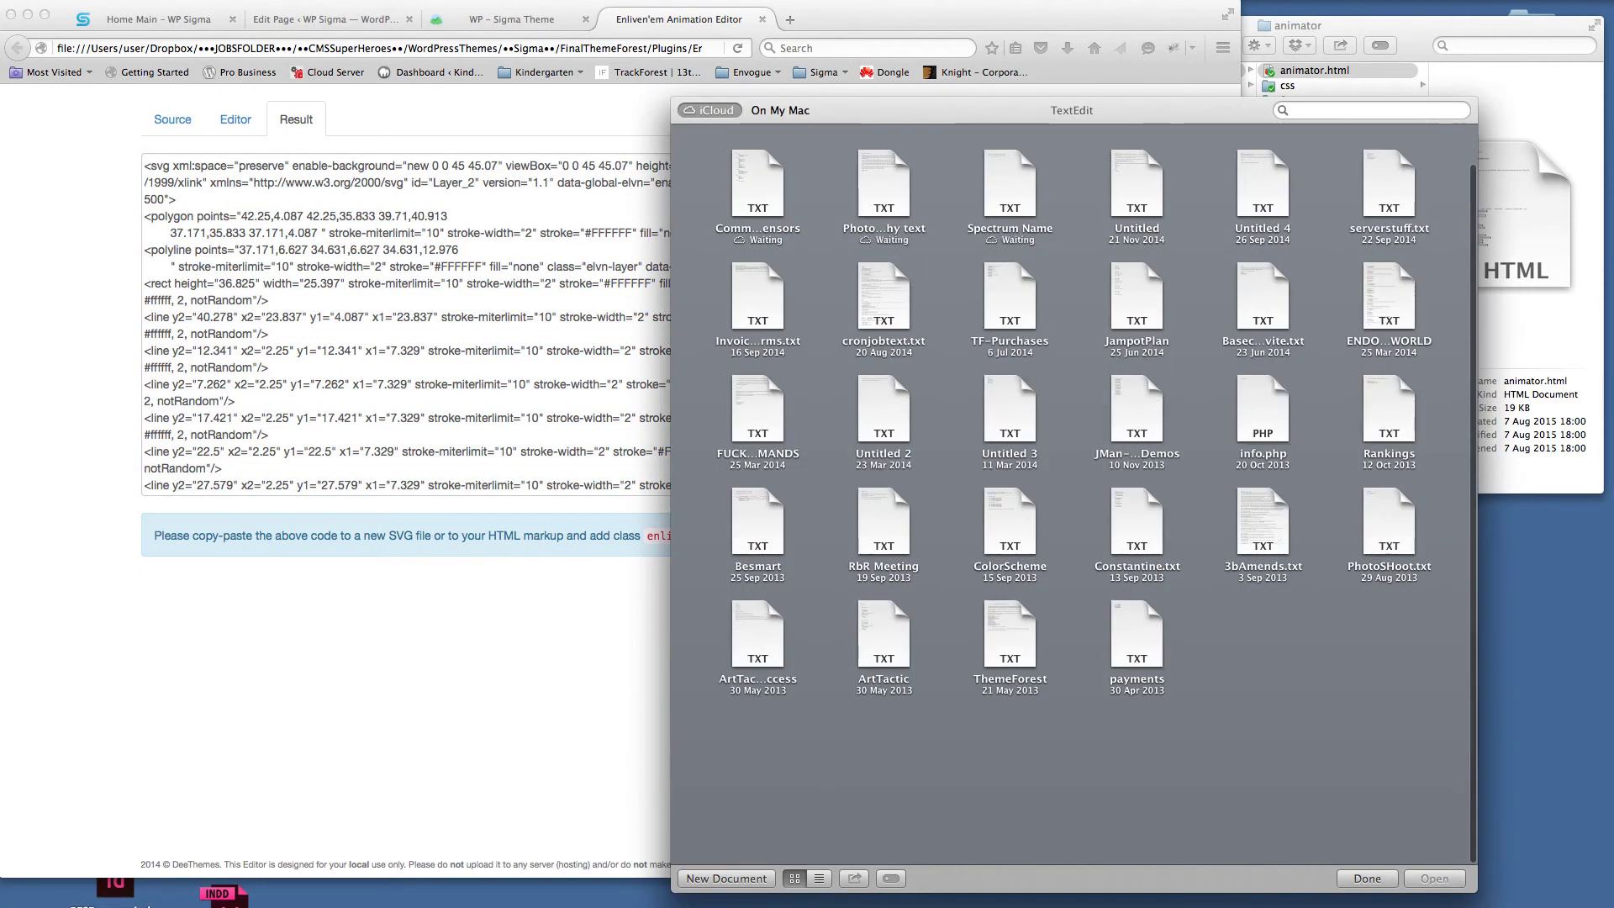
left_click(720, 879)
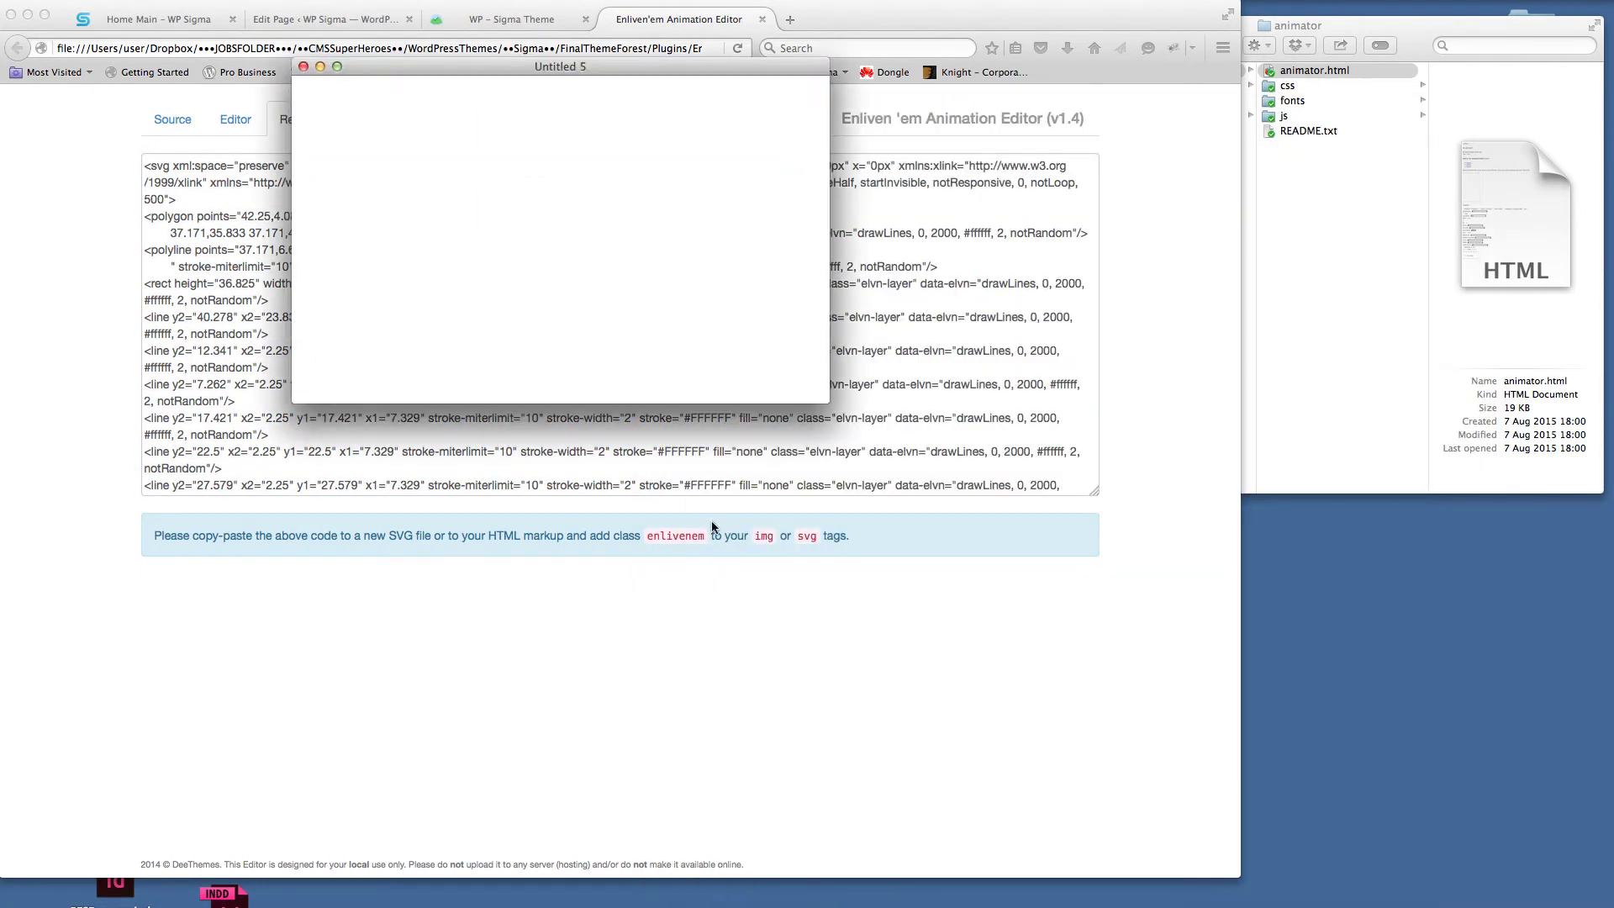
key("super+v")
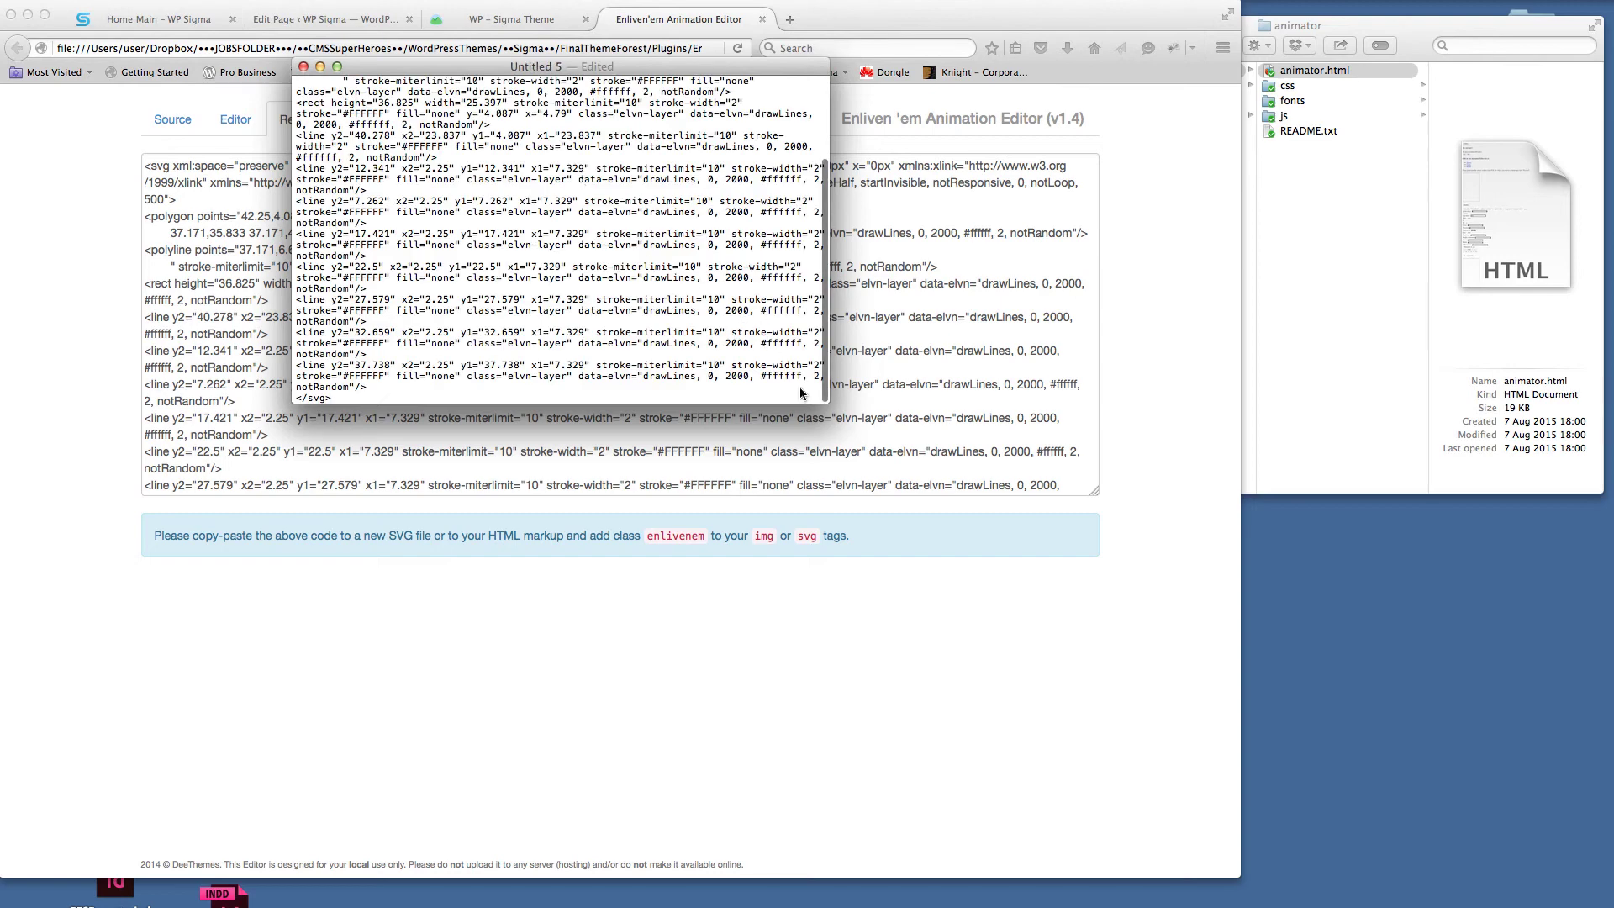
left_click_drag(827, 401, 1094, 593)
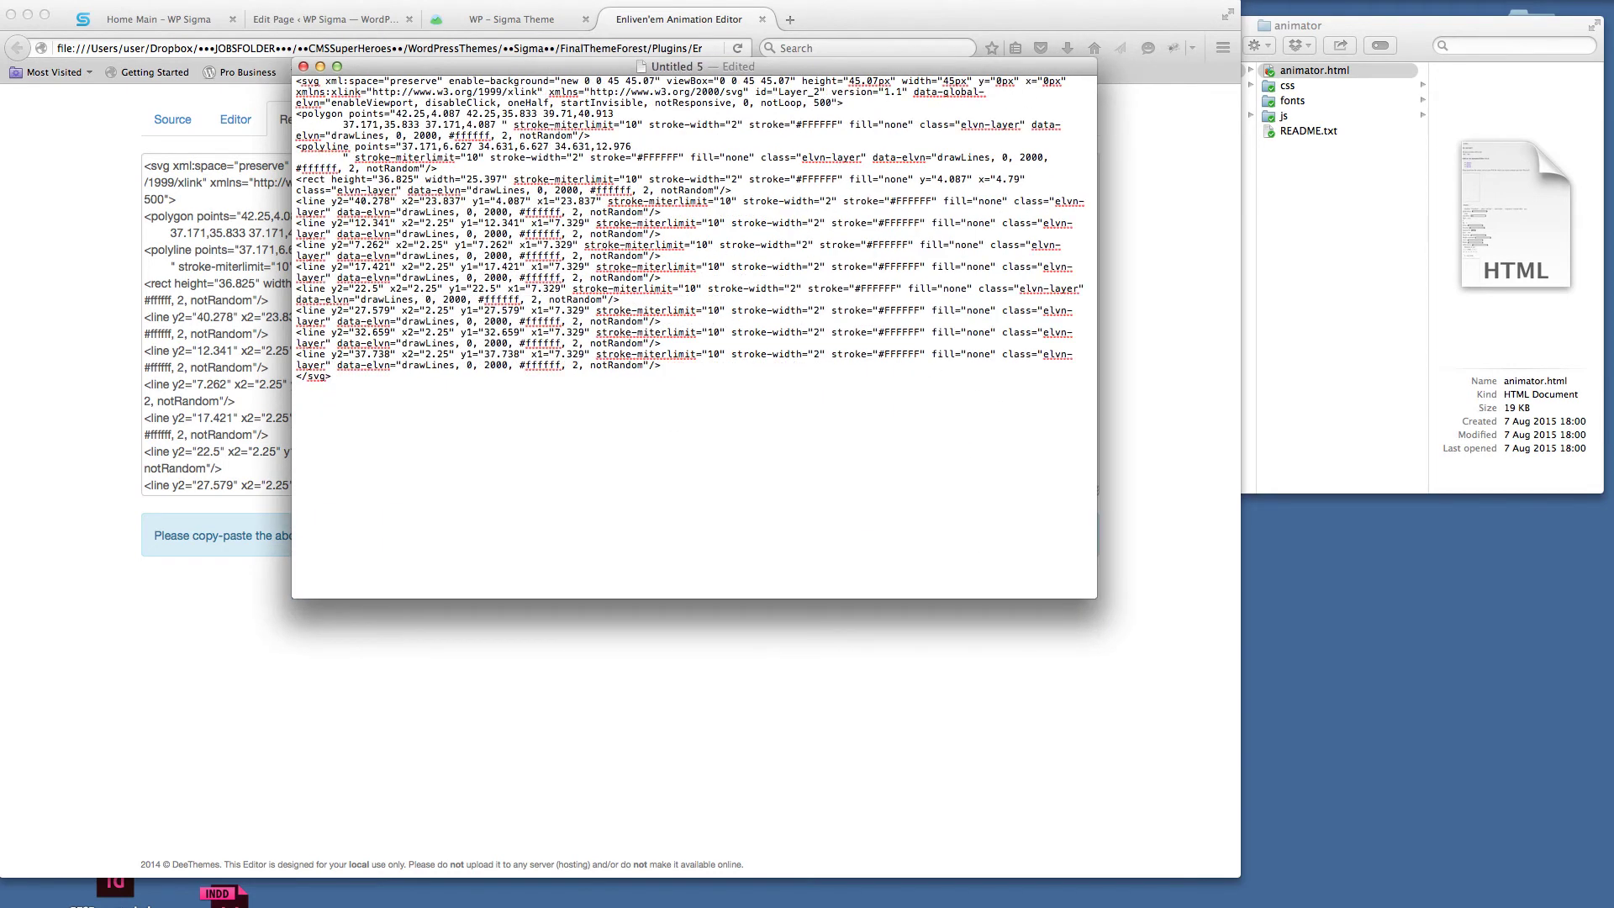
key("super+s")
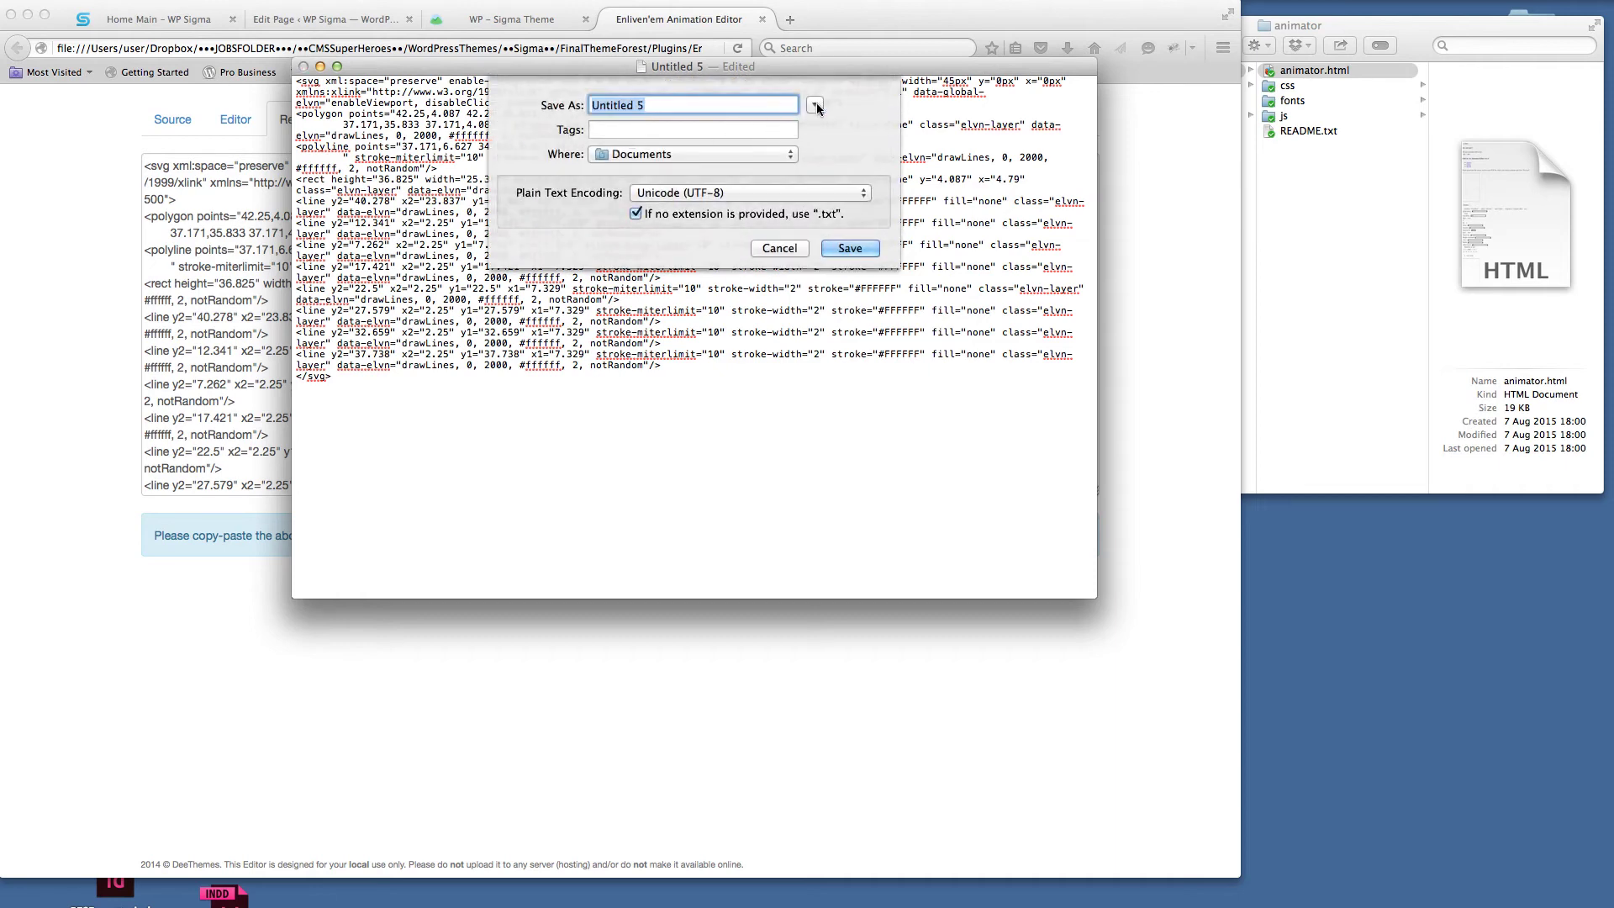
Step: Set the save location to the Desktop
left_click(814, 105)
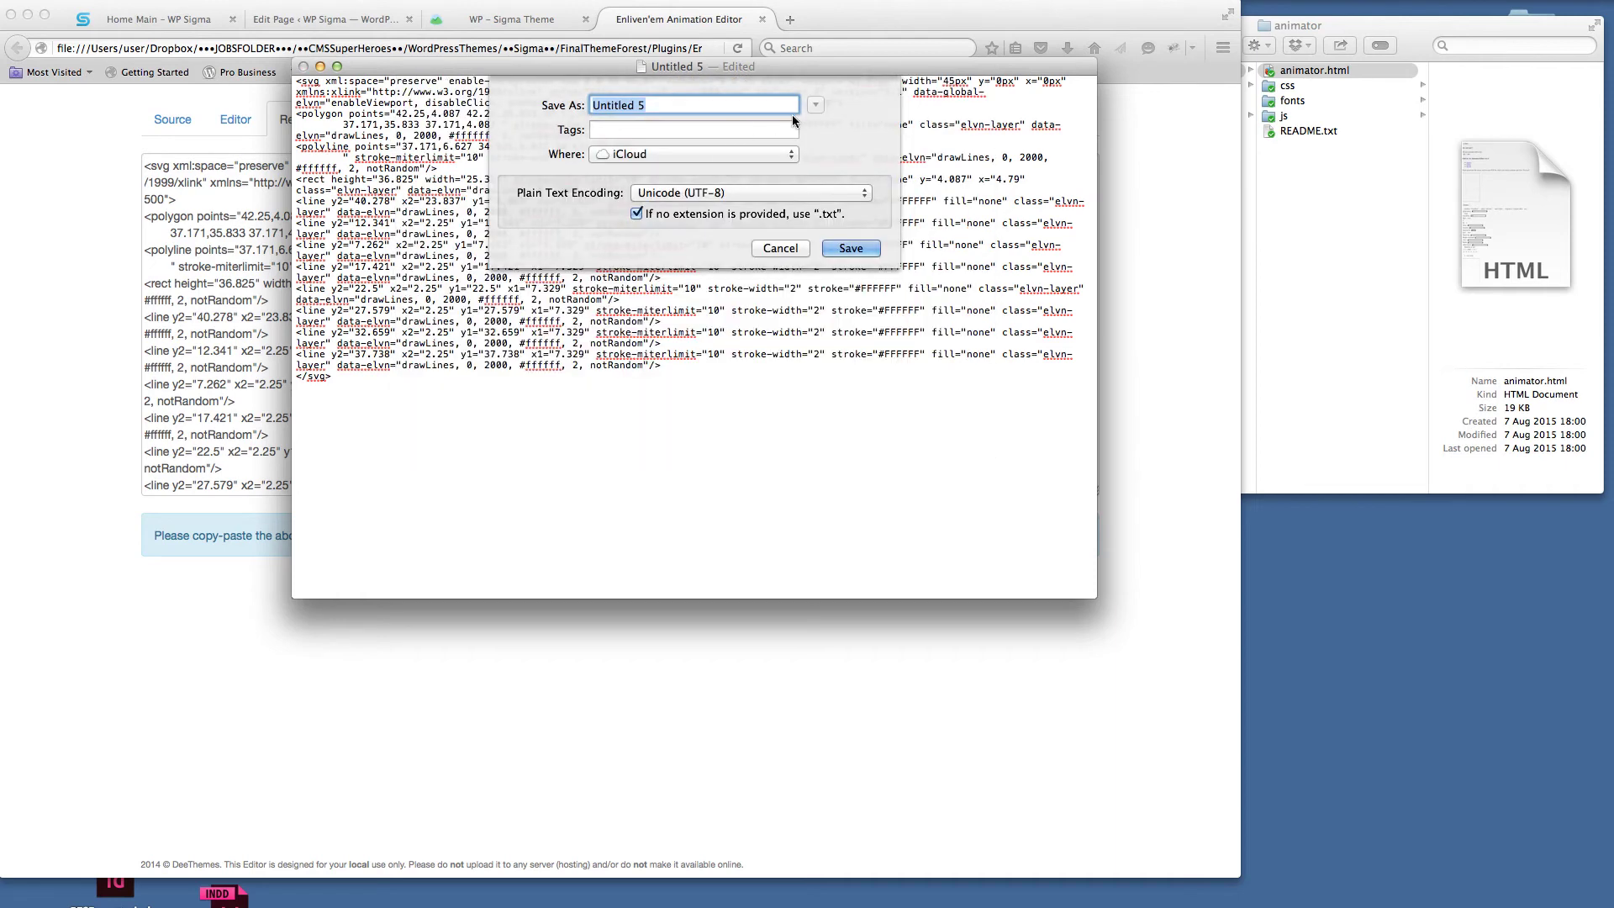
left_click(754, 151)
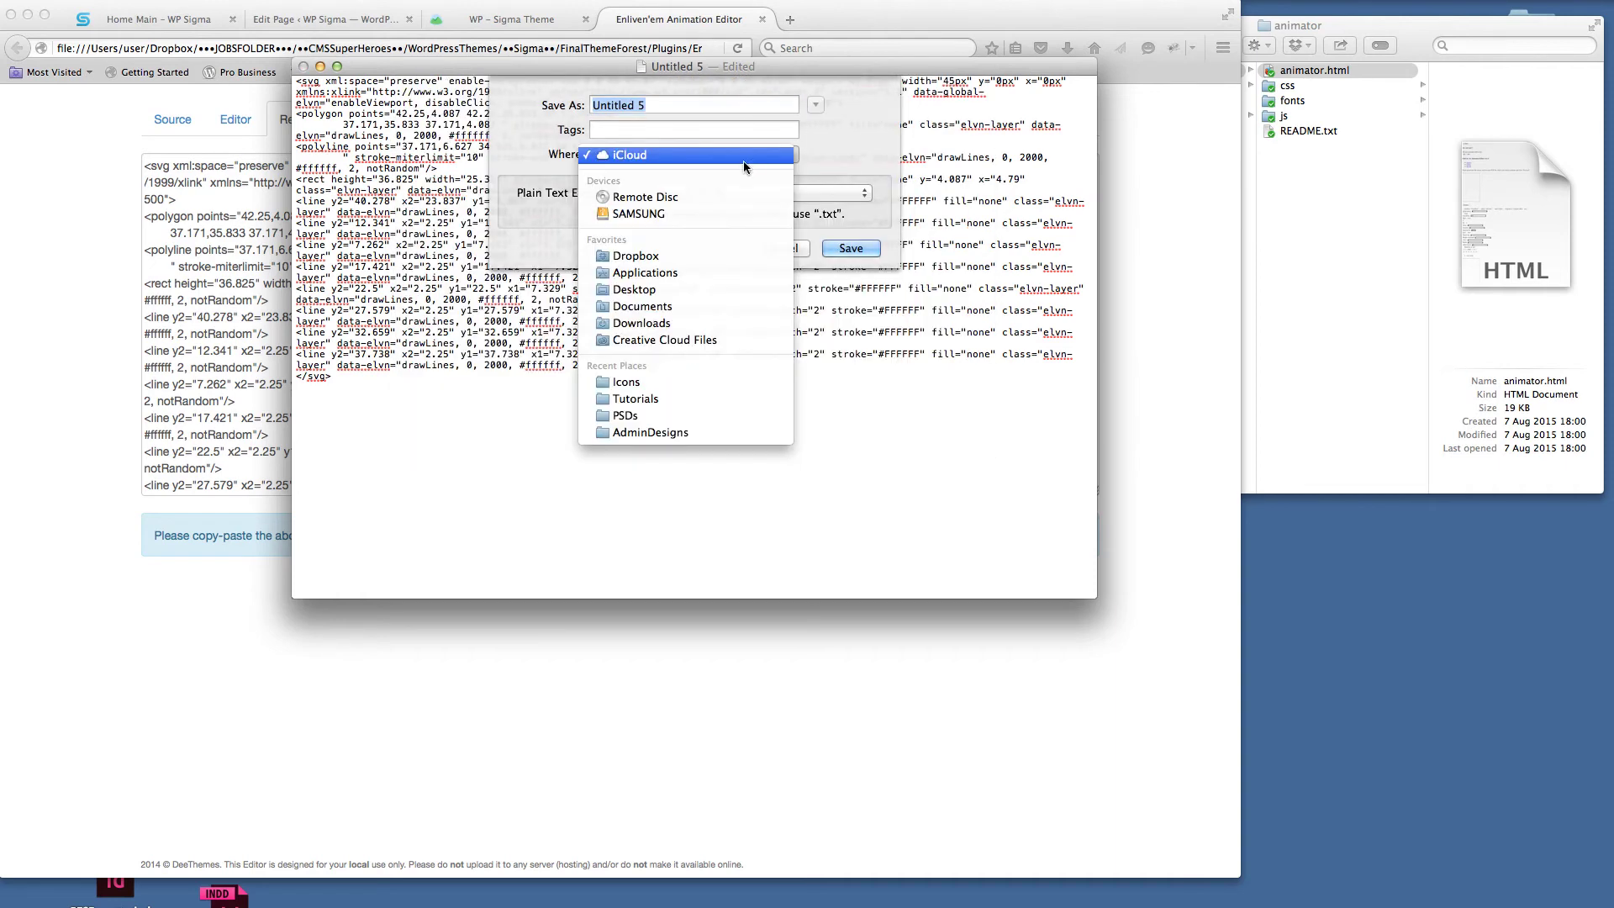
left_click(680, 290)
left_click(815, 105)
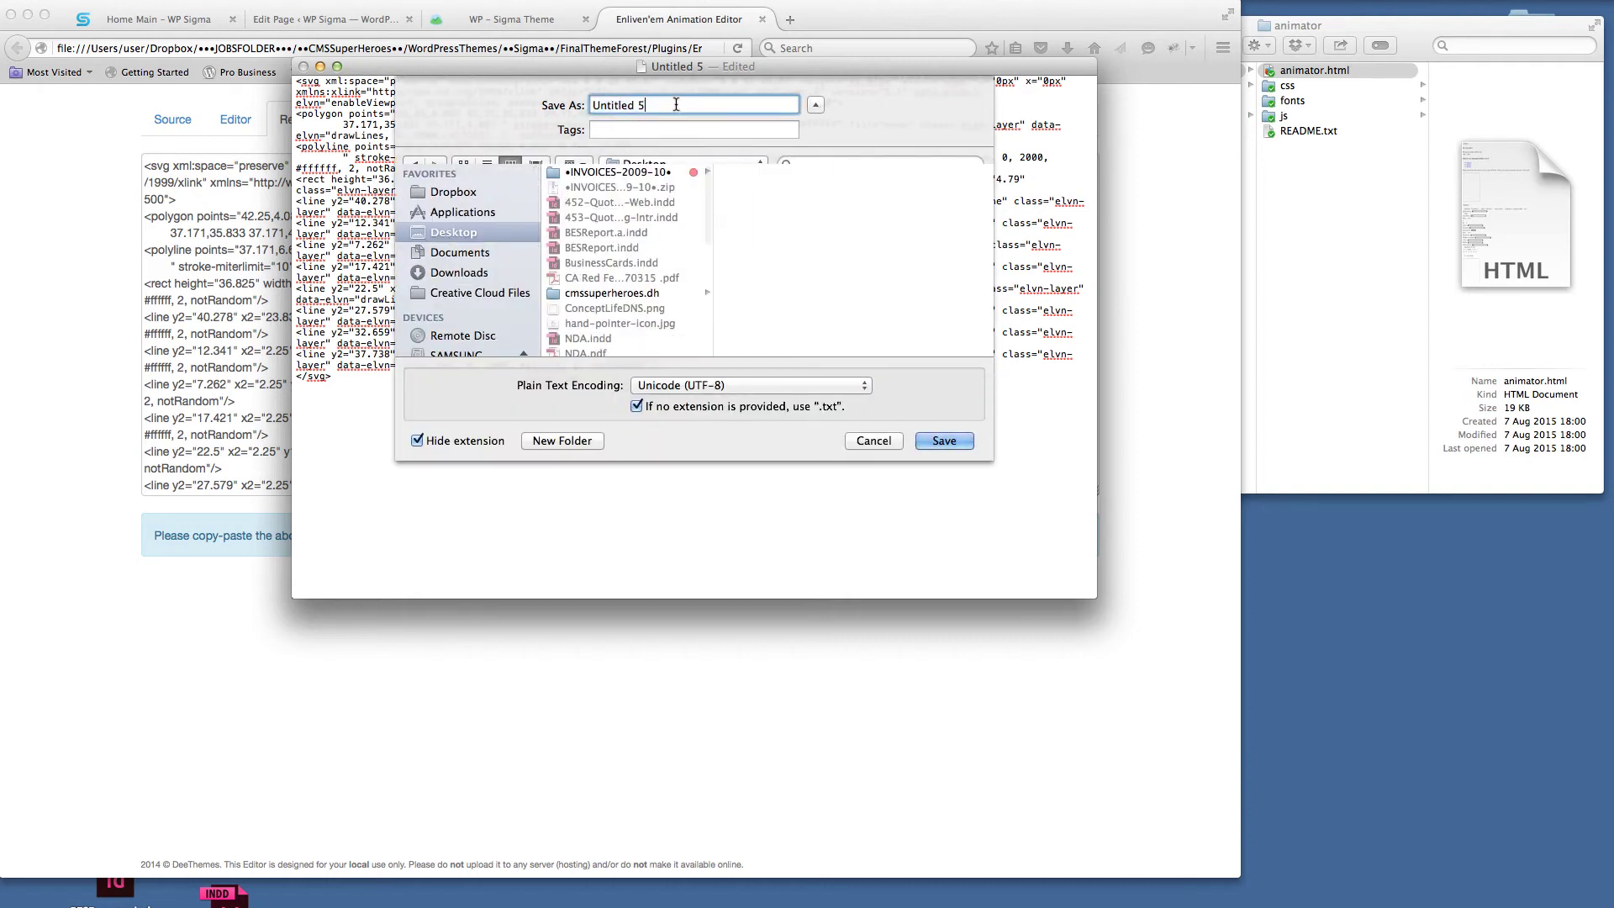
Step: Save the file as documenticon_animated.svg, keeping the .svg extension, then close the document
type("documenticon_animated")
left_click(462, 442)
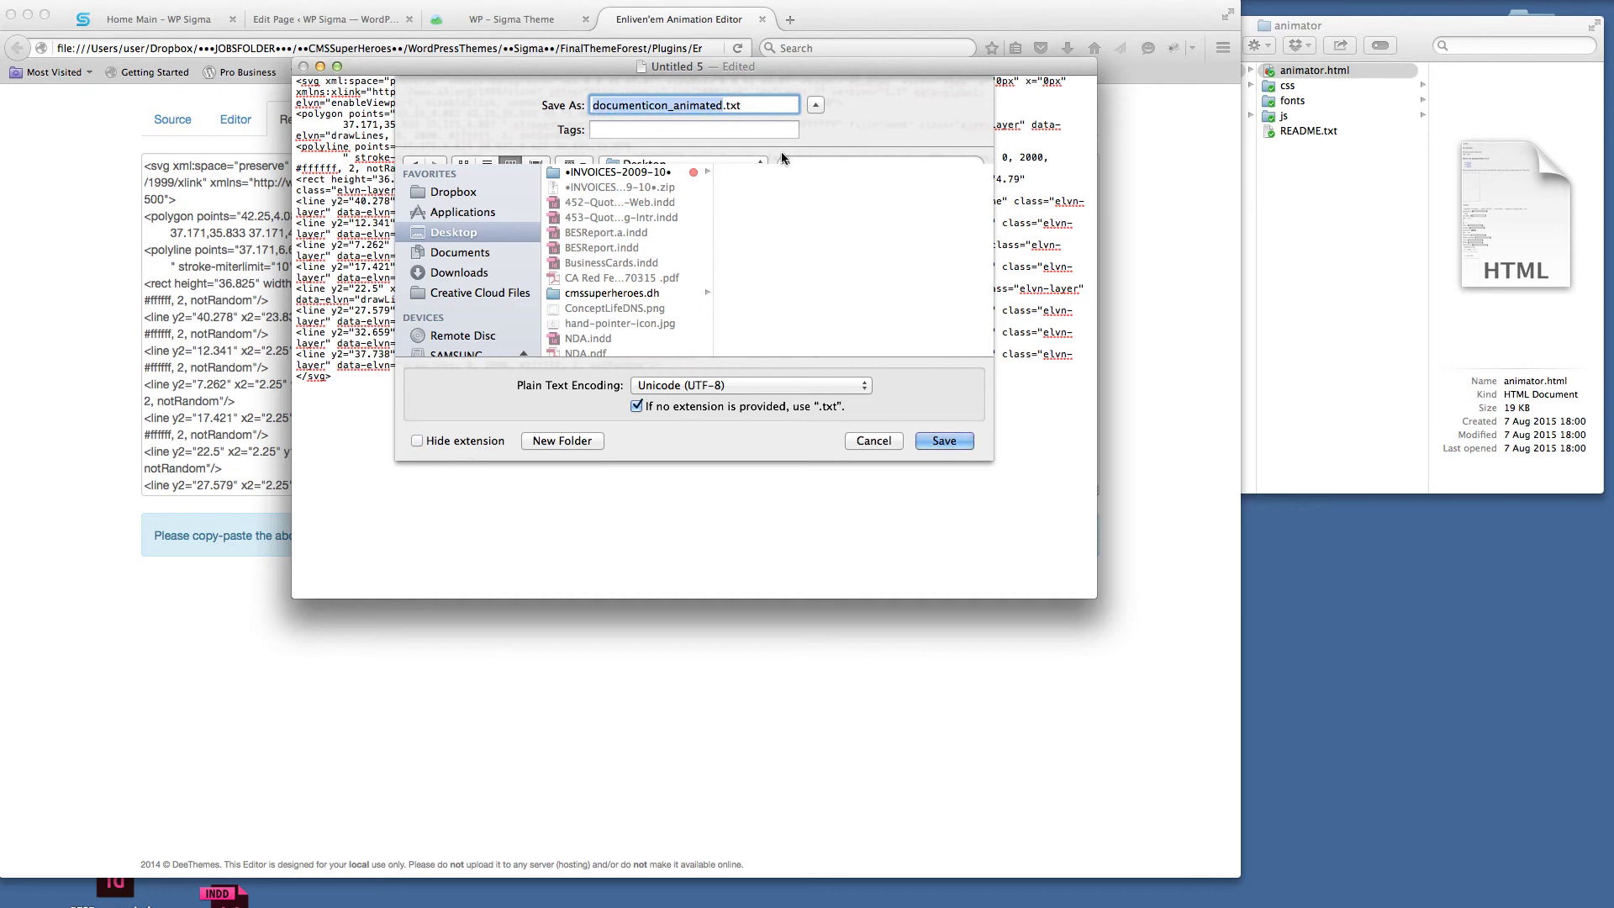
left_click(752, 107)
key("BackSpace")
key("BackSpace")
key("BackSpace")
key("BackSpace")
type(".svg")
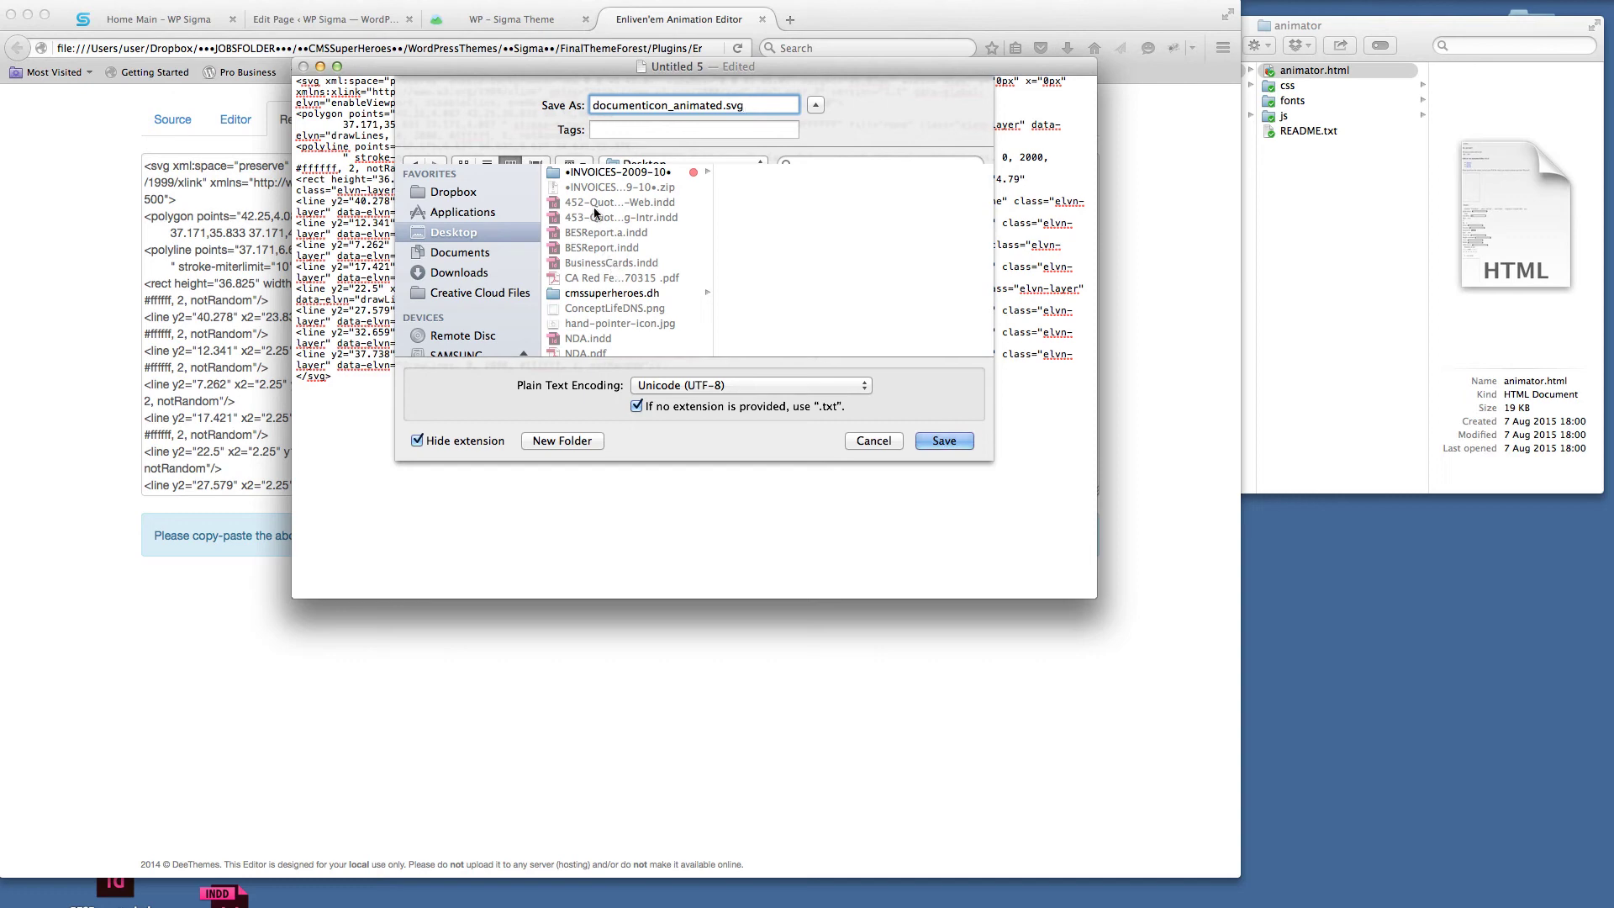
left_click(952, 438)
left_click(1223, 376)
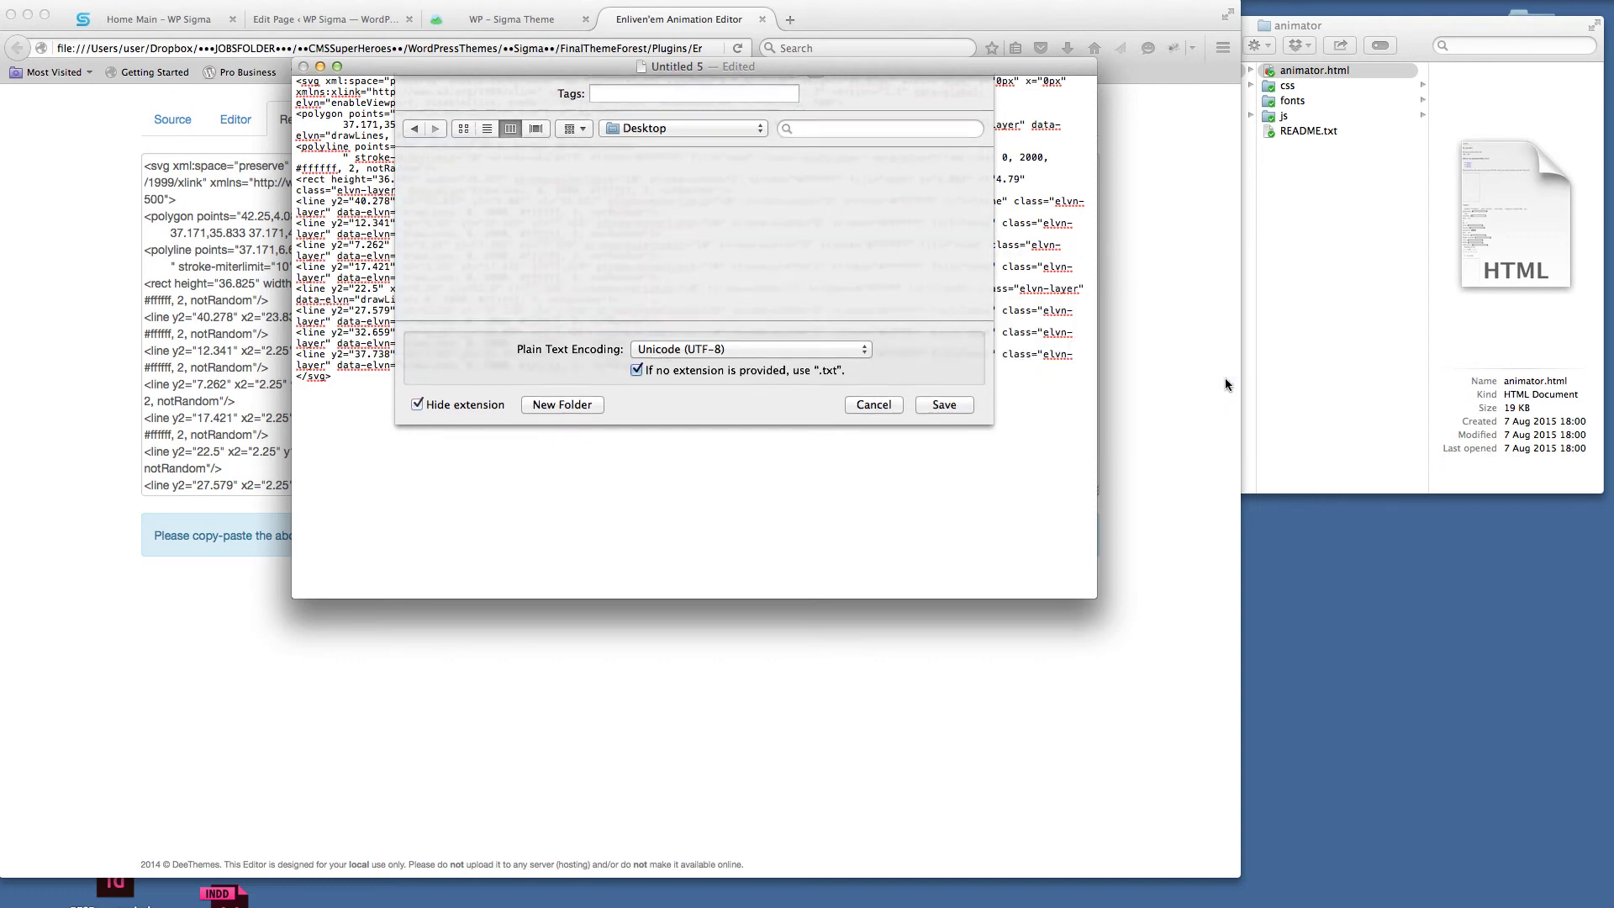
left_click(303, 67)
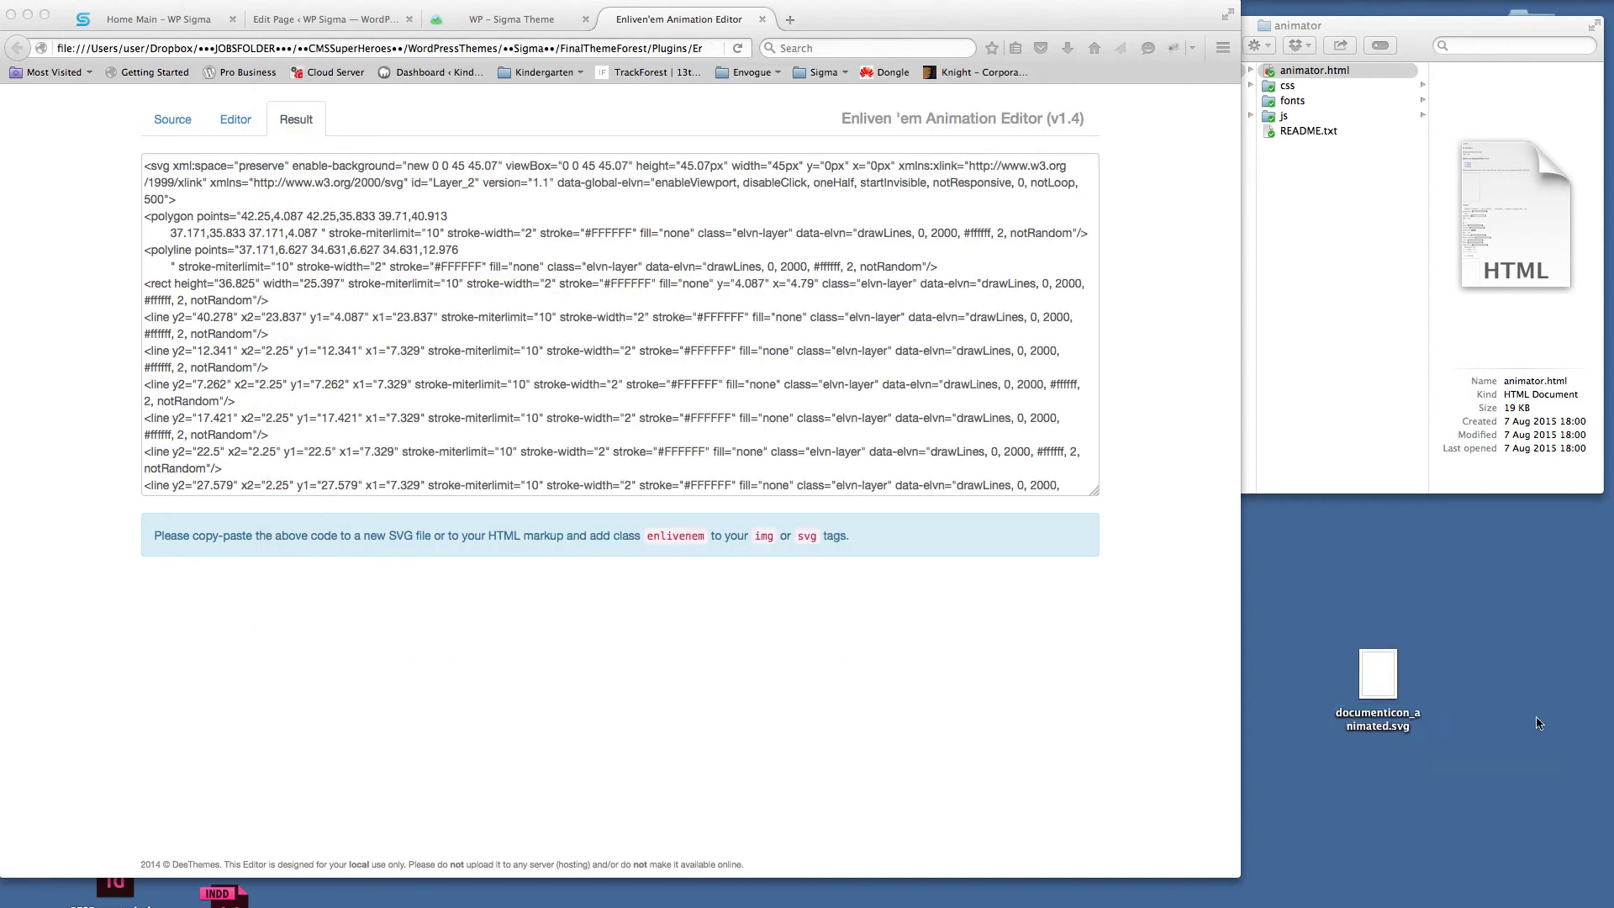
Step: Go to the Edit Page – WP Sigma browser tab and scroll to the CMS Single Fancy Box rows
left_click(854, 679)
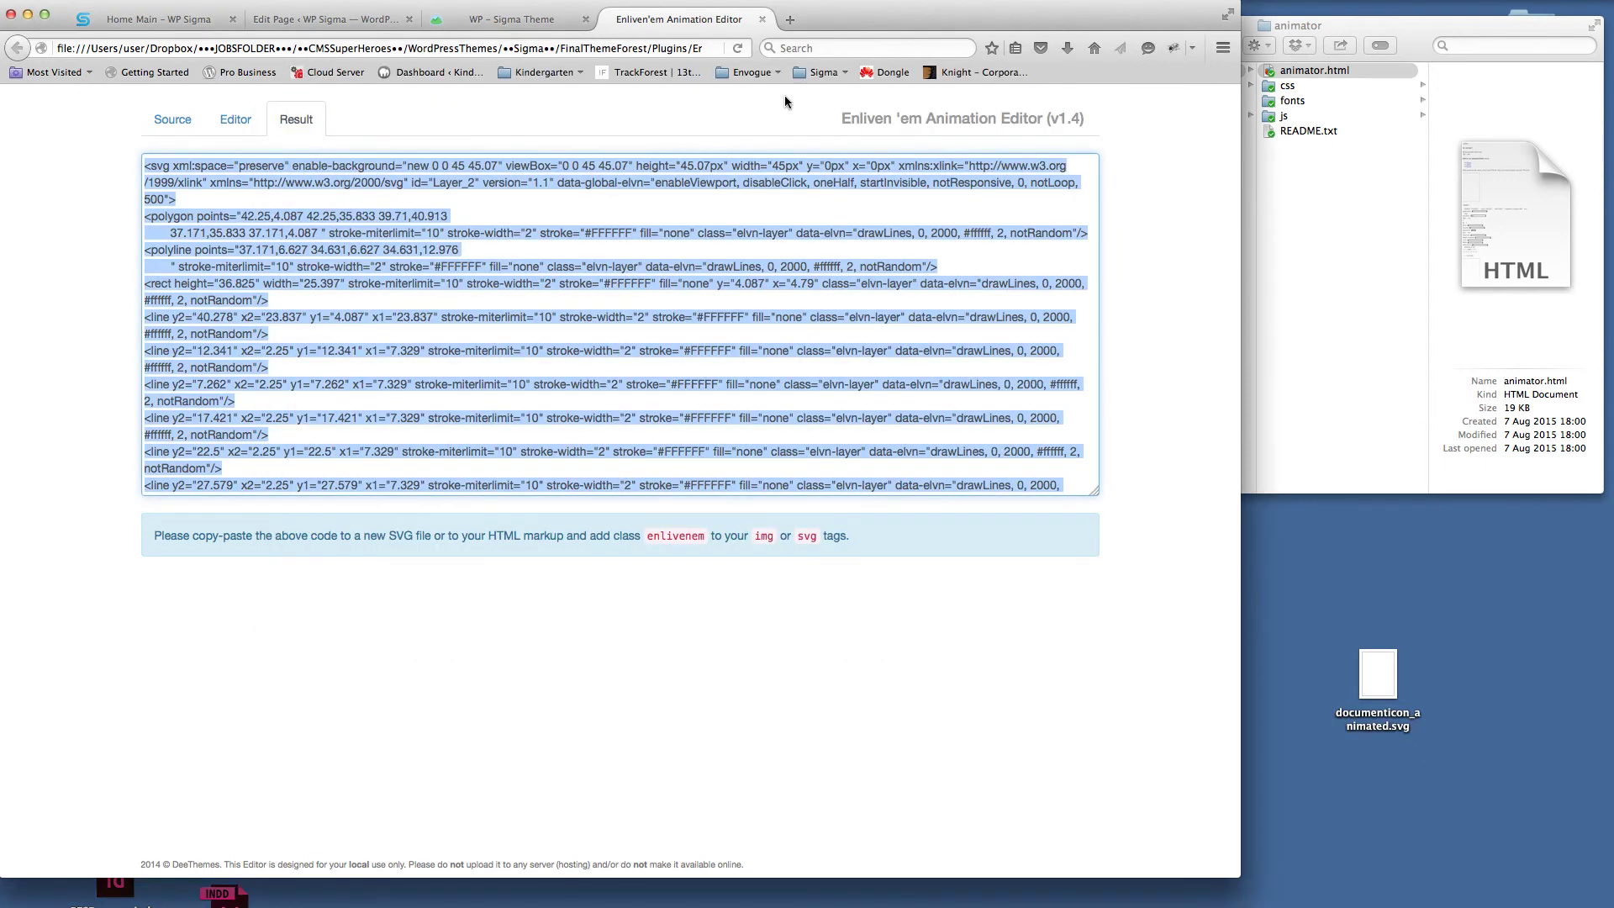
left_click(158, 20)
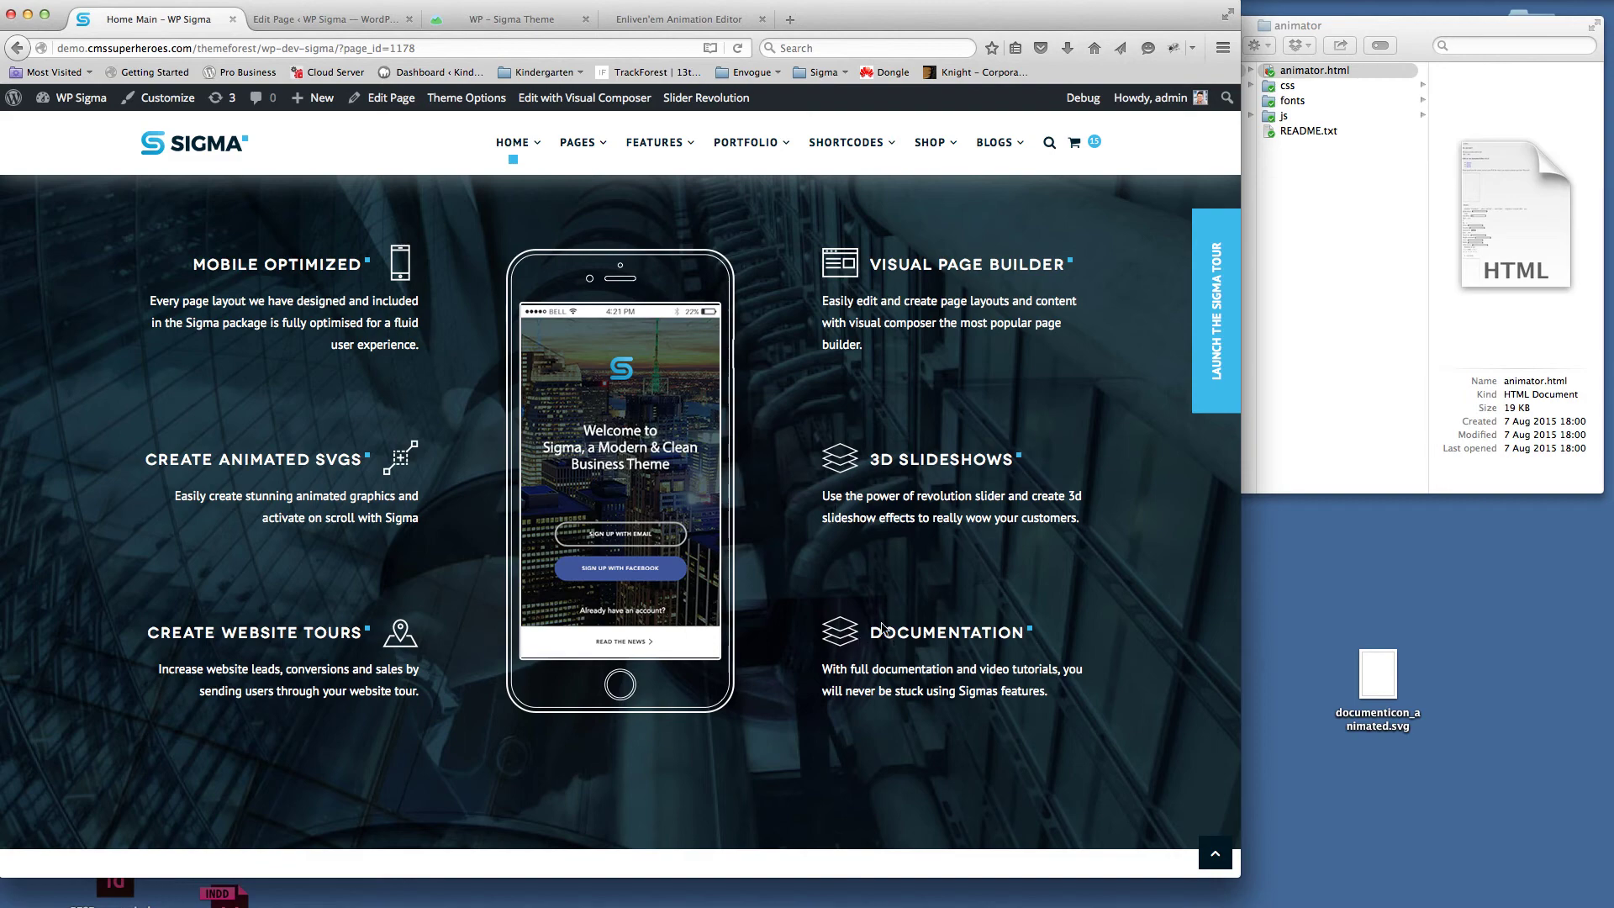
left_click(322, 20)
scroll(785, 444, "down", 10)
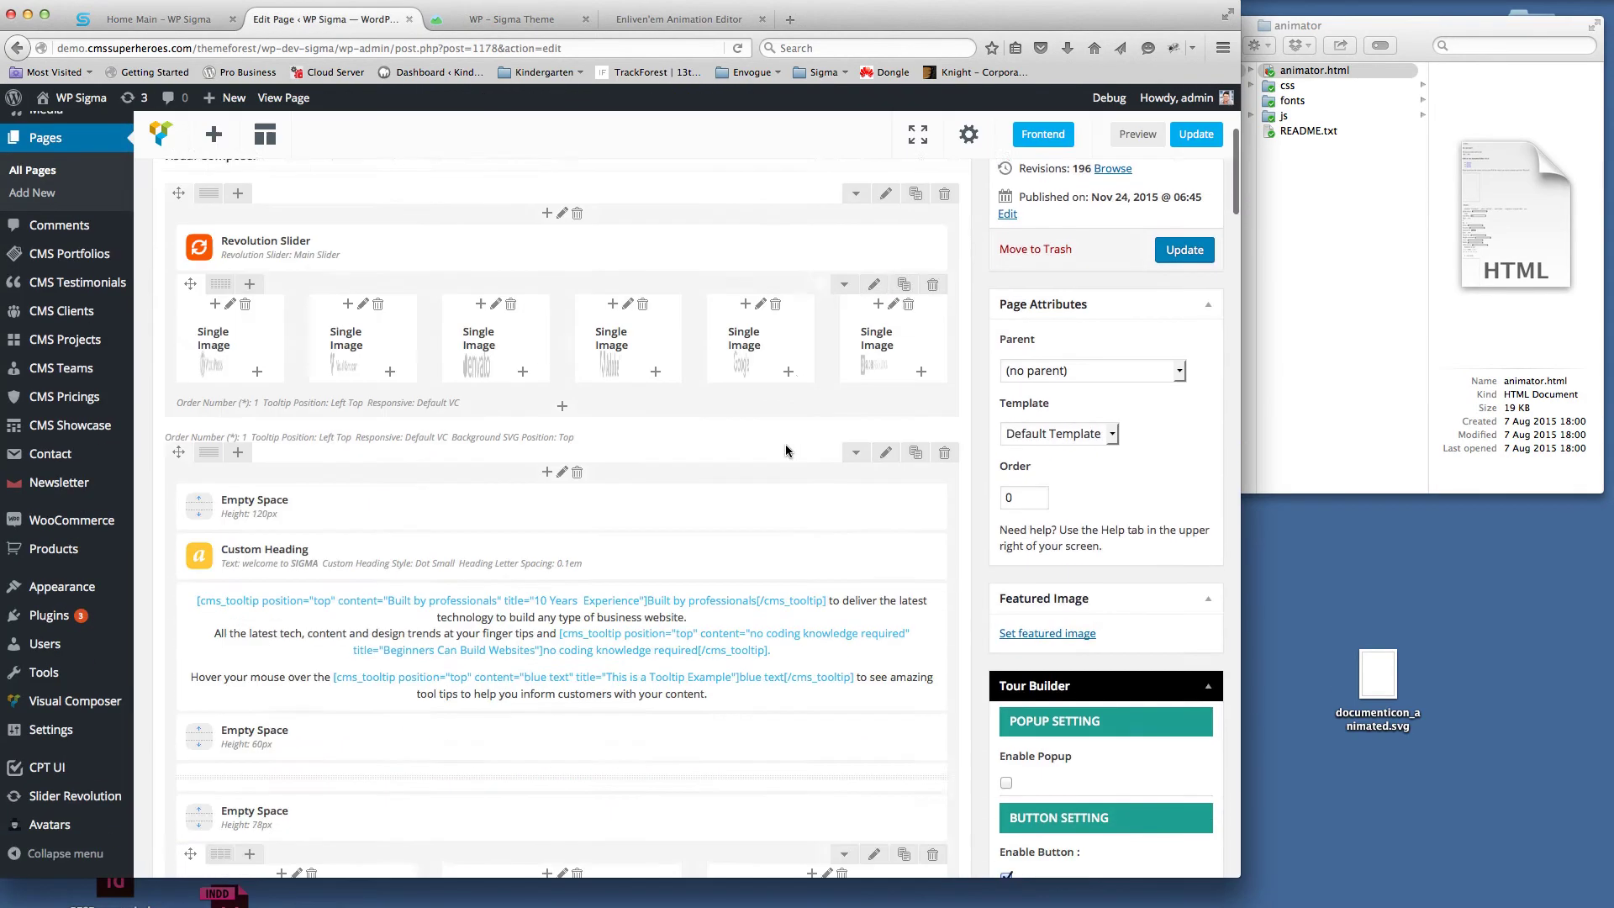
scroll(758, 443, "down", 20)
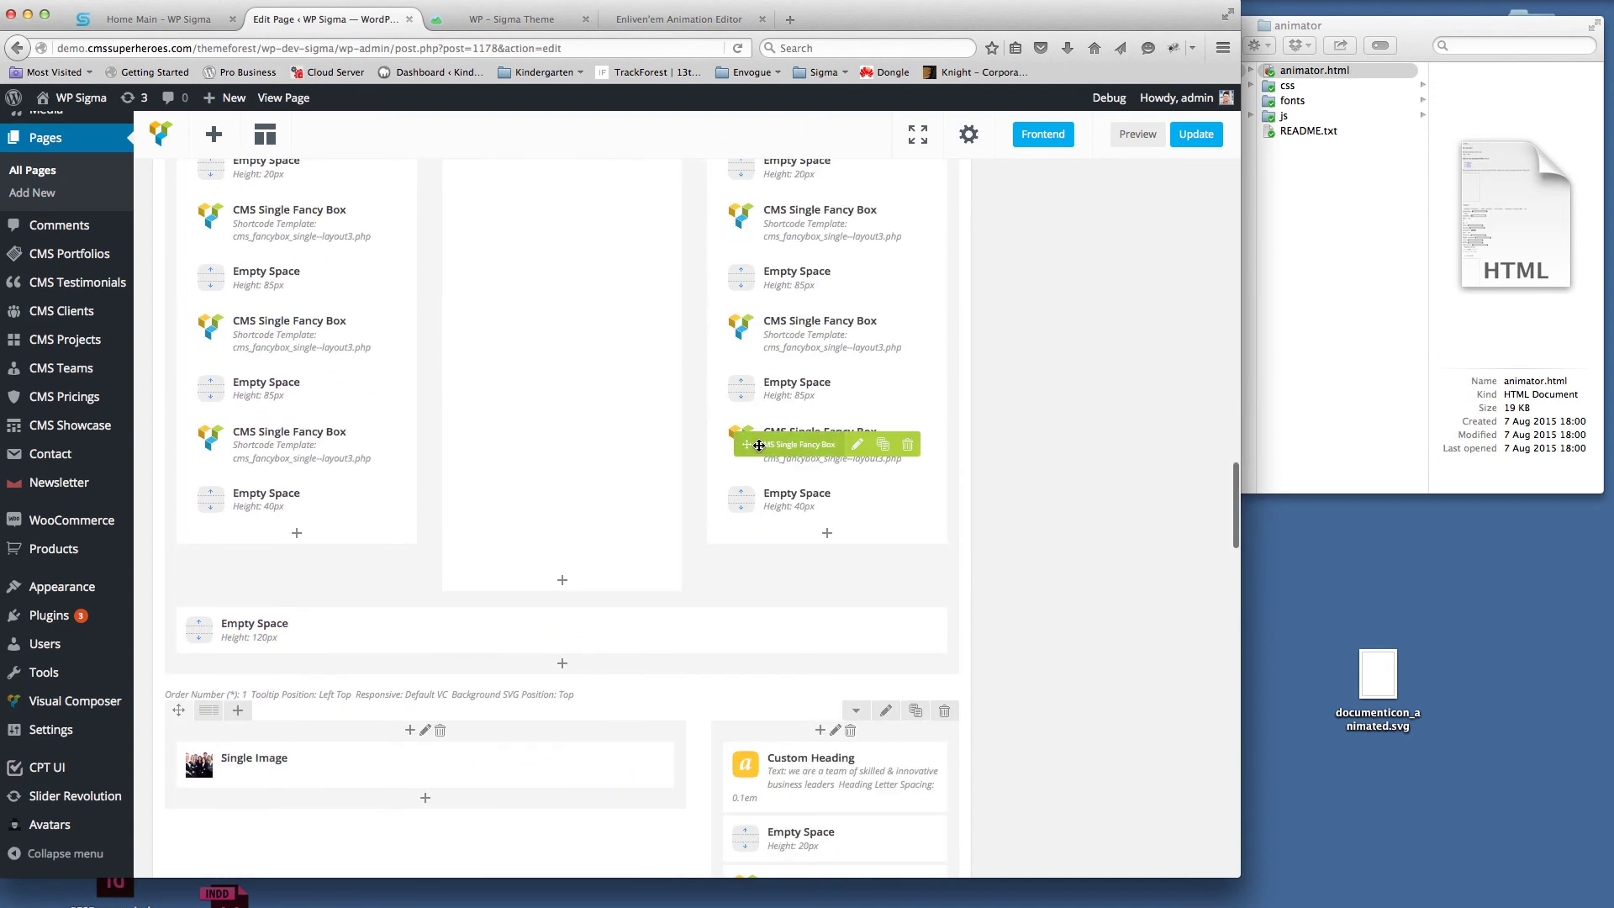
Step: In the Documentation fancy box's icon settings, replace the image with uploaded documenticon_animated.svg
left_click(855, 459)
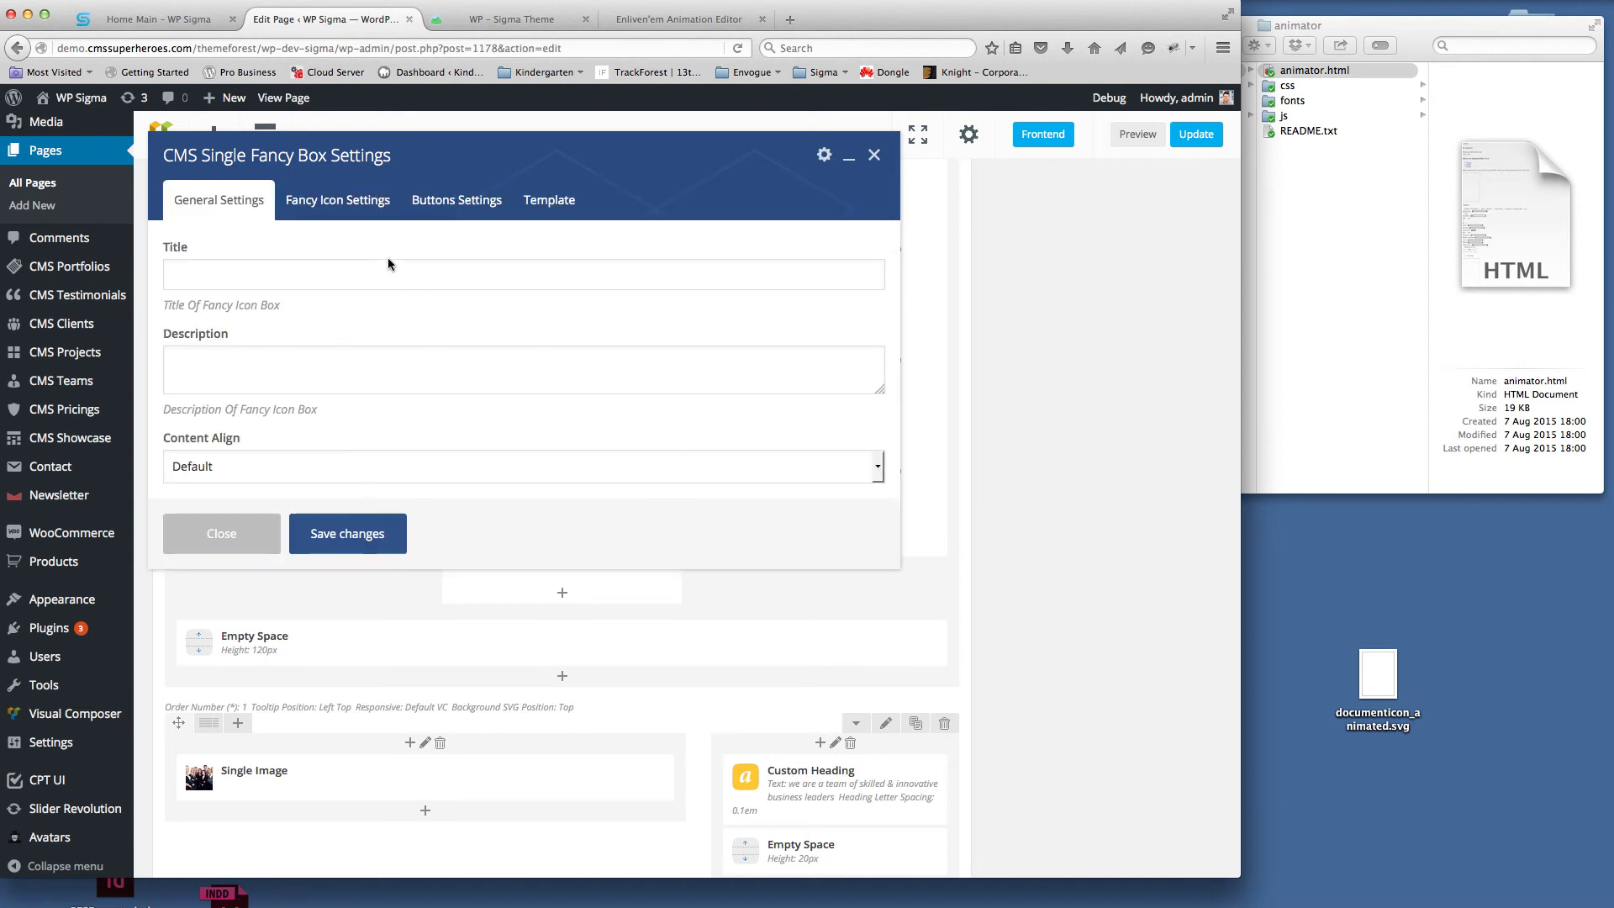
left_click(343, 201)
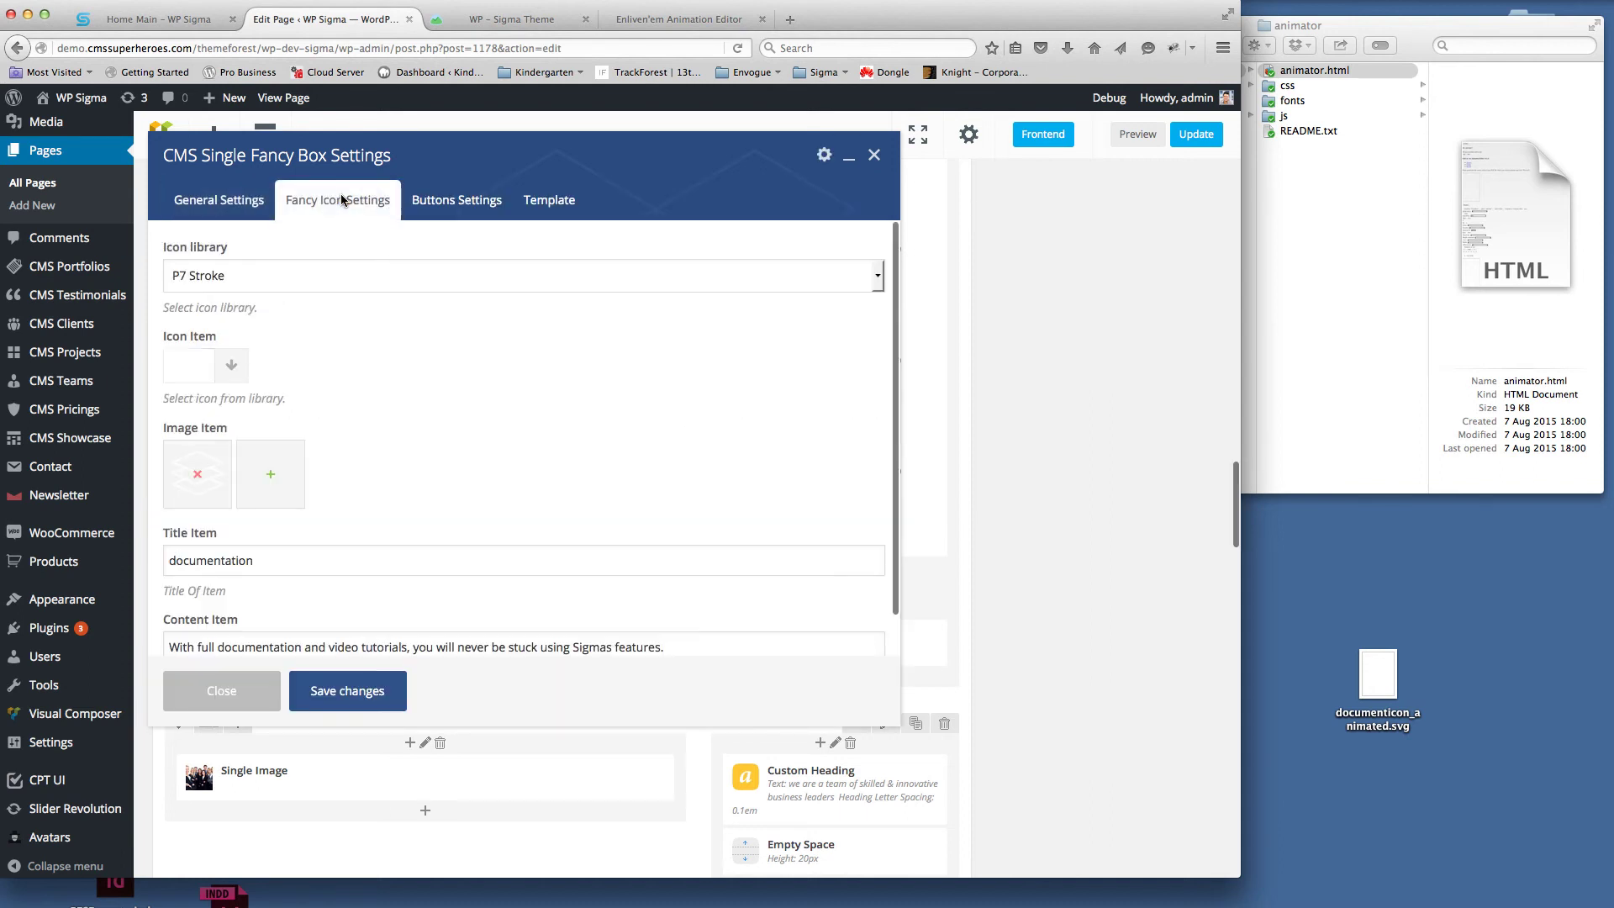
left_click(197, 476)
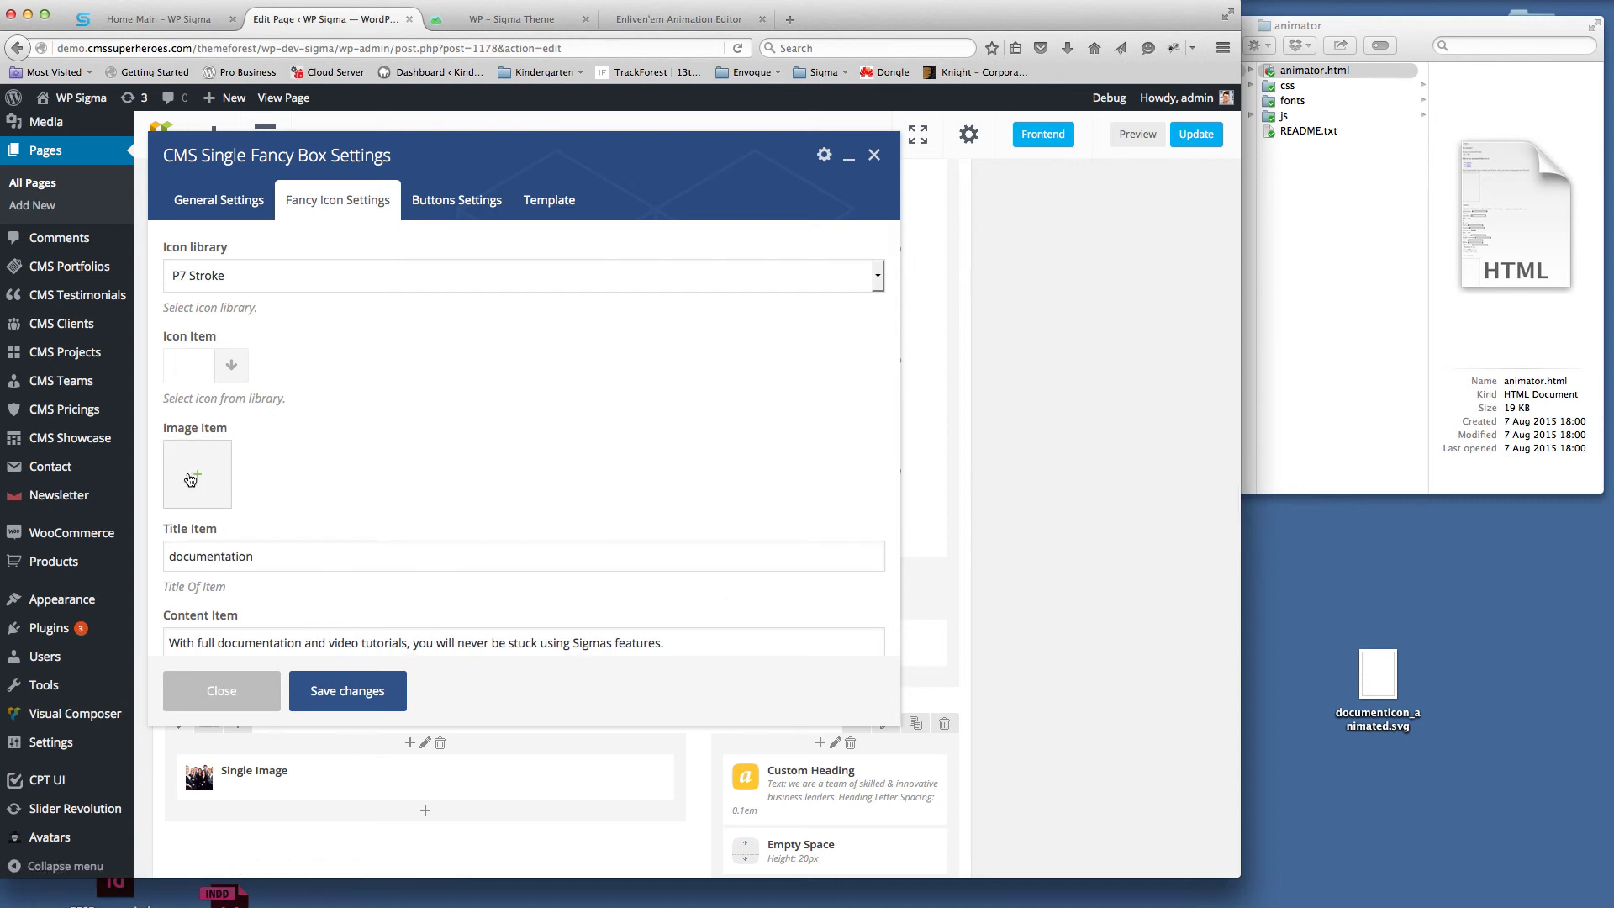
left_click(198, 475)
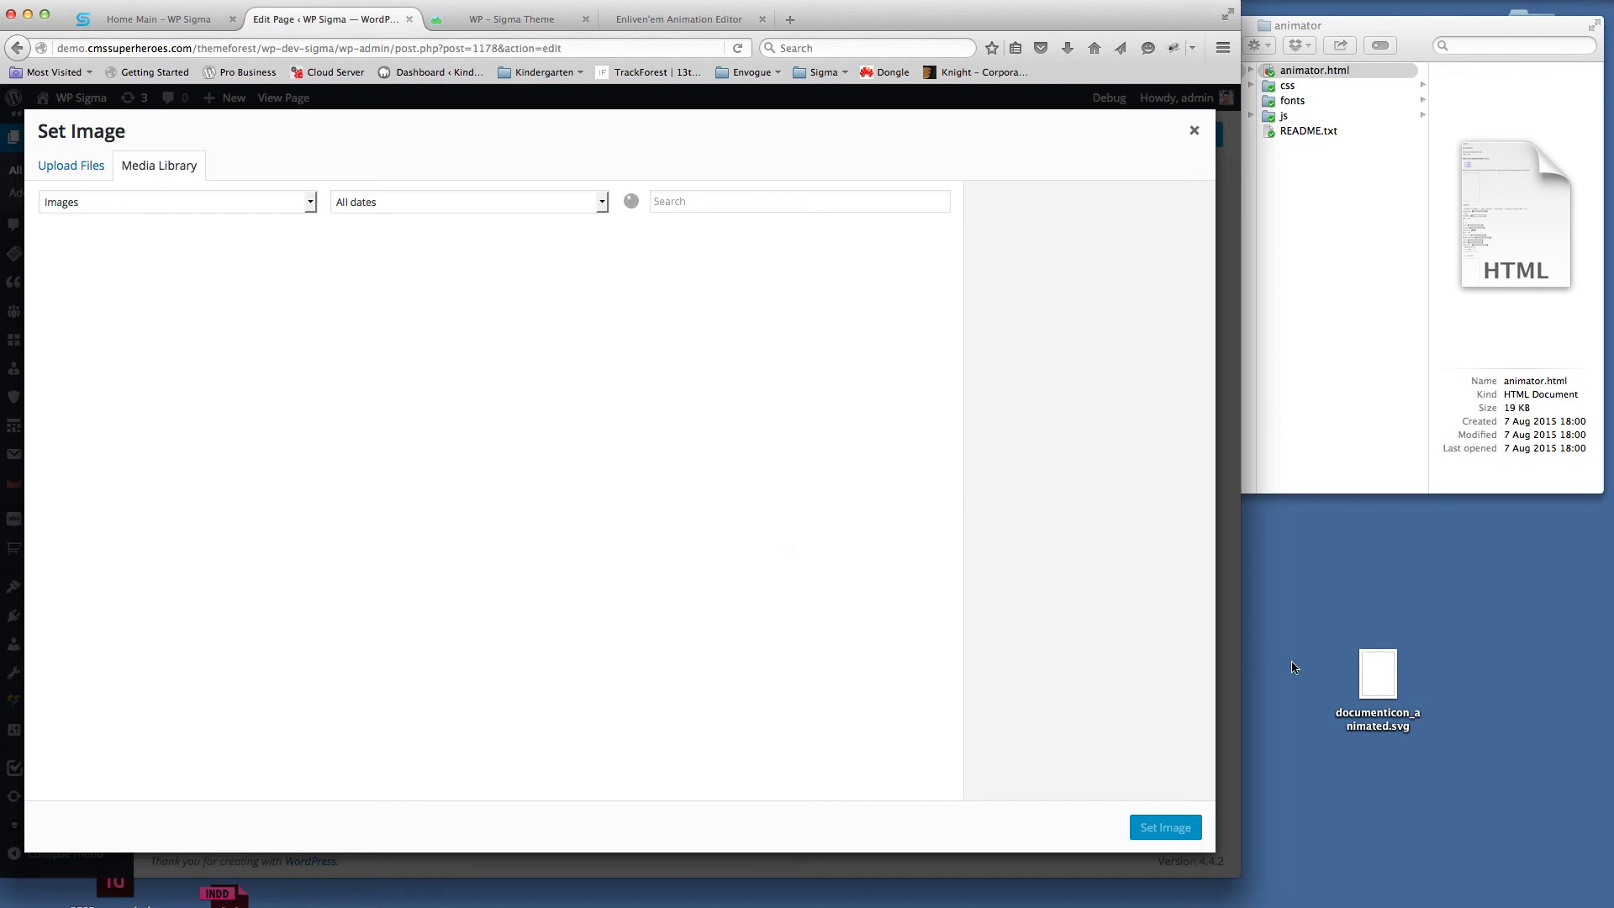
left_click_drag(1375, 683, 551, 564)
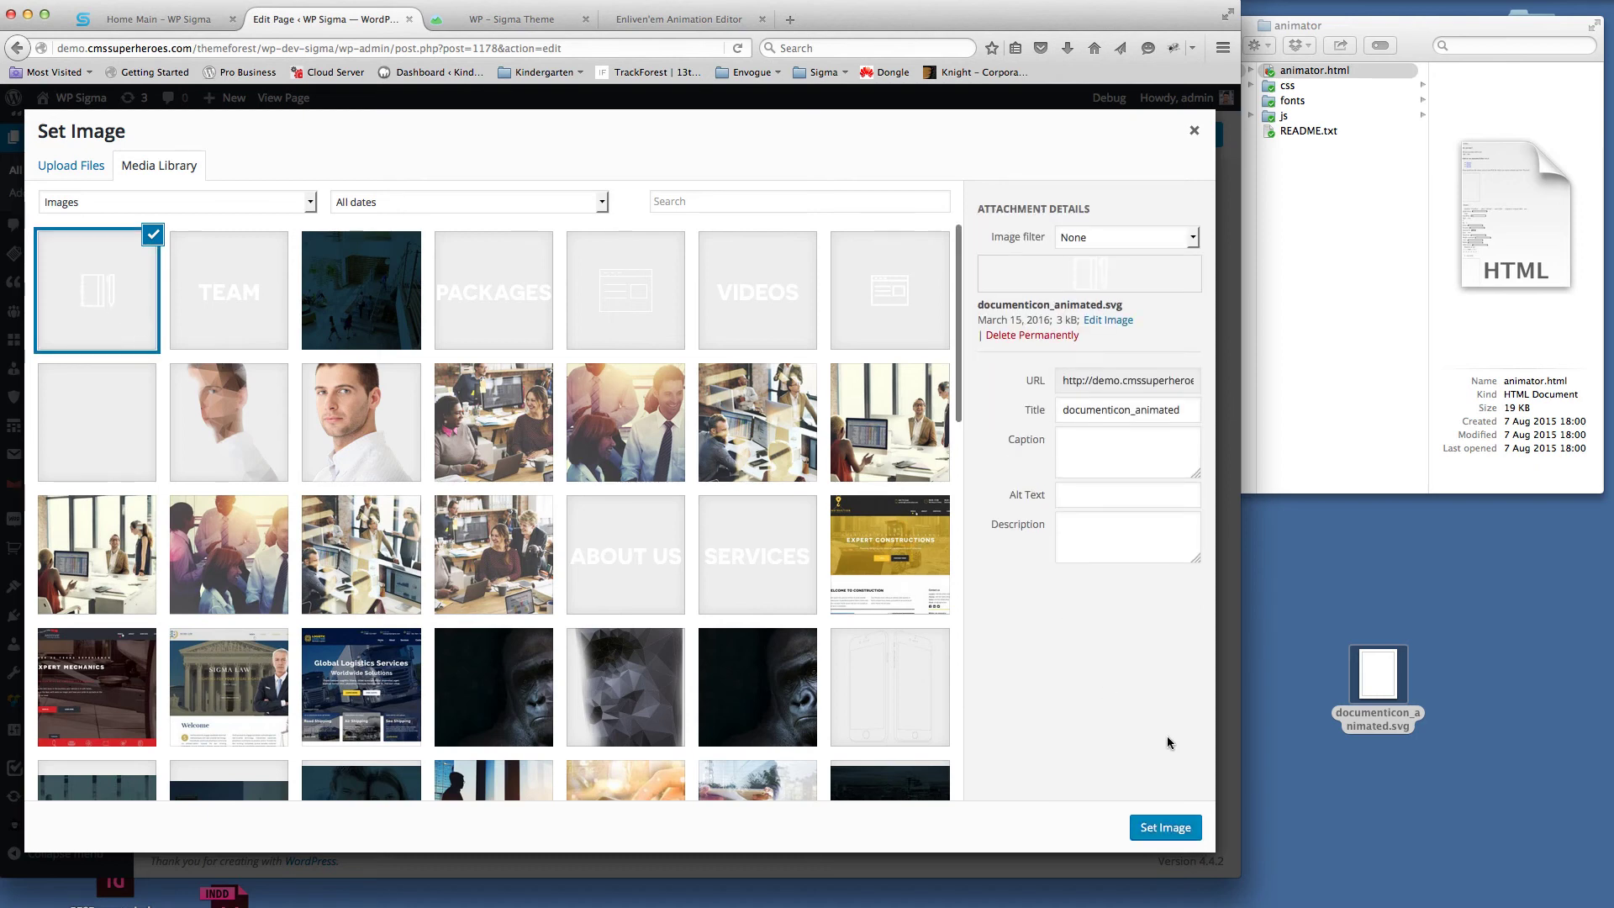
left_click(1165, 829)
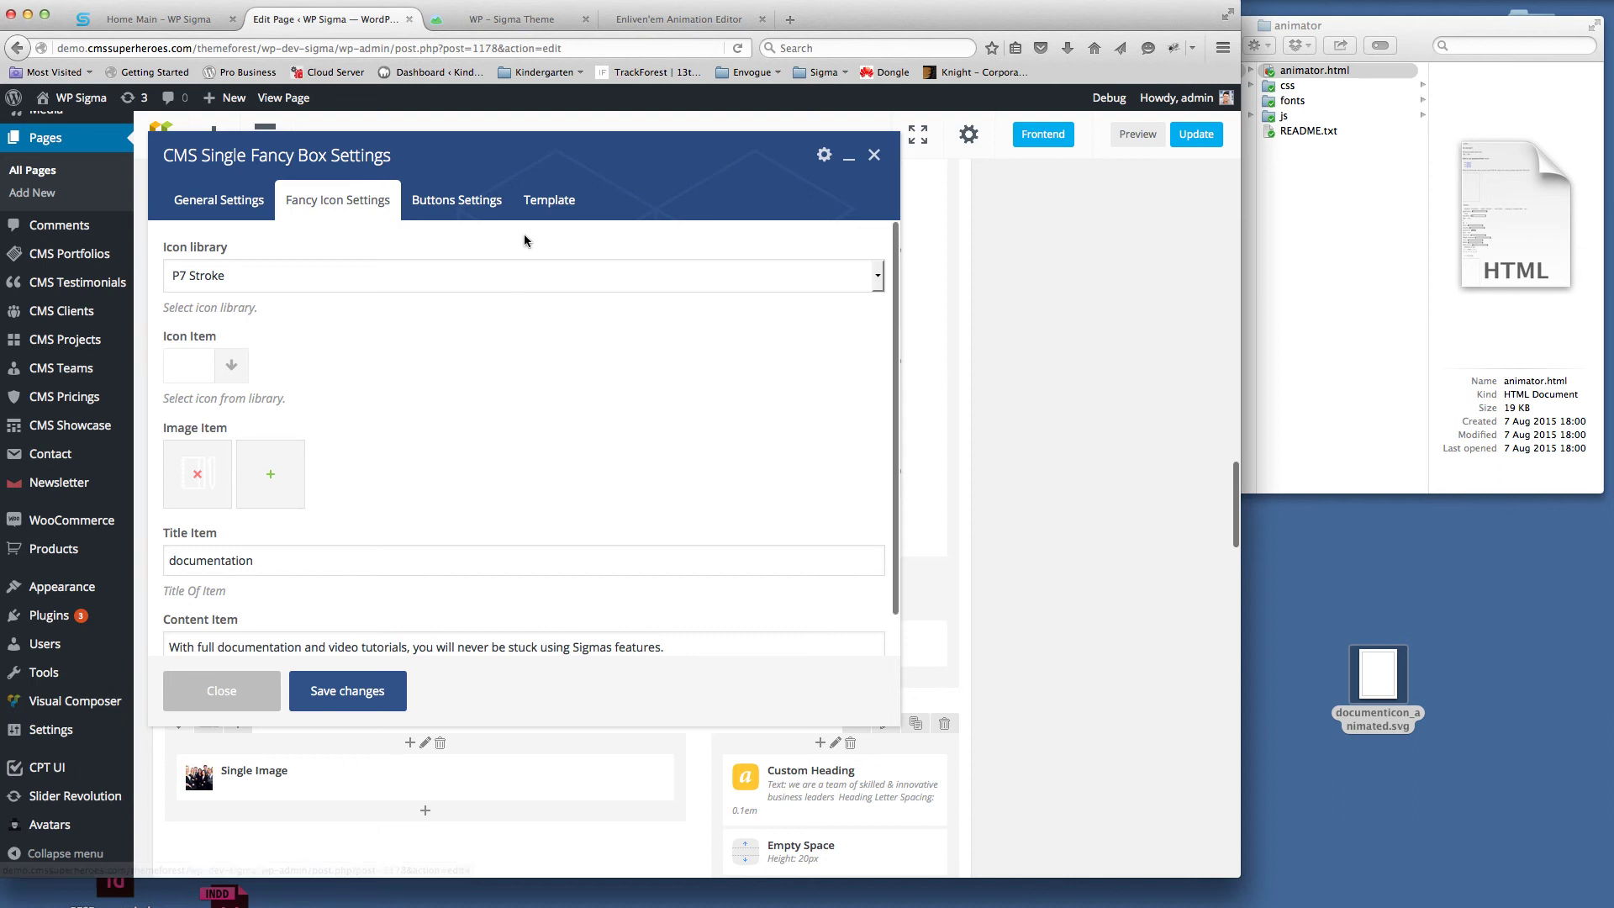
Step: Confirm SVG Animation is Yes under Template, save the fancy box, and update the page
left_click(556, 203)
scroll(533, 520, "down", 10)
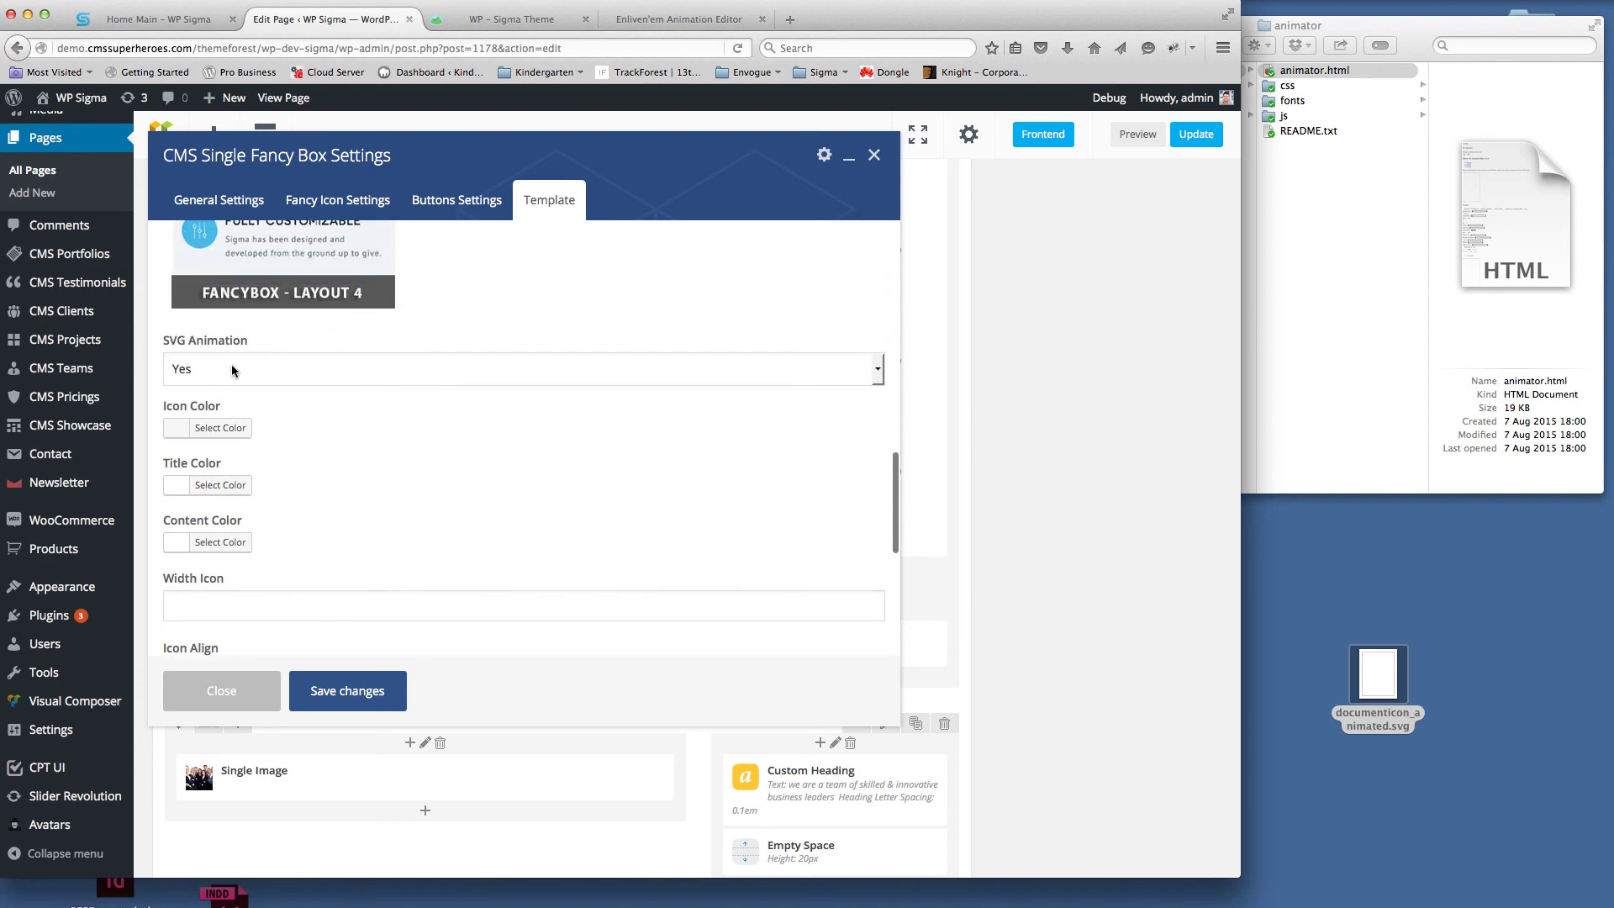
left_click(366, 700)
left_click(1180, 134)
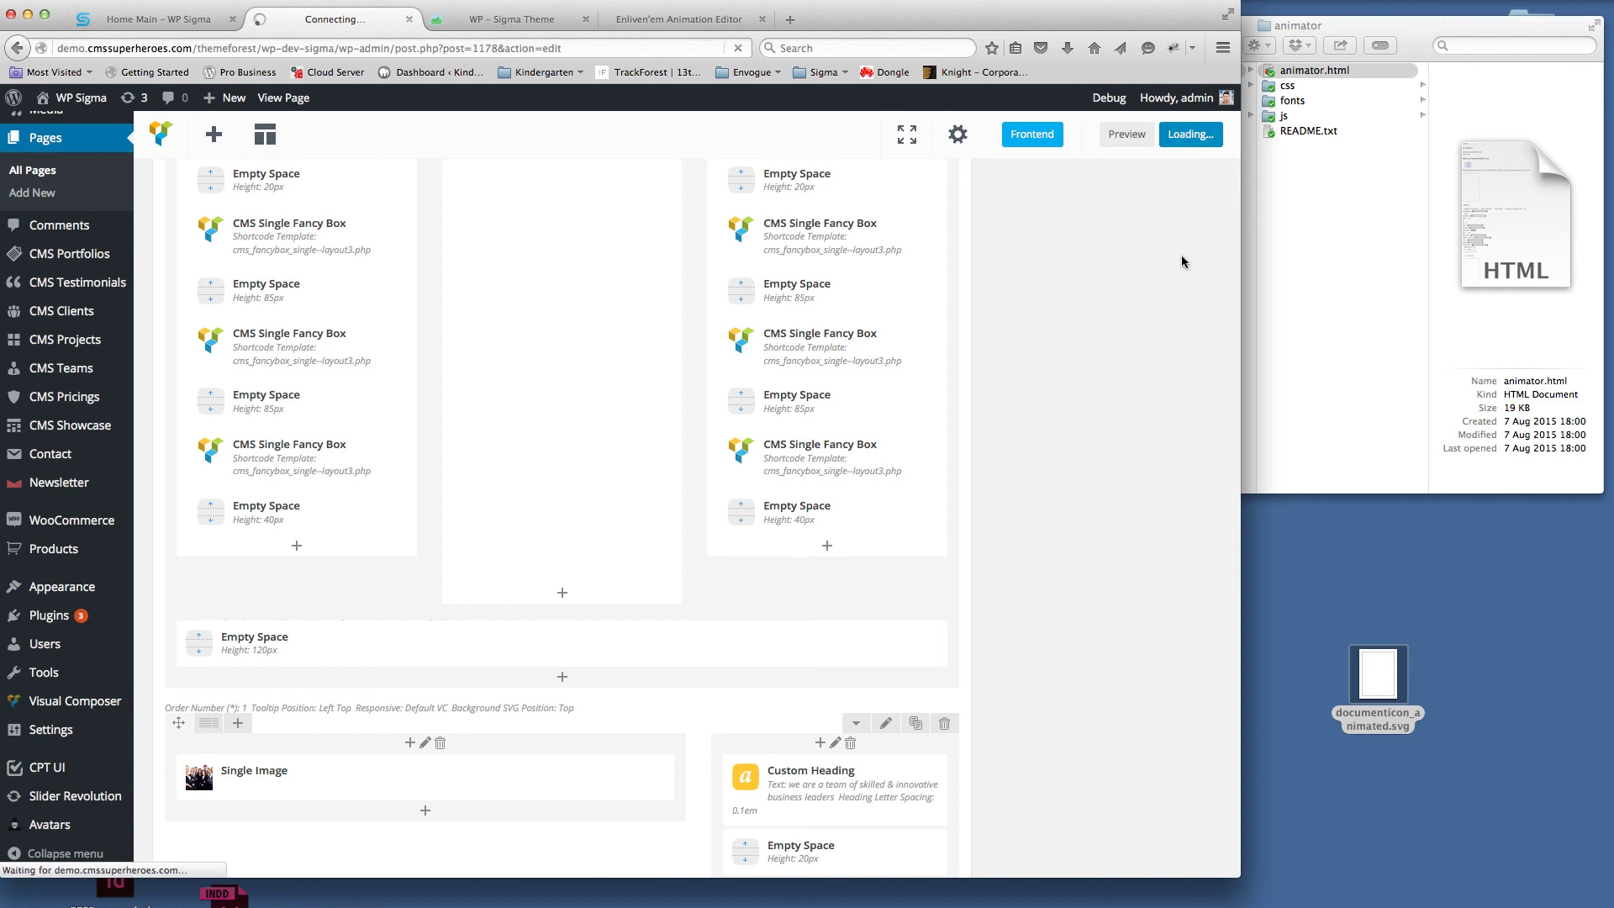
Step: Reload the Sigma home page and scroll to the Documentation feature's new notebook-and-pen icon
left_click(145, 21)
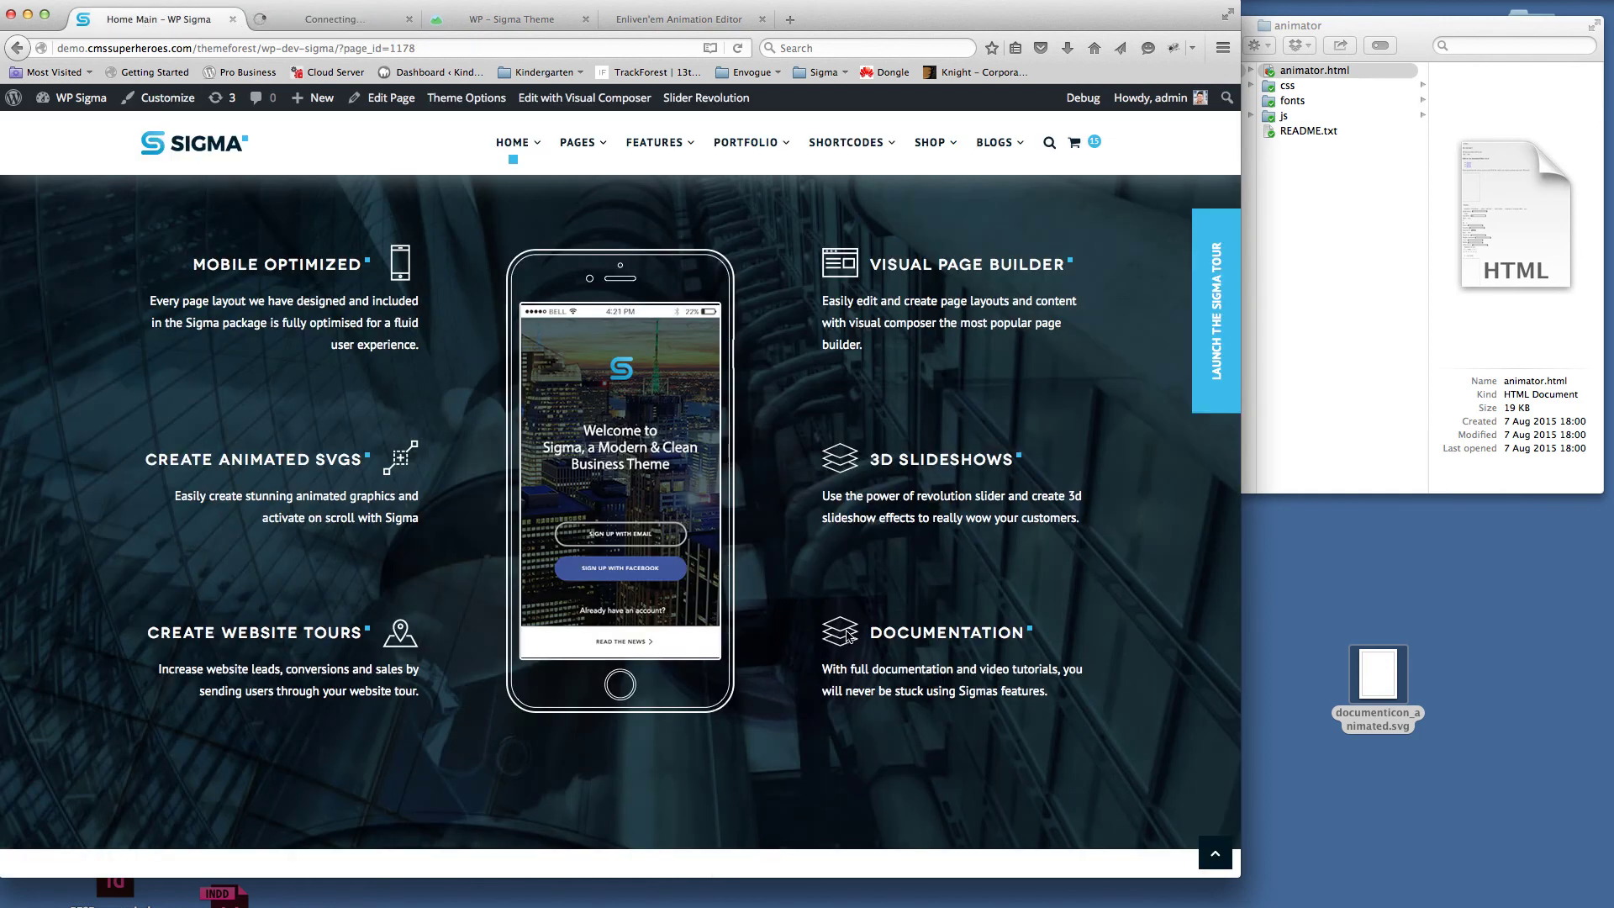
left_click(361, 46)
scroll(471, 436, "up", 10)
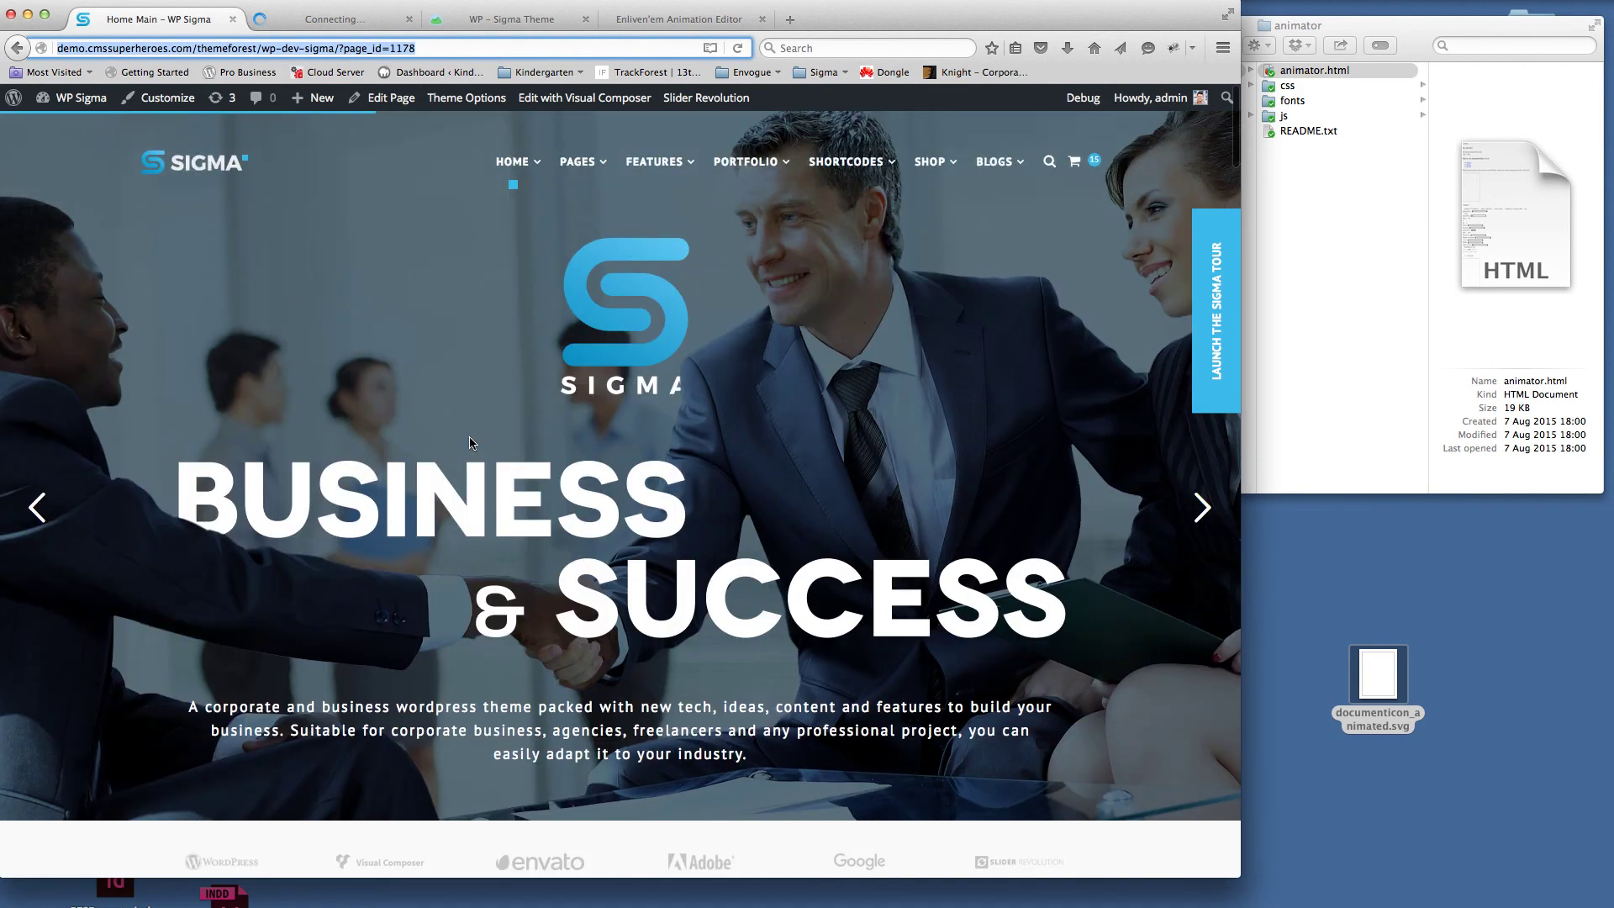
key("Return")
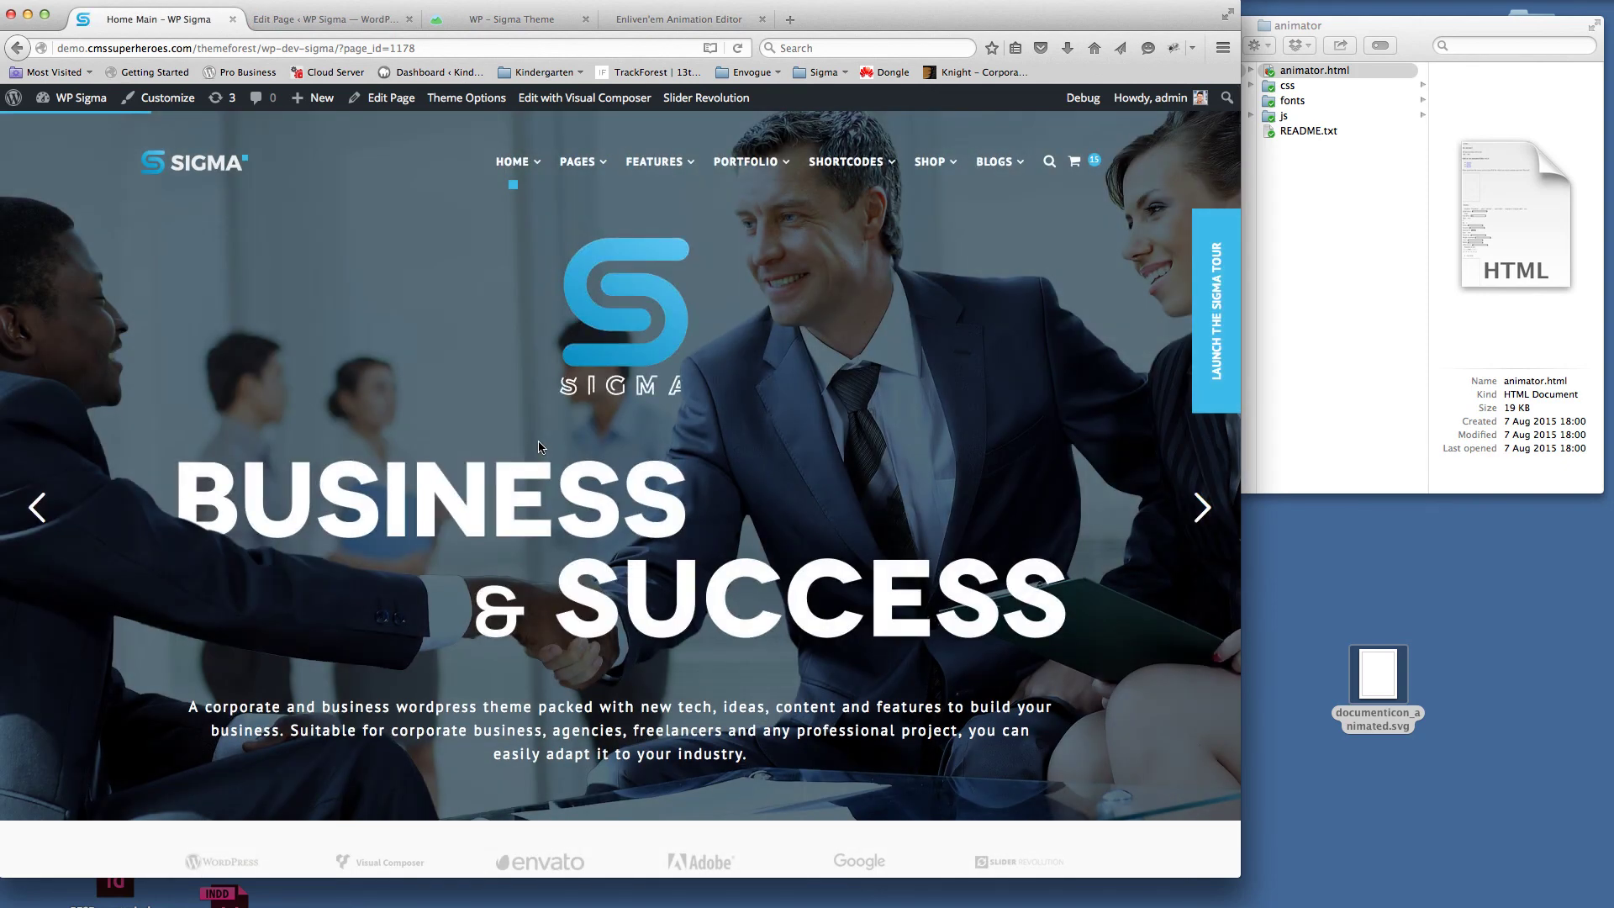
scroll(539, 445, "down", 12)
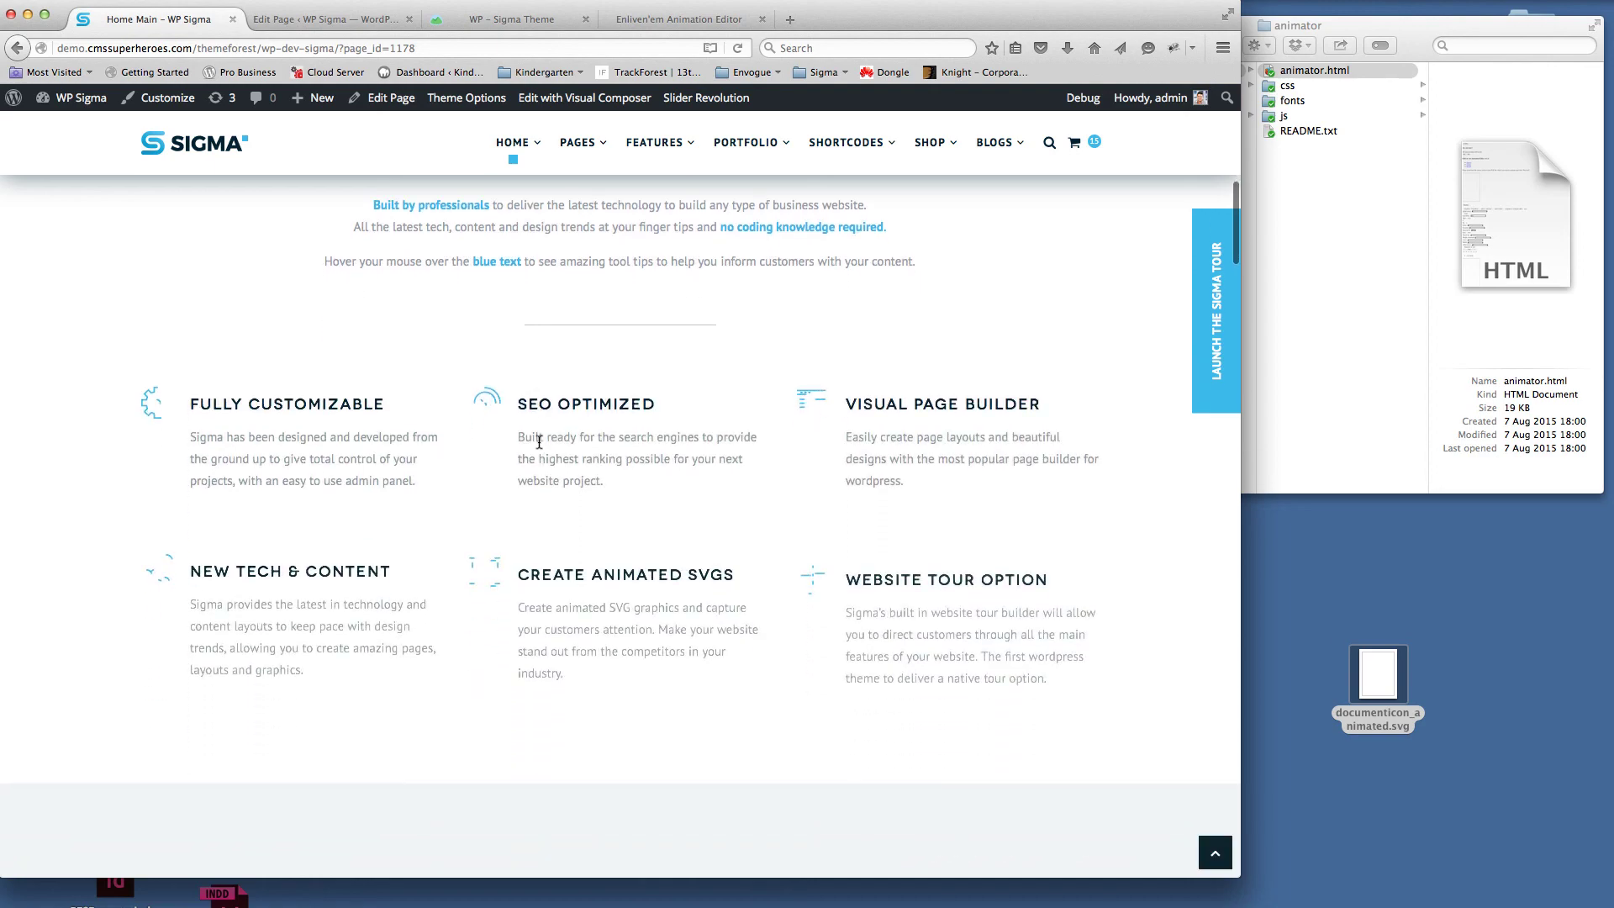
scroll(539, 446, "down", 20)
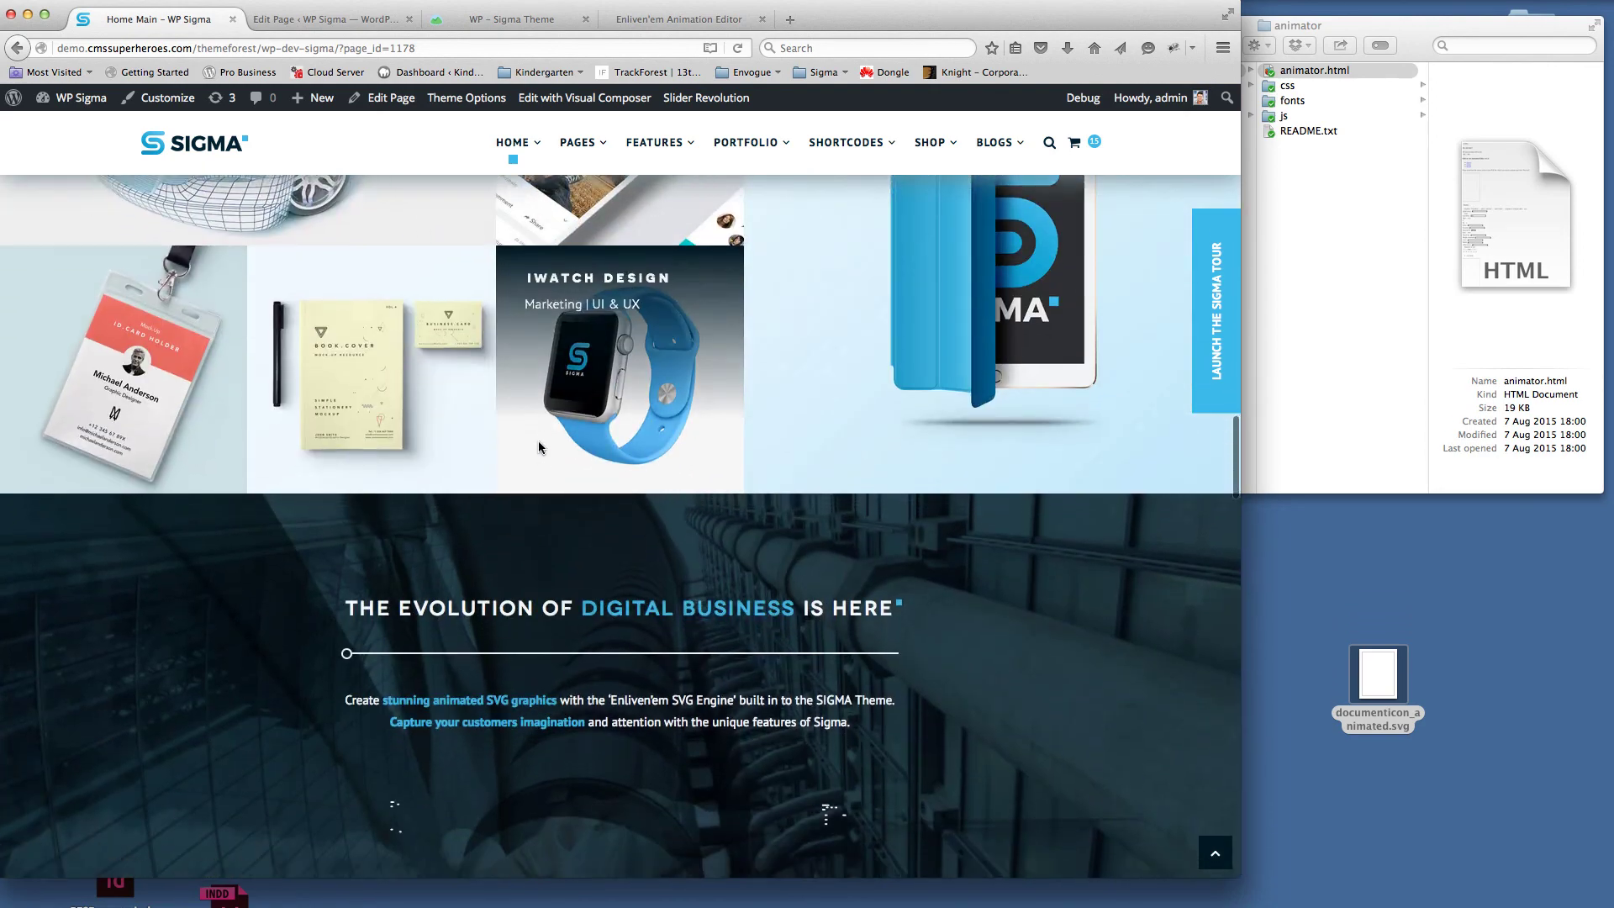
scroll(539, 446, "down", 3)
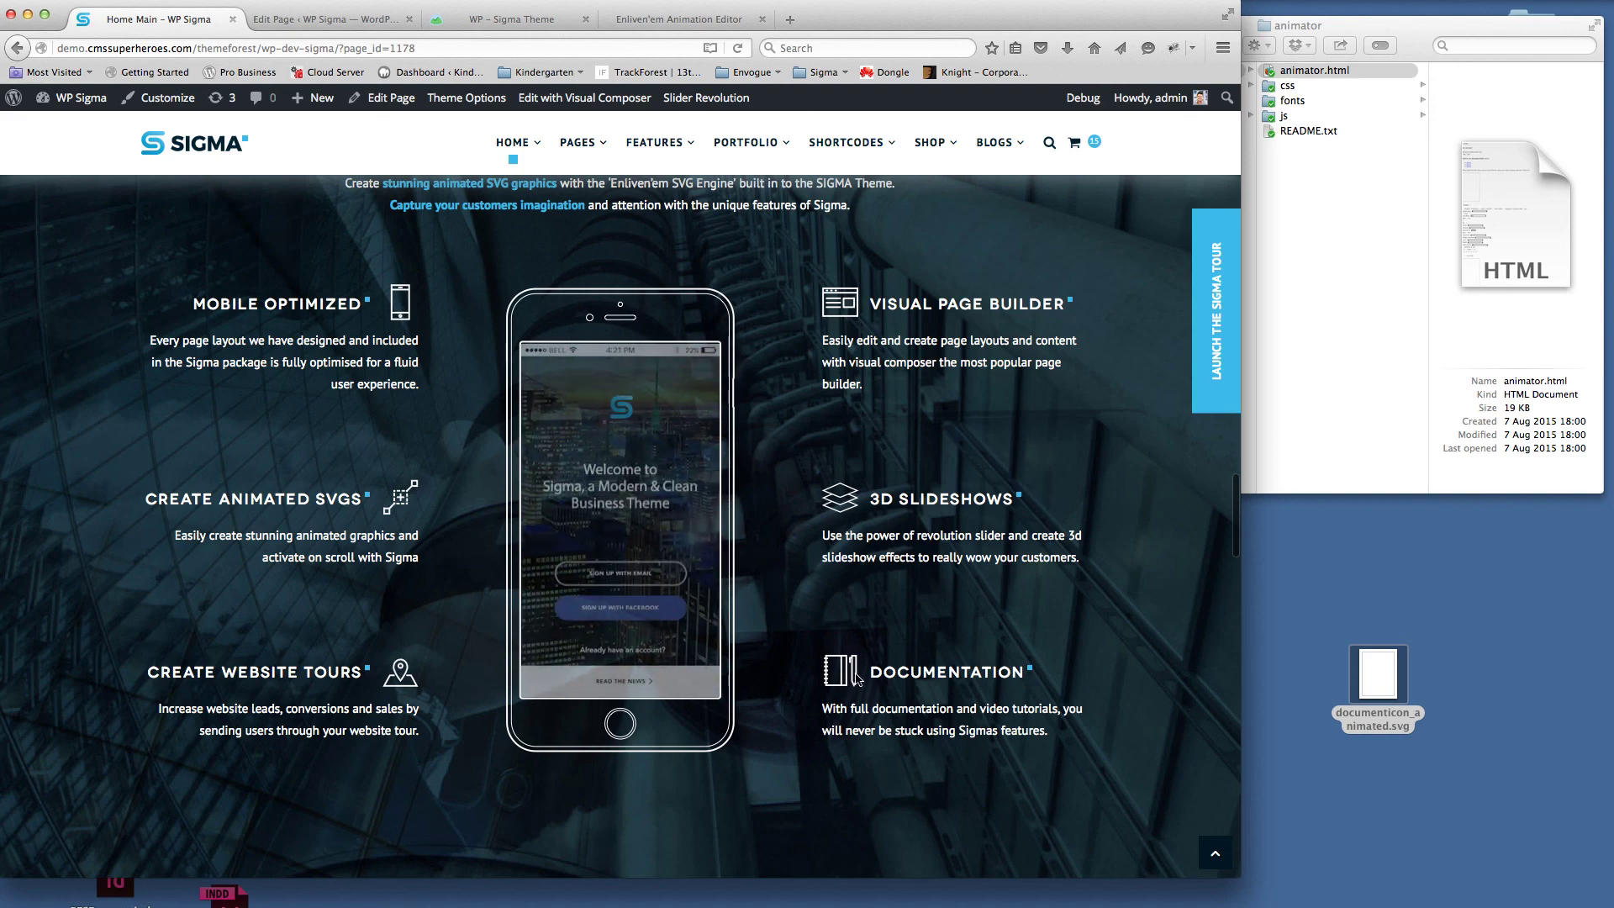
scroll(866, 664, "down", 1)
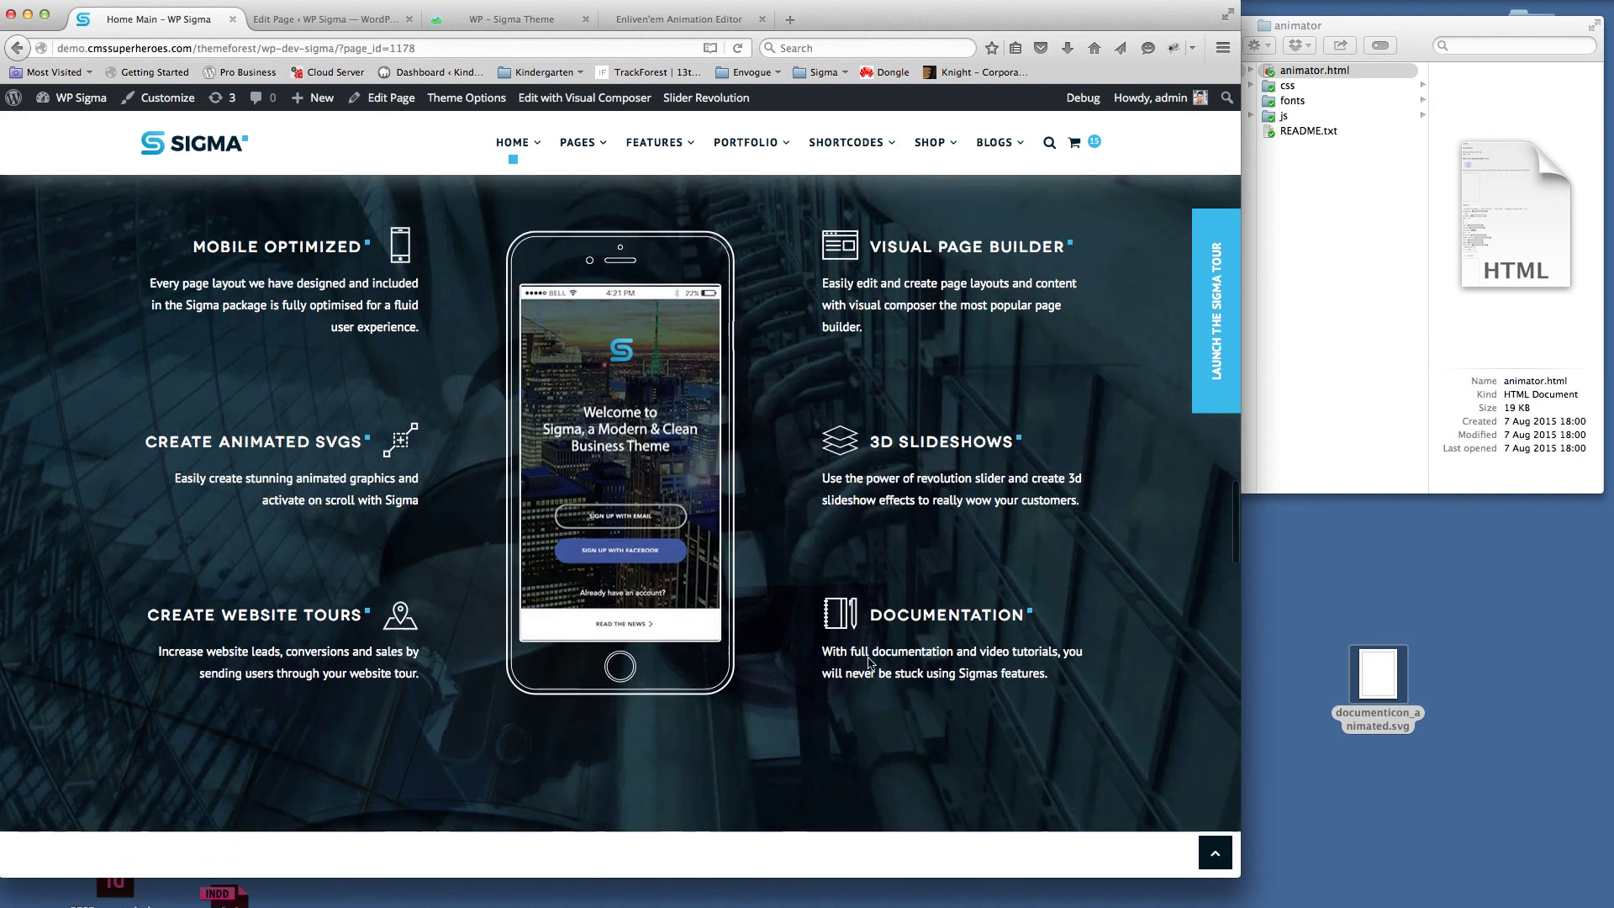
scroll(845, 674, "up", 2)
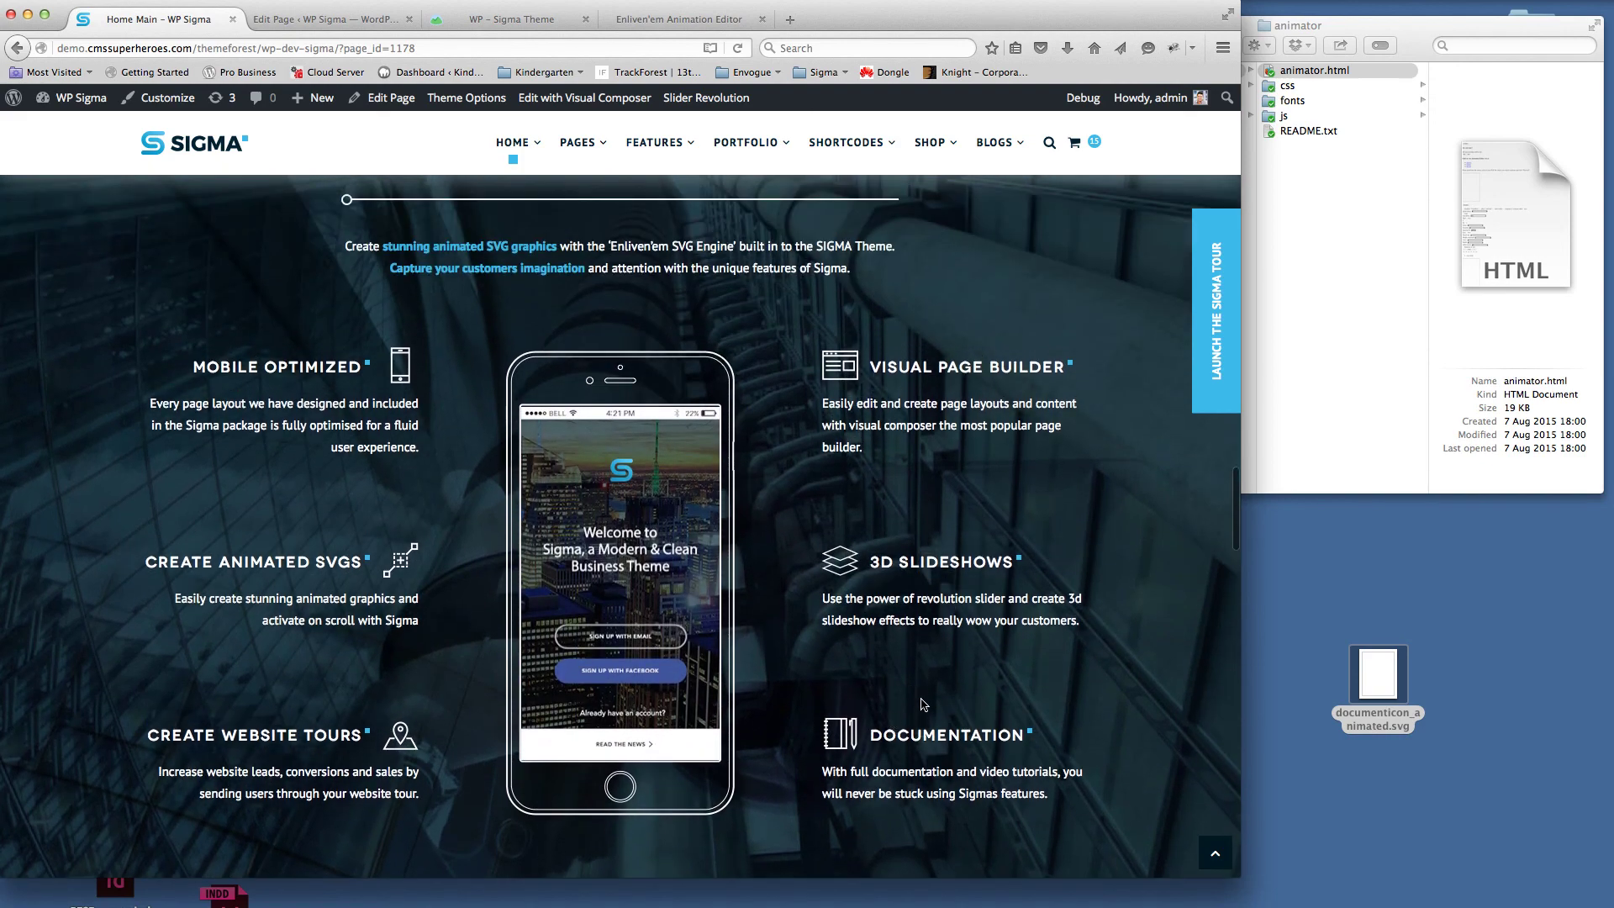